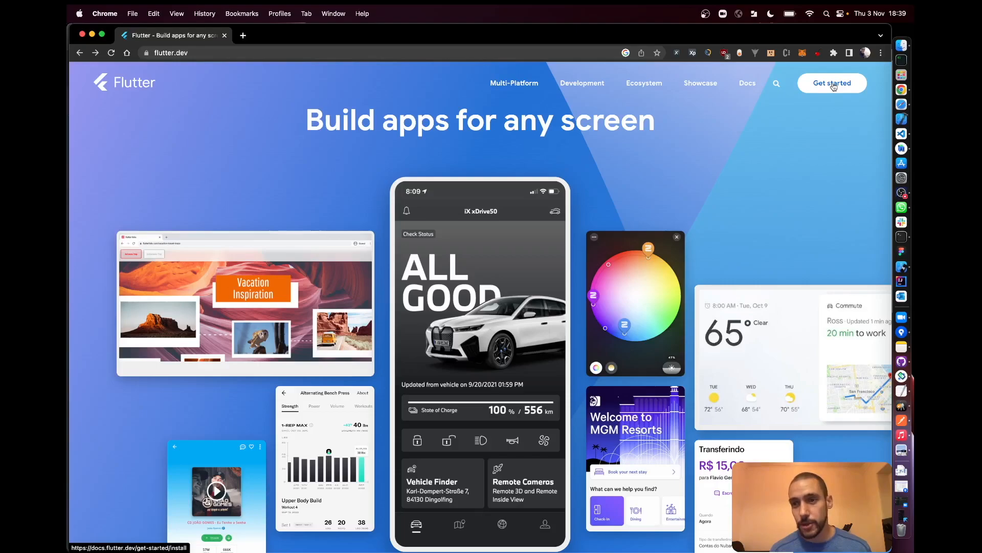
- Open the macOS installation guide from Get started and review the Flutter SDK and flutter doctor sections
left_click(834, 85)
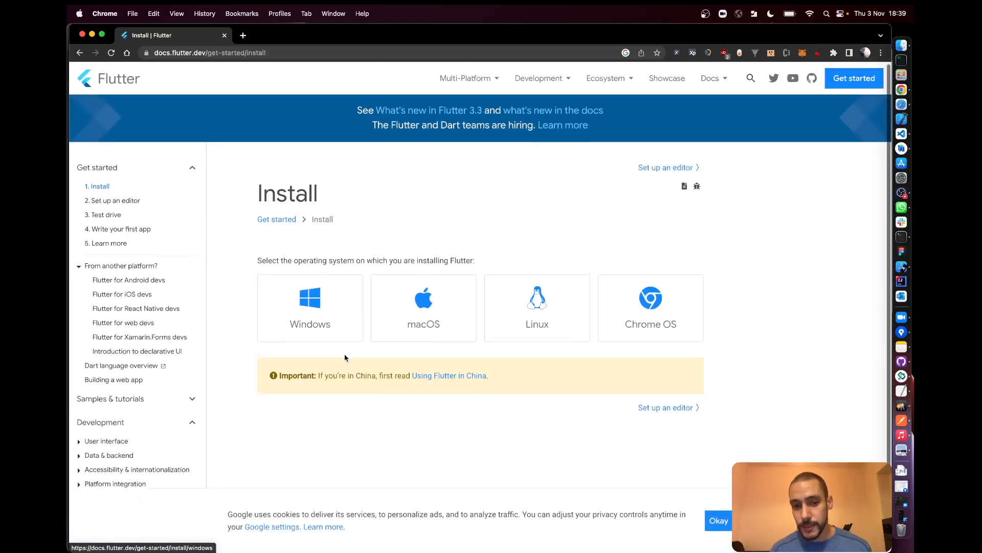
scroll(345, 358, "down", 2)
left_click(414, 292)
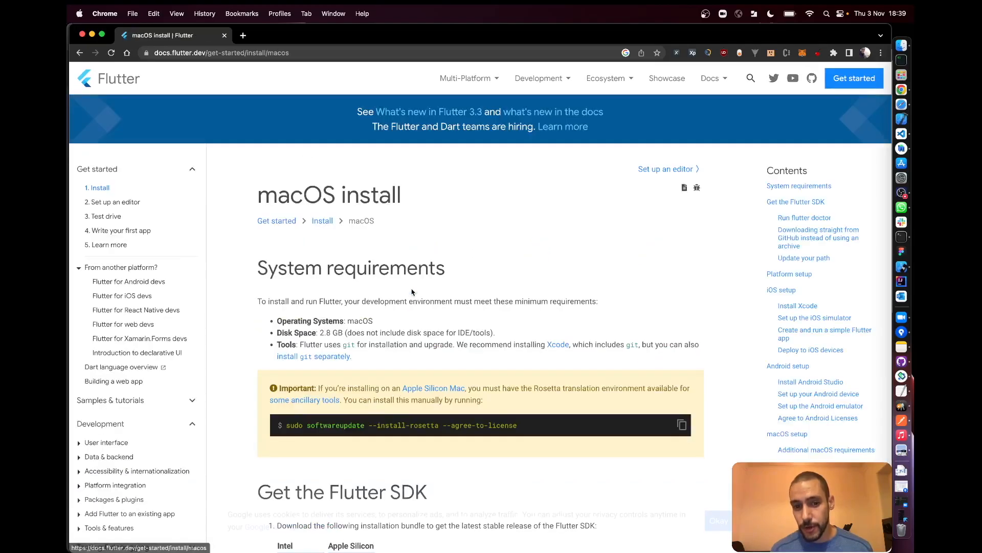
scroll(415, 396, "down", 5)
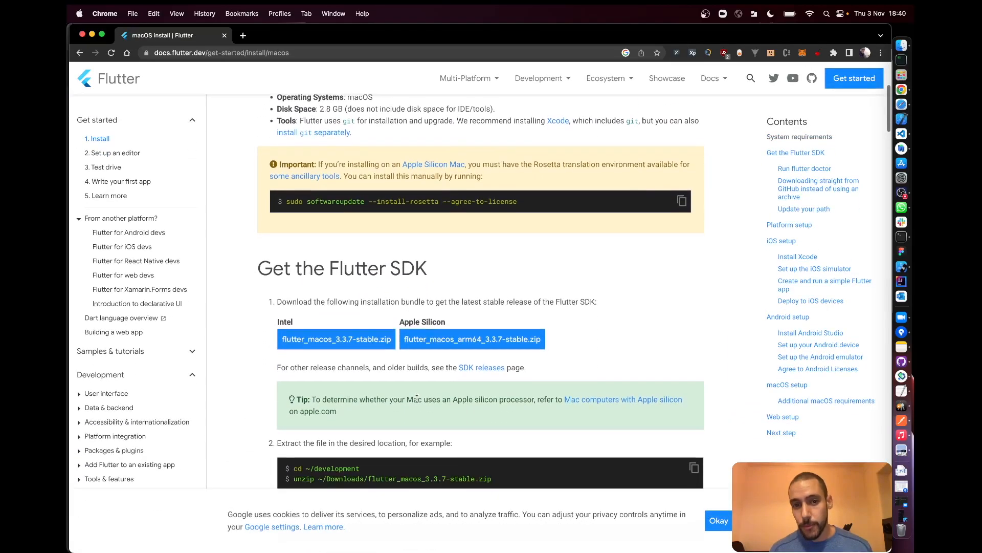
scroll(399, 317, "down", 10)
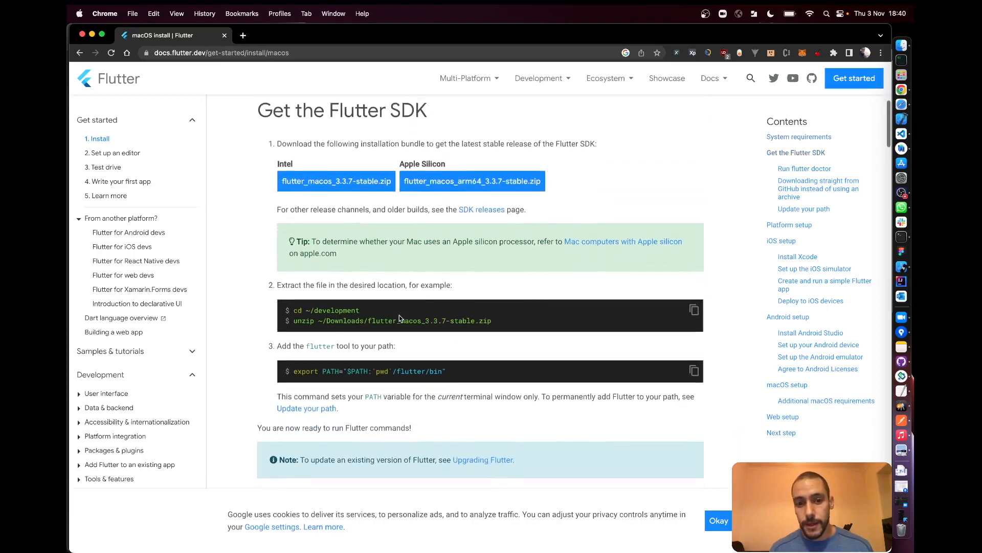
scroll(399, 318, "down", 2)
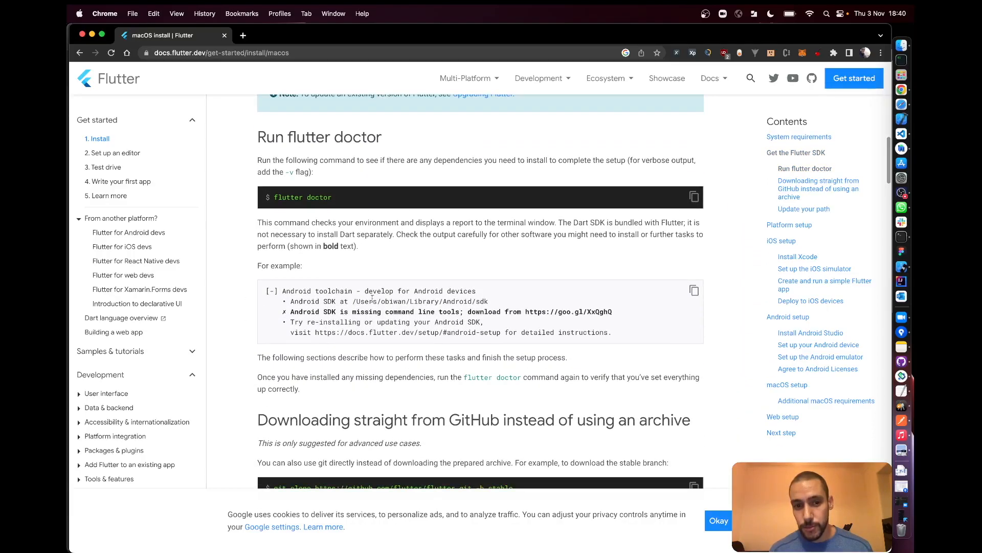
left_click_drag(275, 198, 330, 199)
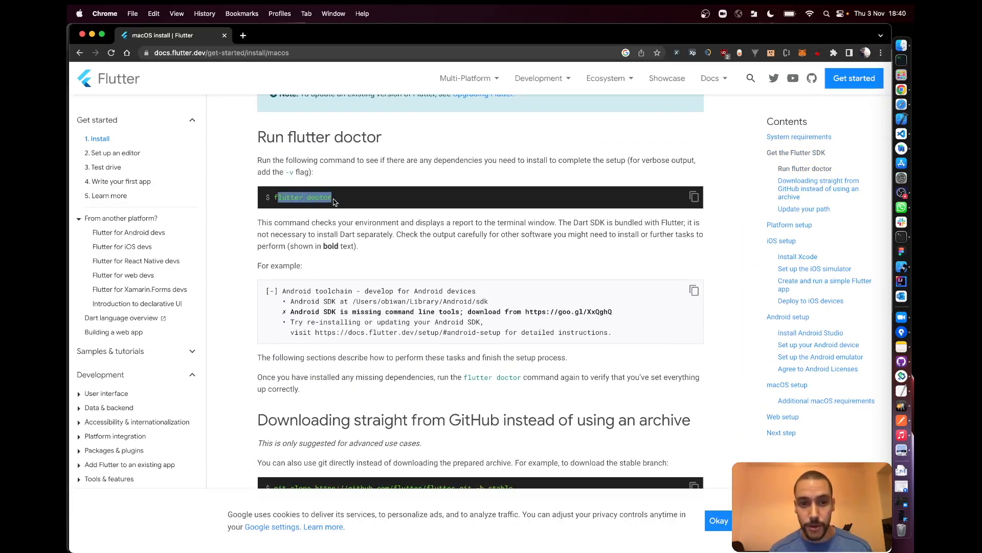
left_click_drag(605, 333, 261, 292)
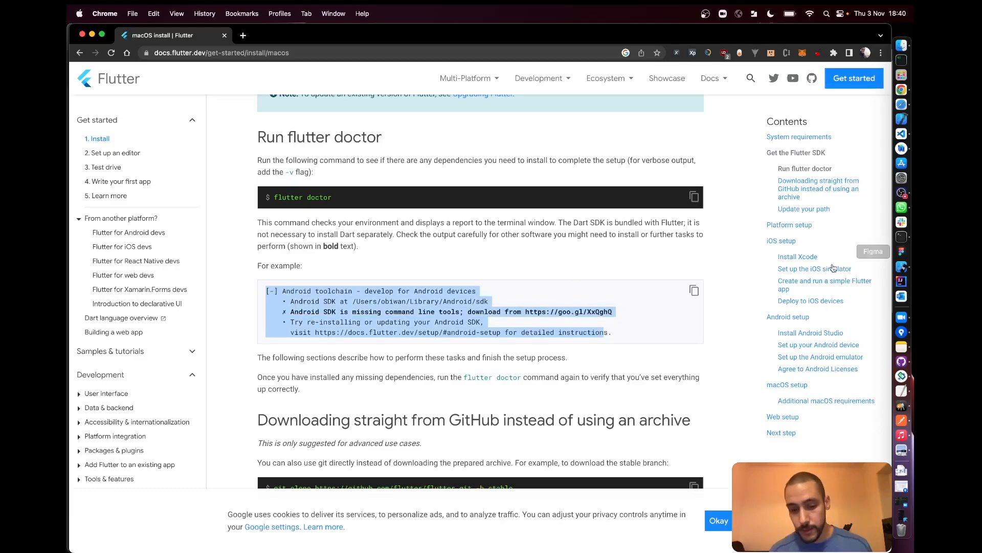
- Switch to Terminal and run the flutter doctor command to check the development environment
key("super+space")
type("terminal")
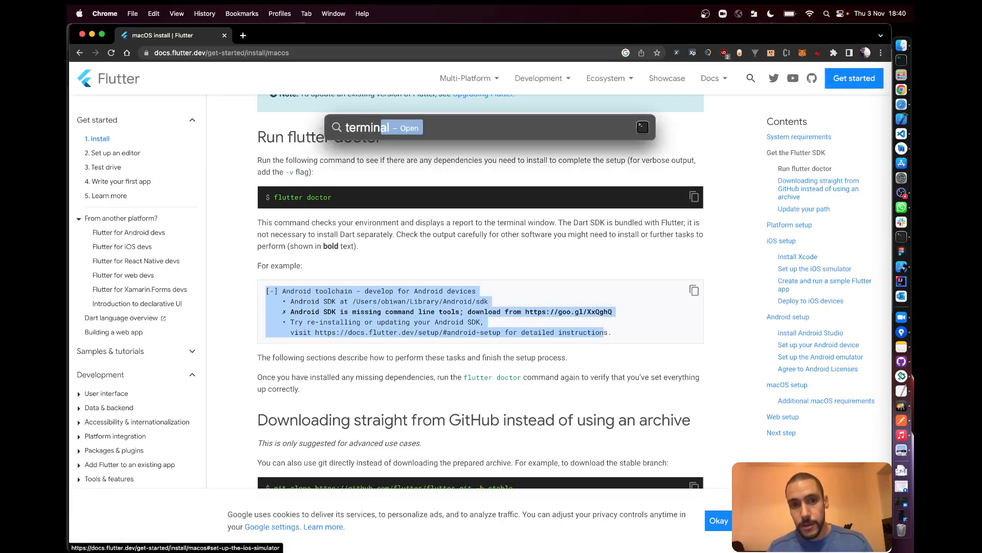
key("Return")
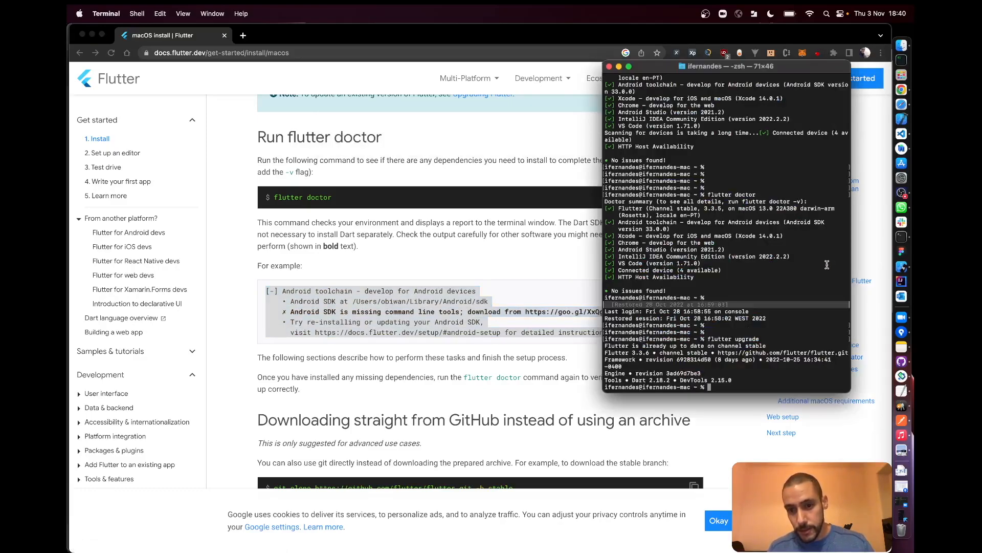
type("flutter docto")
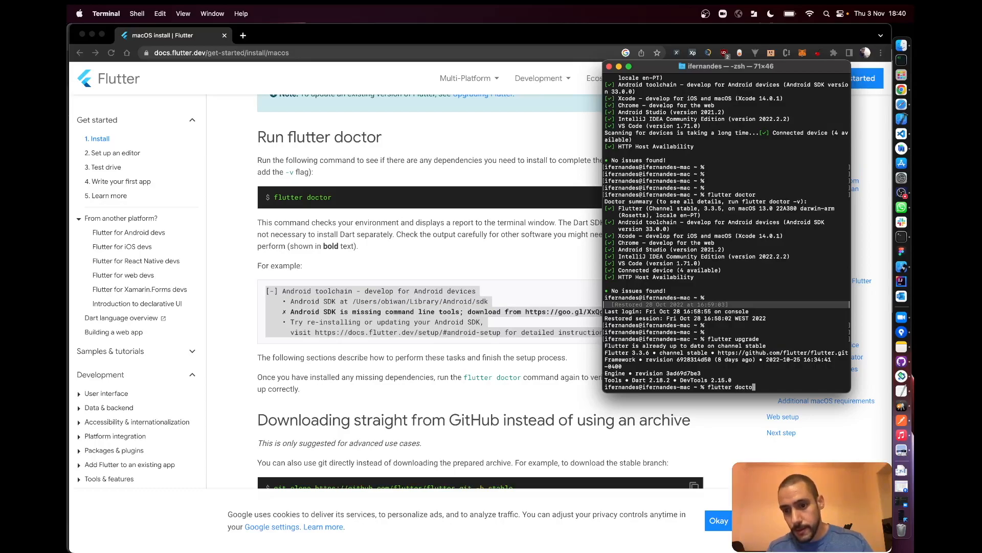
type("r")
key("Return")
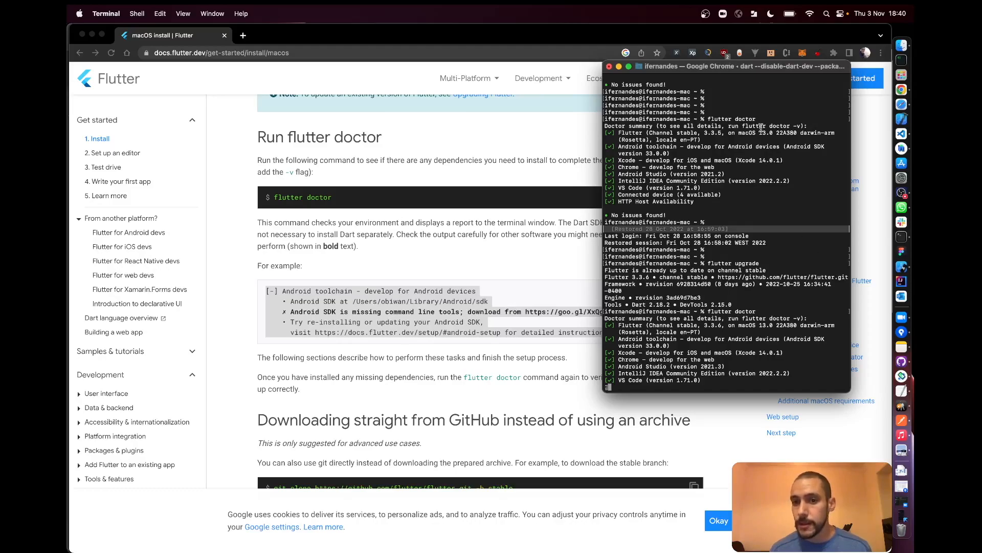
- Search Google for "android studio" in a new browser tab and open the official Android Studio download page
left_click(244, 36)
left_click(244, 36)
type("android")
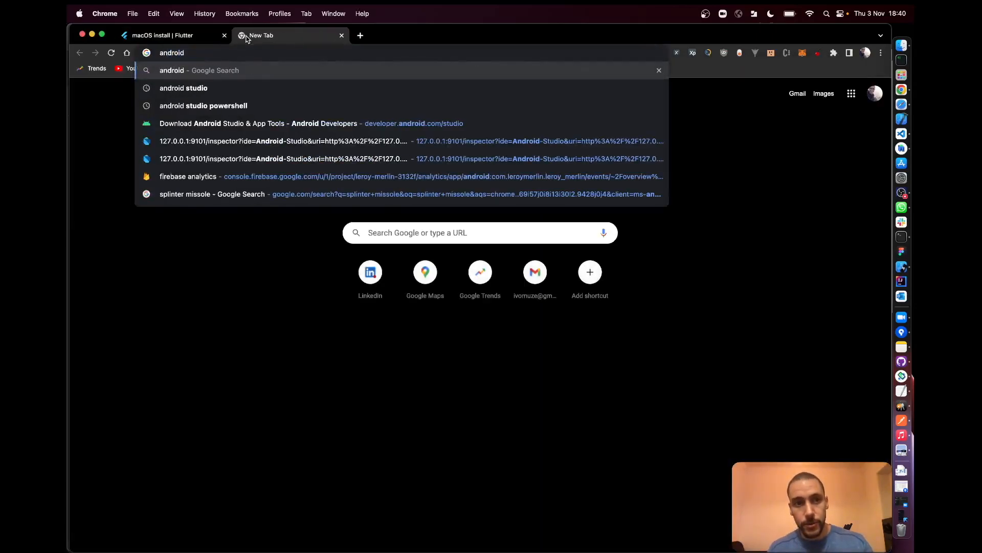
type(" studio")
key("Return")
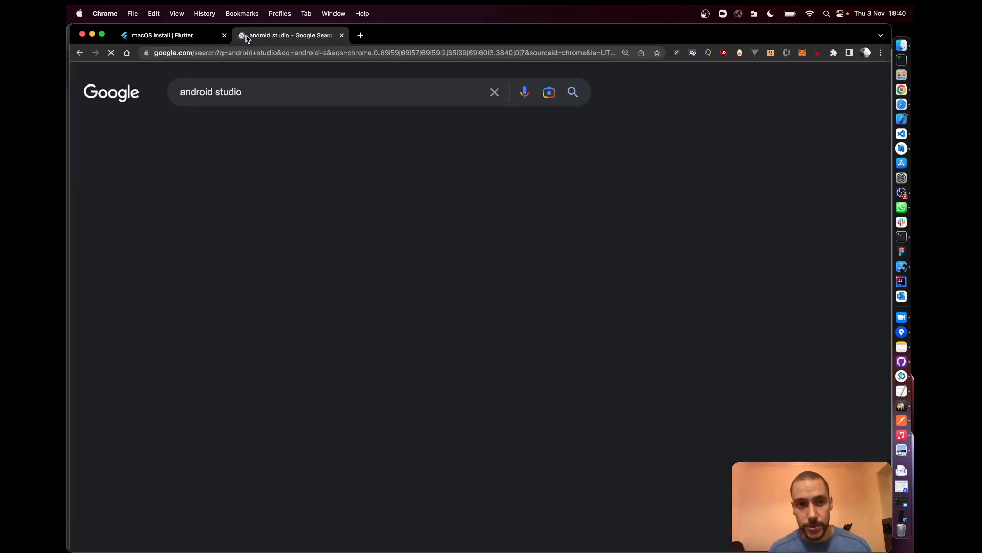
left_click(419, 199)
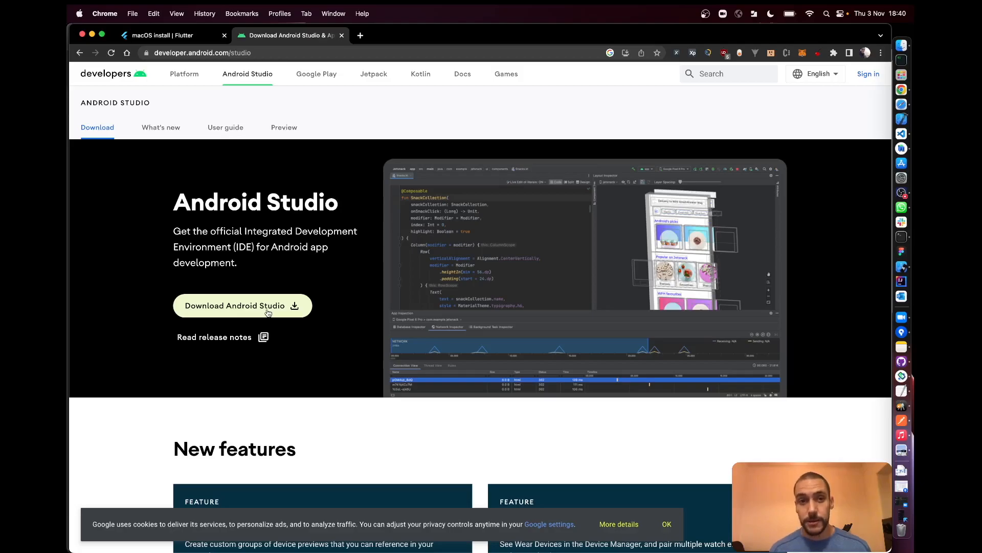
- Open flutterflow.io in a new browser tab and sign in to reach the projects dashboard
left_click(359, 35)
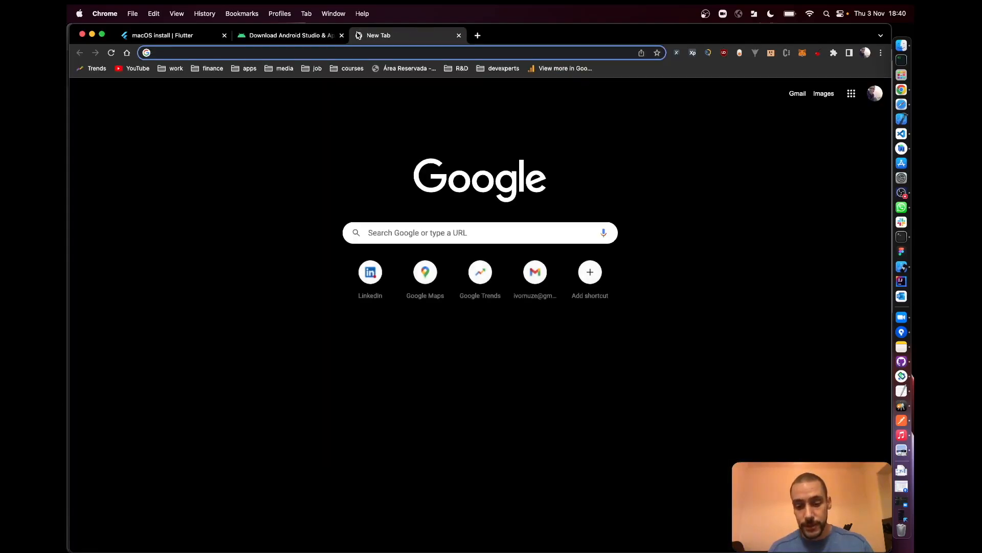
type("flutterflow.io")
key("Return")
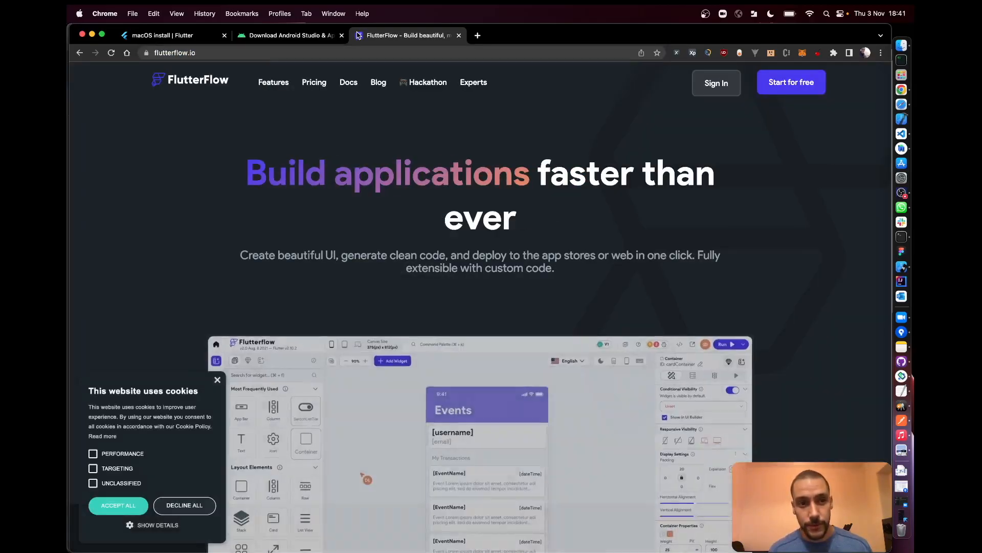
left_click(716, 85)
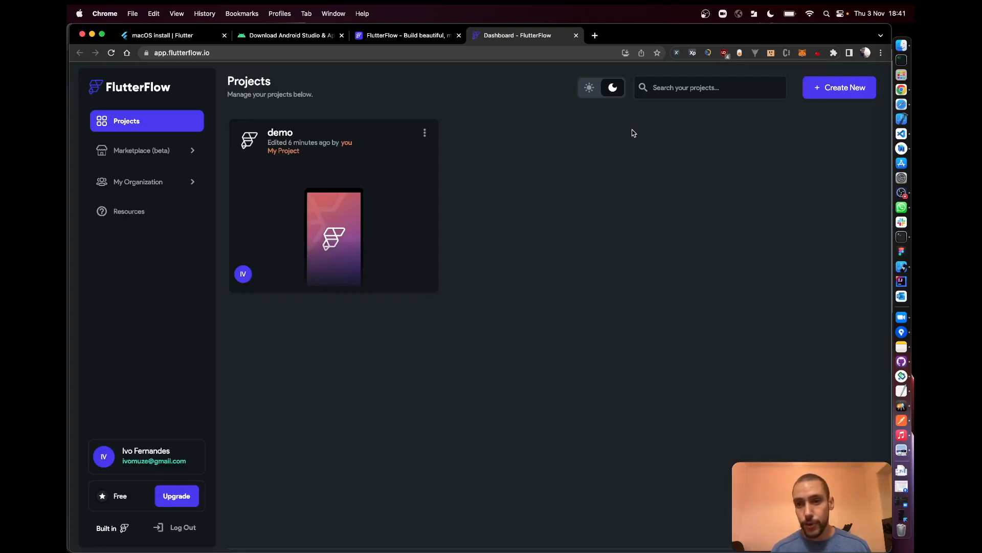
- Look through the sample templates, create a blank project named "video", and skip the project and Firebase setup
left_click(848, 92)
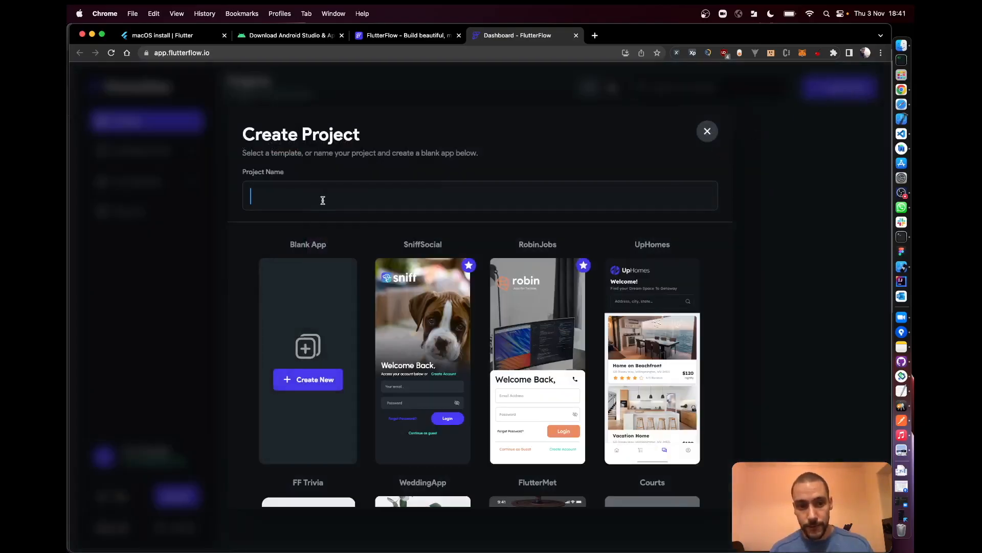
type("video")
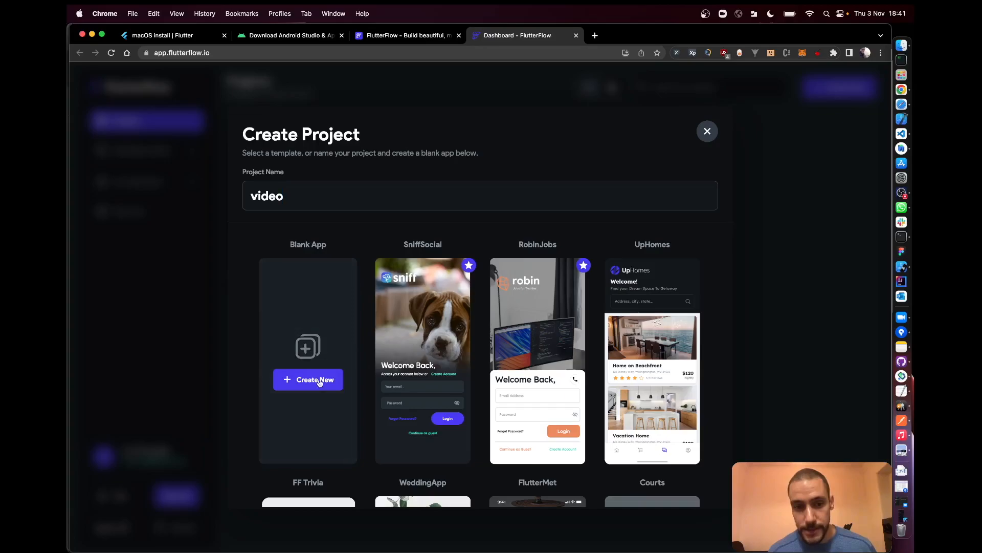
scroll(438, 354, "down", 4)
scroll(437, 354, "down", 6)
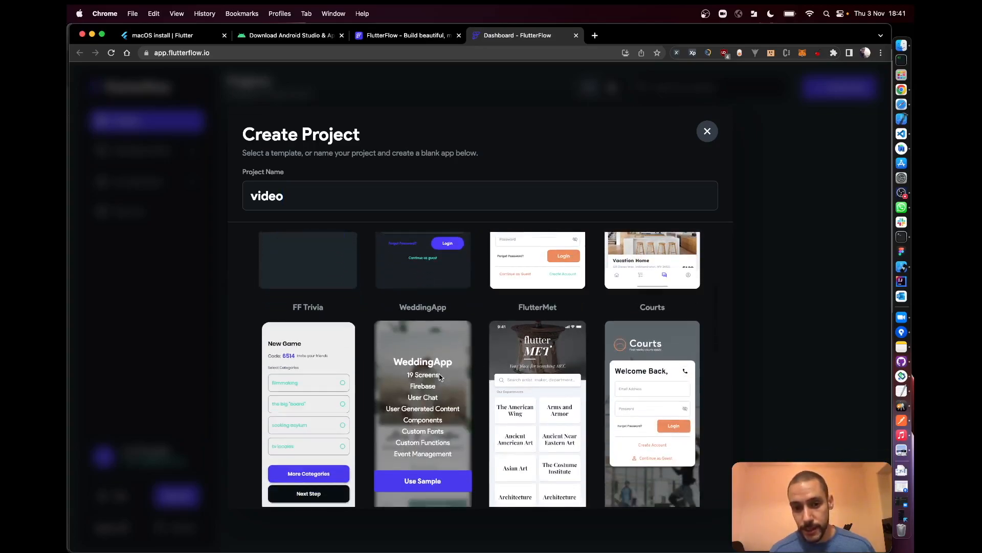
scroll(439, 376, "down", 4)
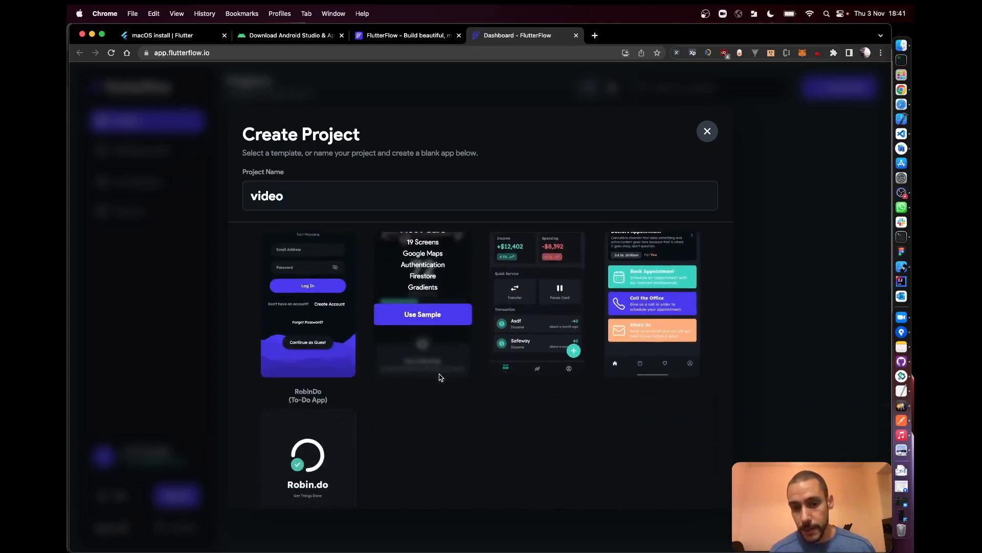
scroll(439, 376, "up", 12)
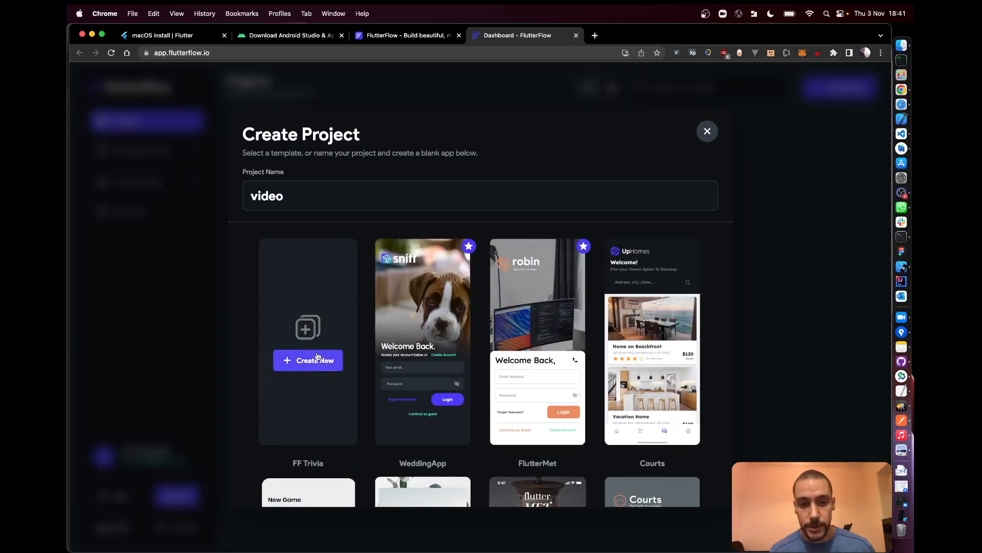
left_click(315, 361)
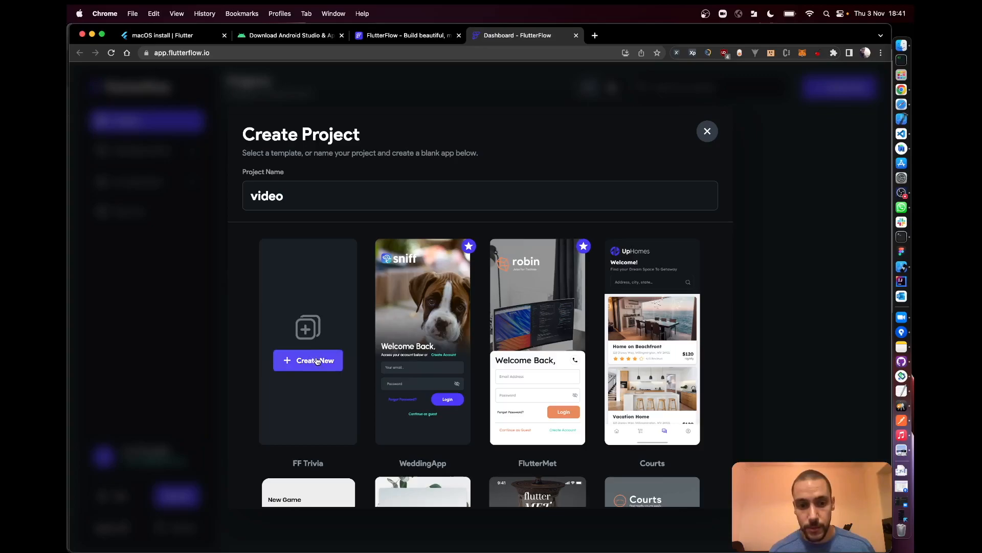
left_click(317, 361)
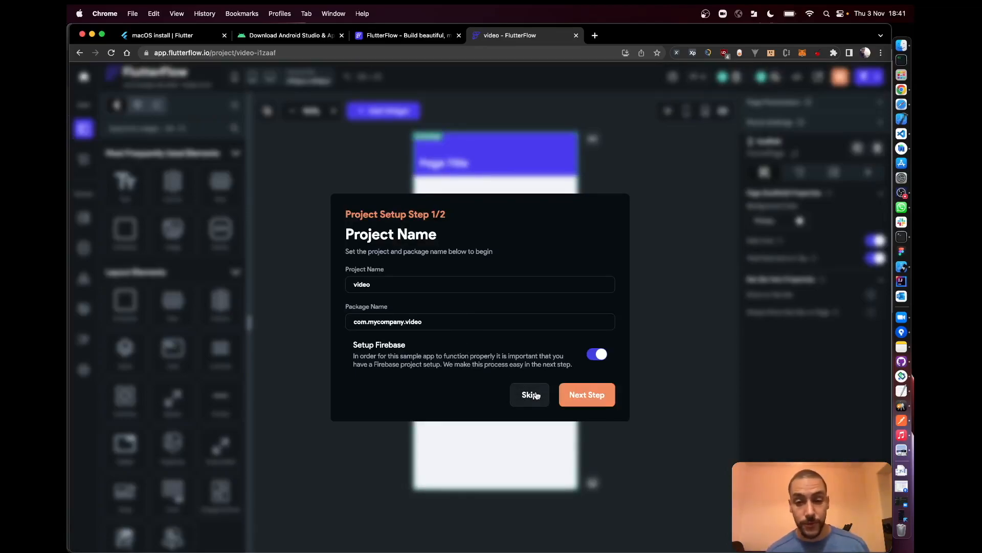
left_click(530, 394)
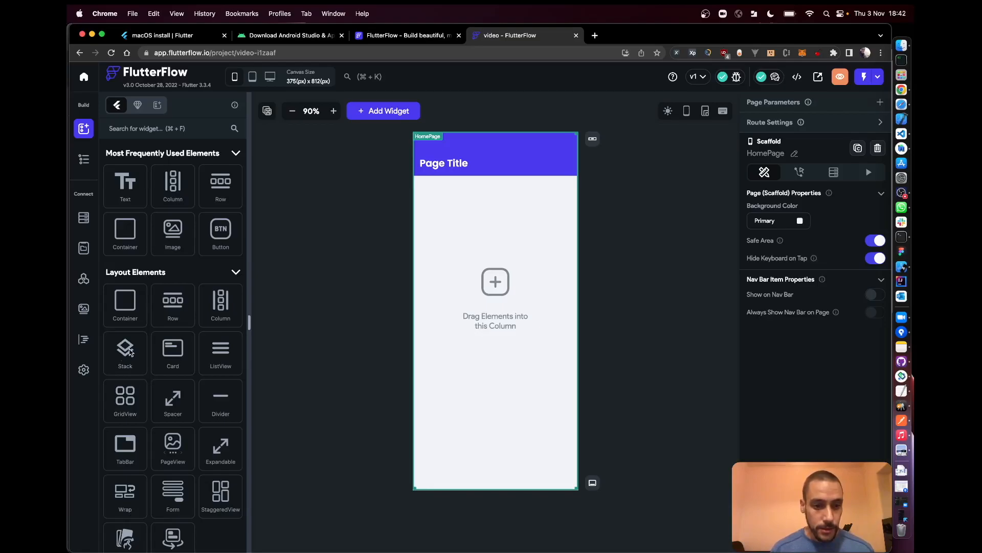
- Cut the AppBar out of HomePage using the widget tree
scroll(150, 368, "down", 5)
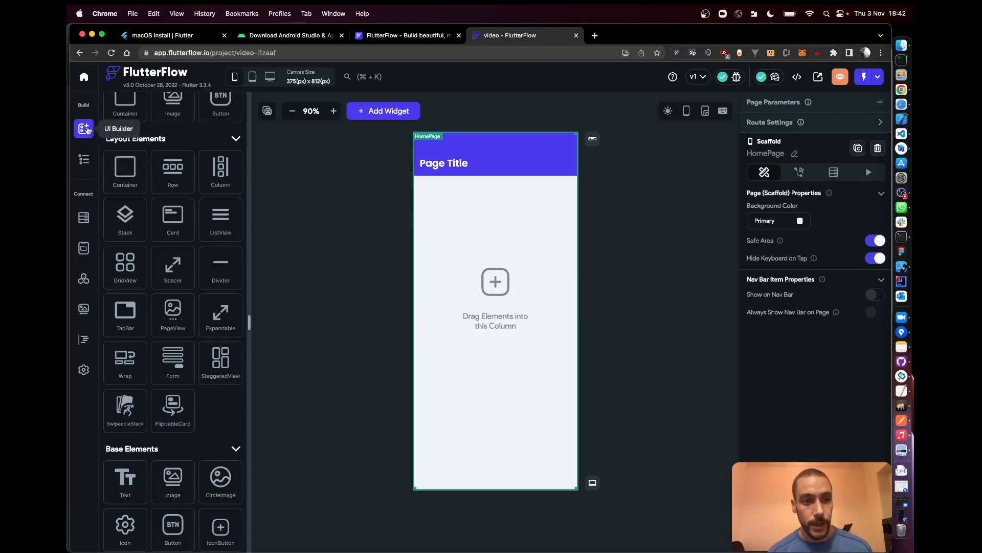
left_click(85, 161)
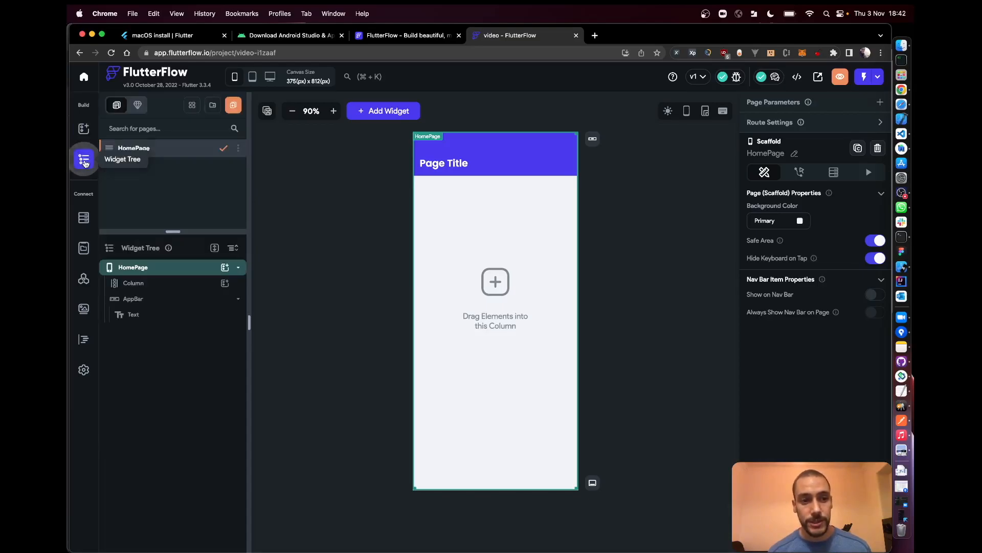
left_click(160, 299)
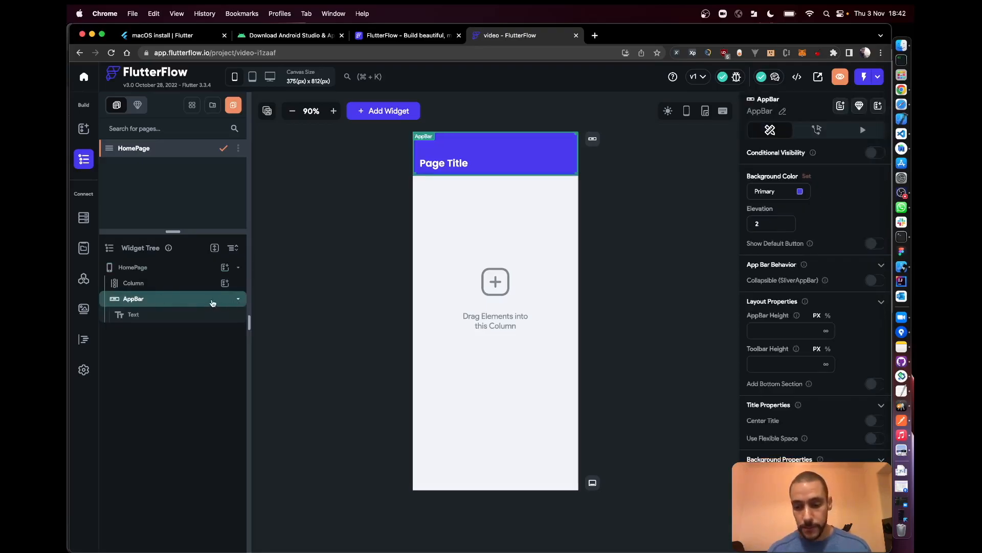
right_click(212, 303)
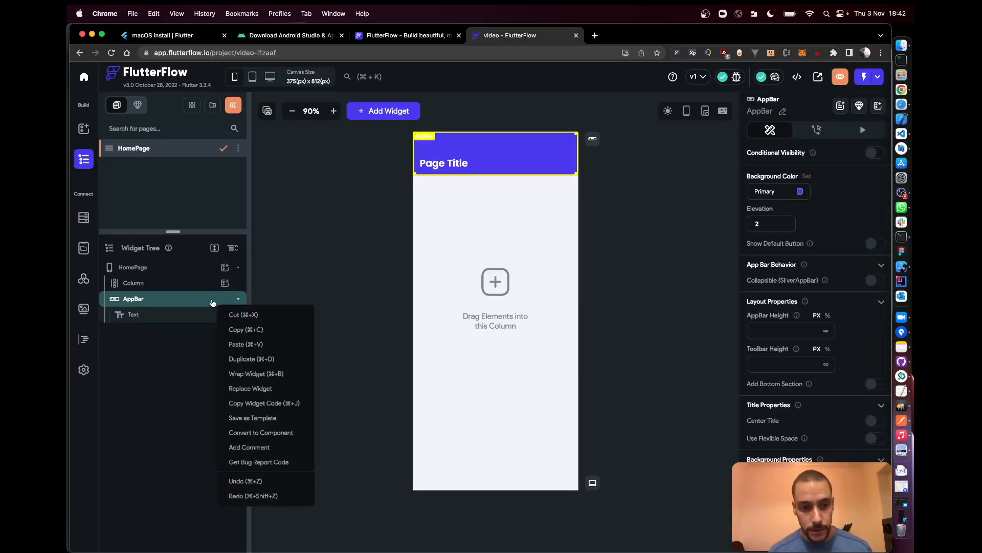
left_click(243, 314)
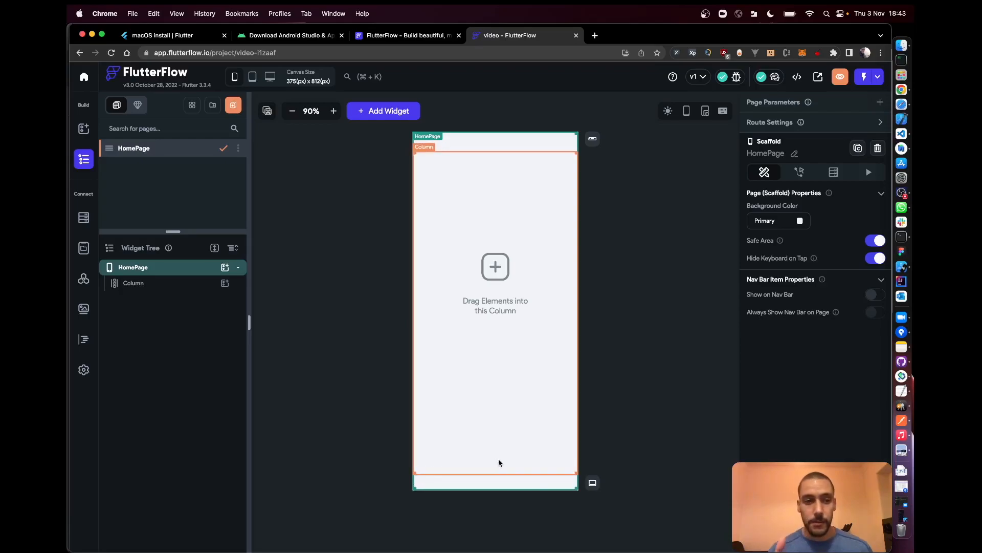
- Add a Container inside the HomePage Column and set its expansion to fill the Column's available height
left_click(226, 283)
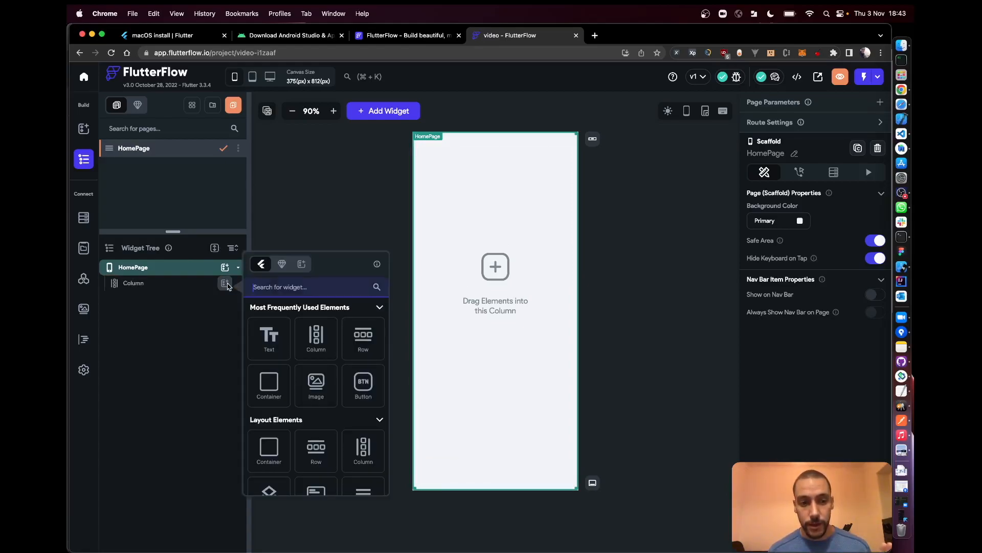
left_click(277, 384)
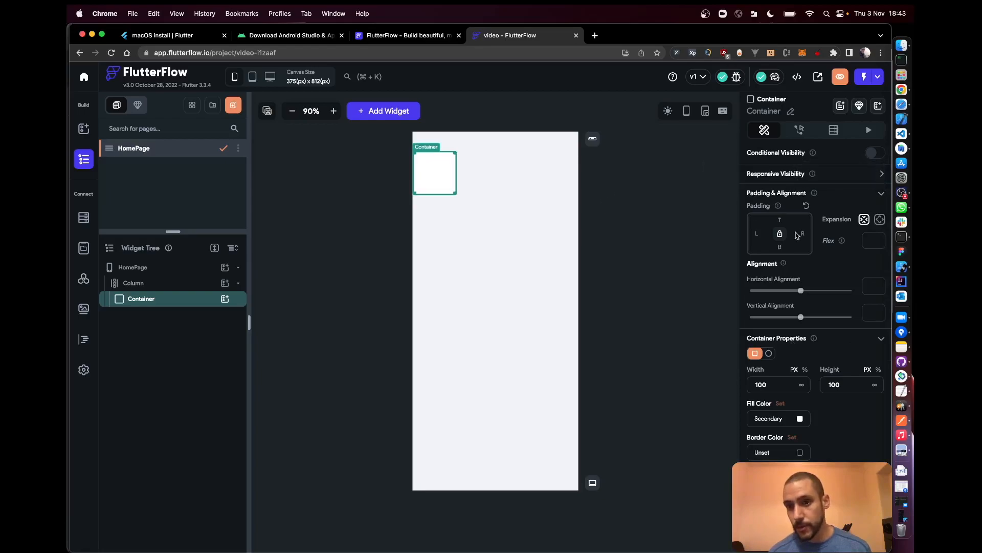
left_click(137, 284)
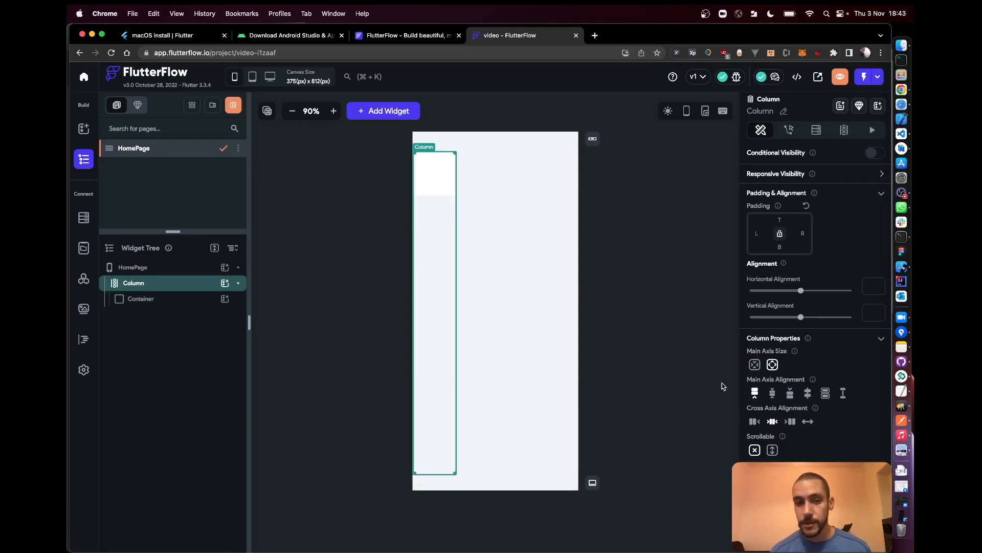
left_click(152, 299)
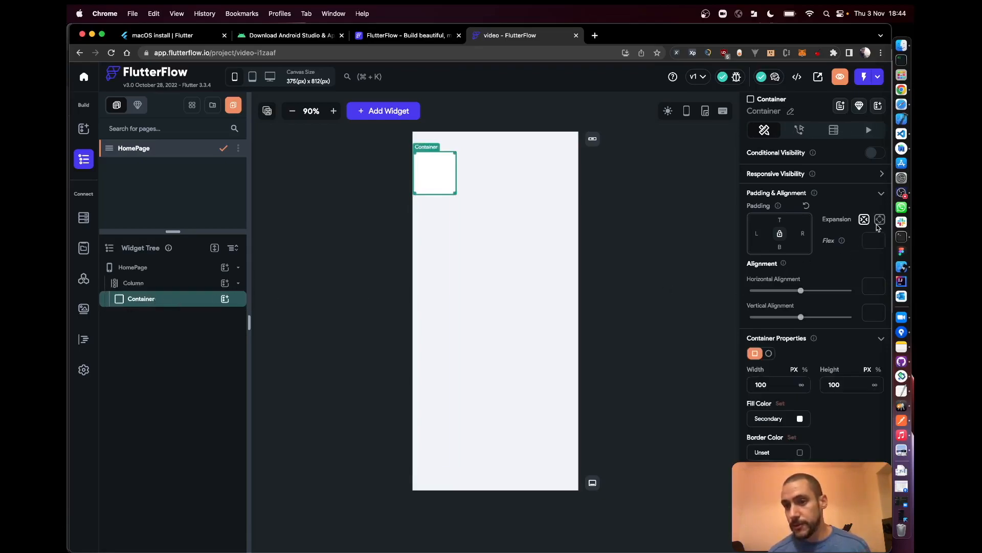
left_click(879, 221)
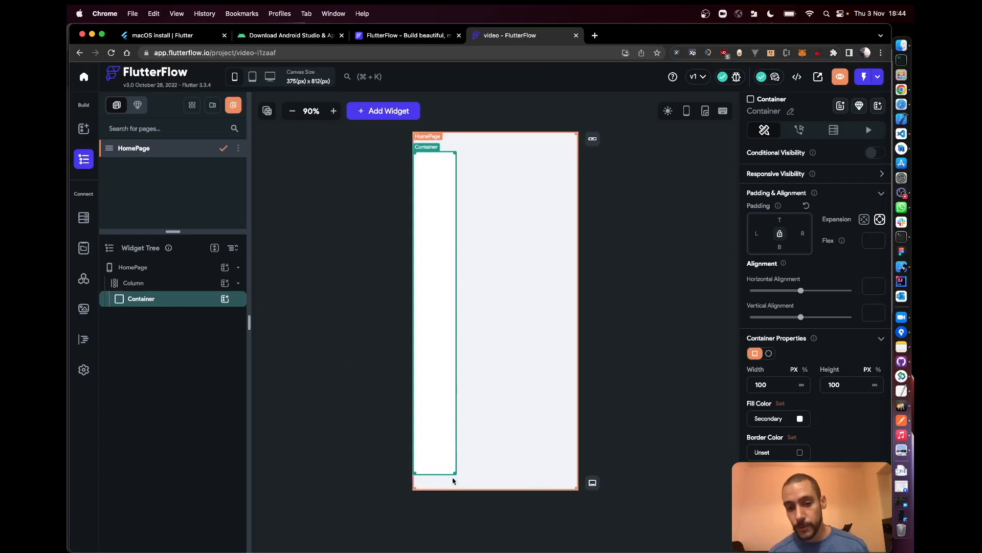
- Add a Row to the HomePage Column, below the Container
left_click(225, 284)
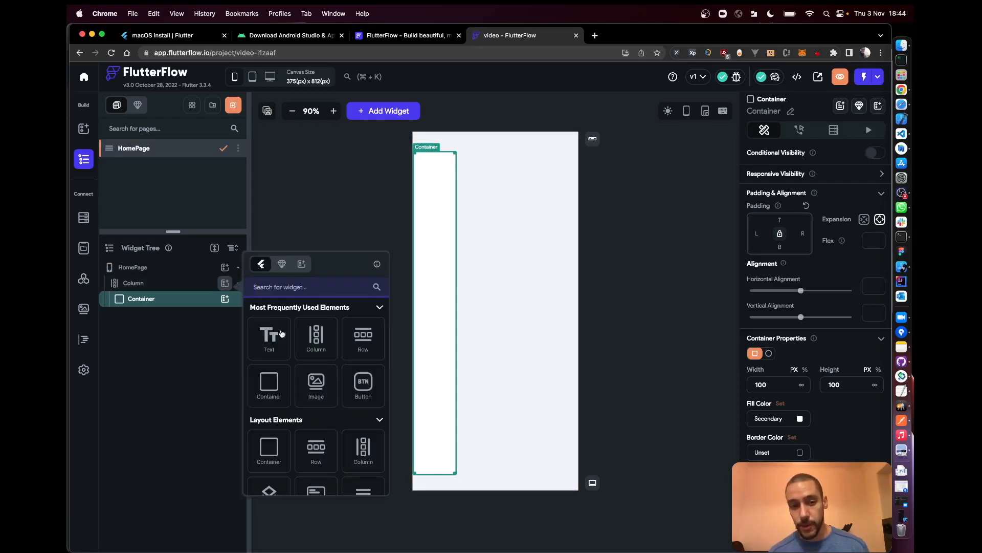
left_click(364, 350)
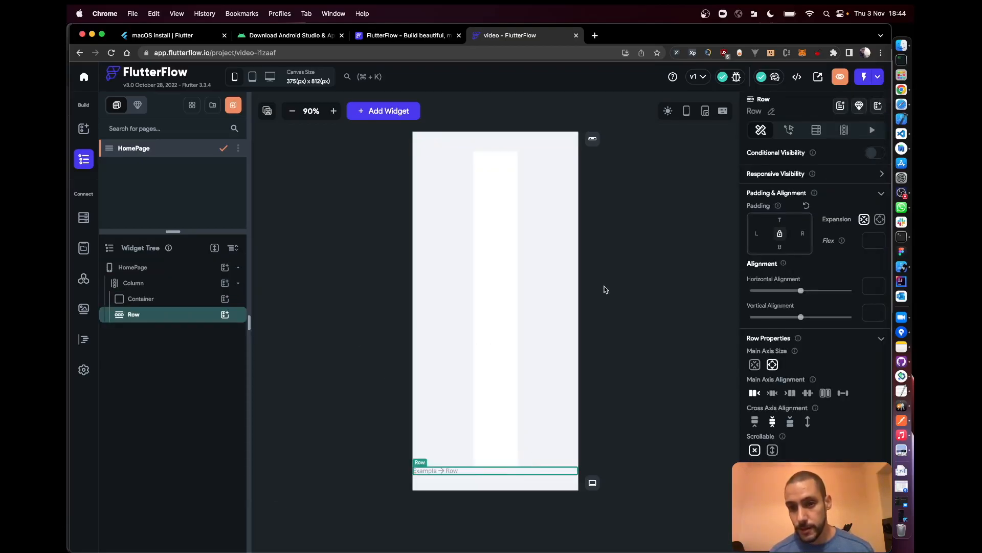
- Try the Start, Center and End cross axis alignments on the Column, finishing on Center
left_click(146, 287)
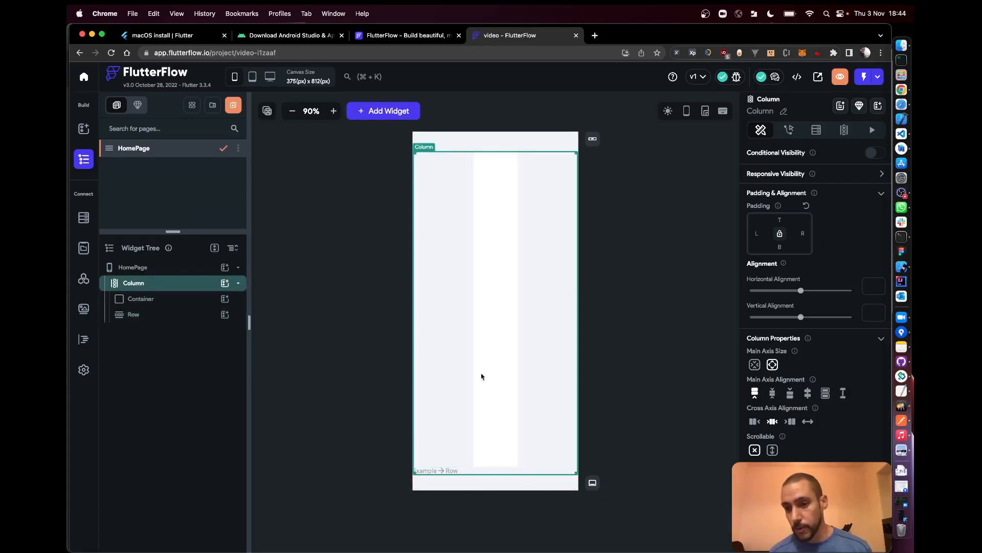
left_click(757, 428)
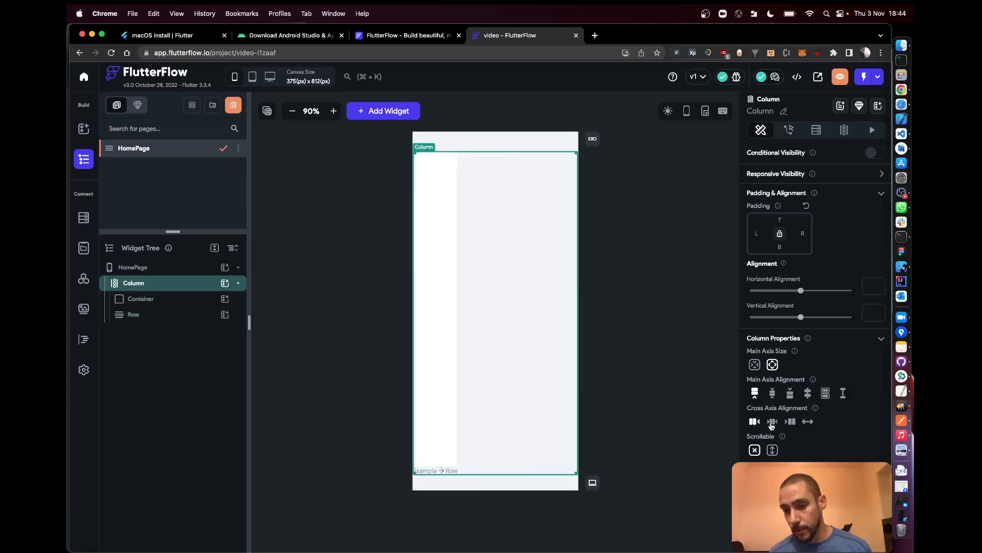
left_click(776, 425)
left_click(791, 421)
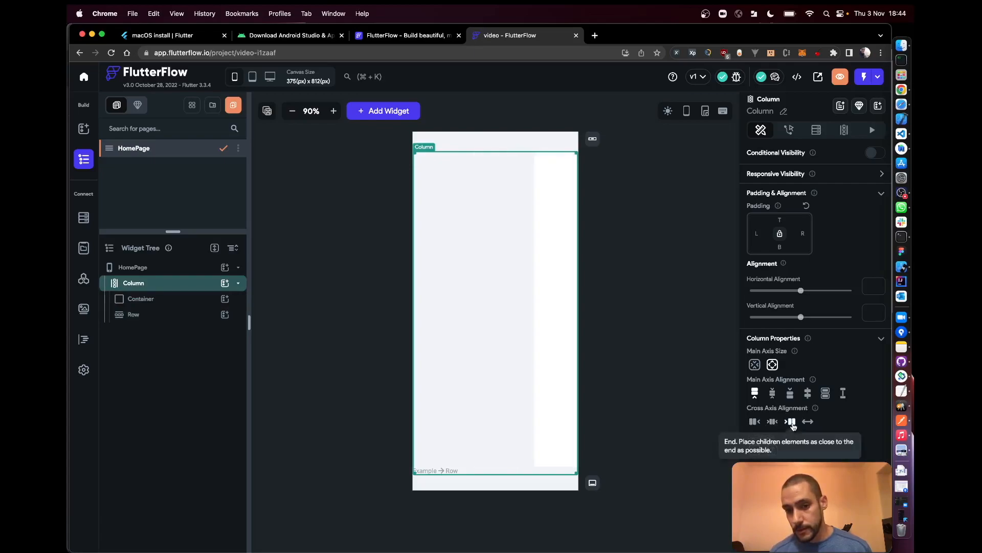
left_click(773, 423)
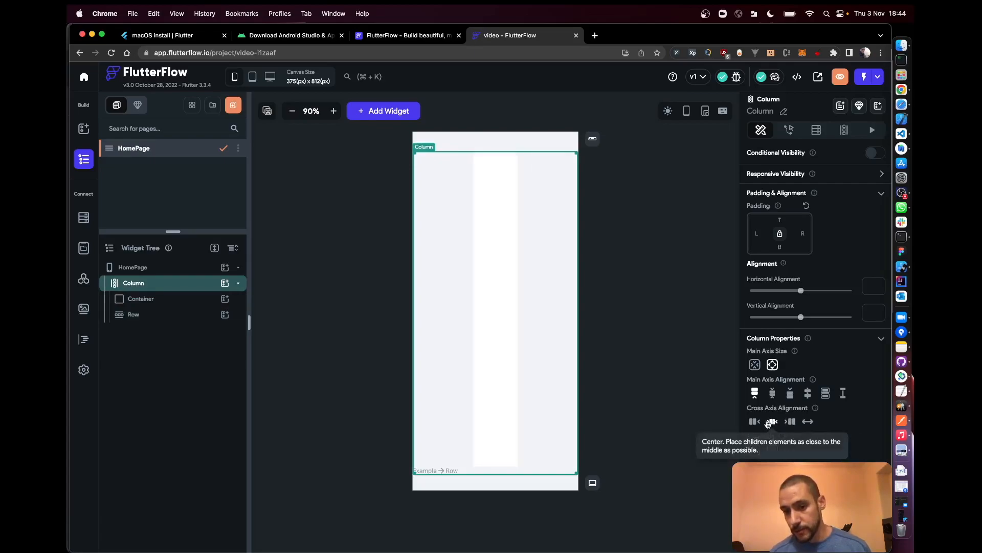
left_click(756, 423)
left_click(772, 421)
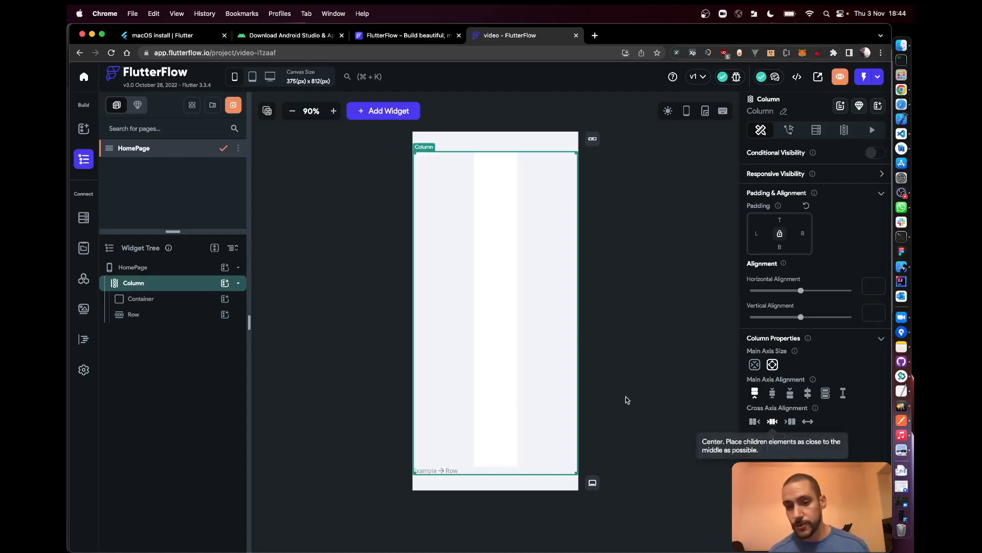
- Set the Container's width and height to infinity so it fills the space above the Row
left_click(157, 301)
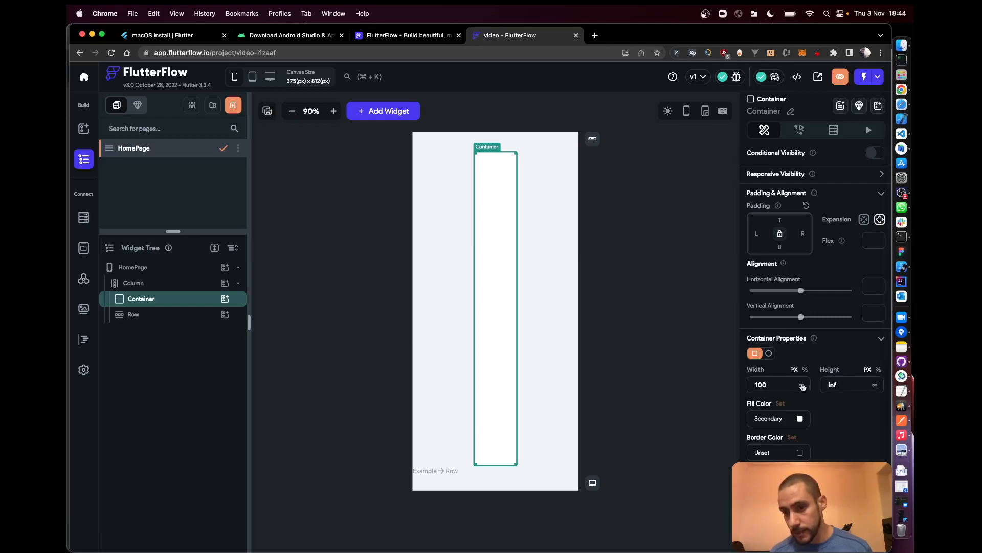
left_click(854, 383)
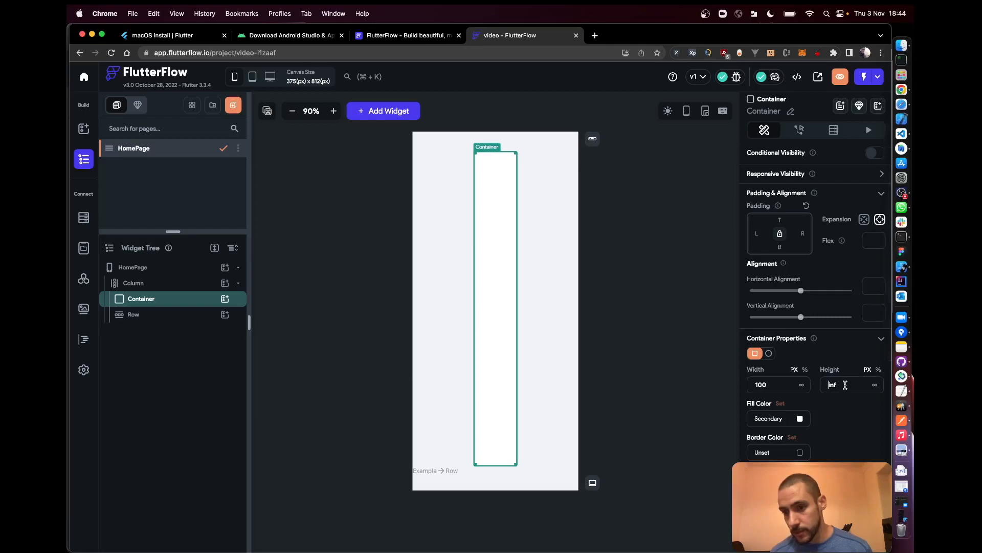
left_click(803, 386)
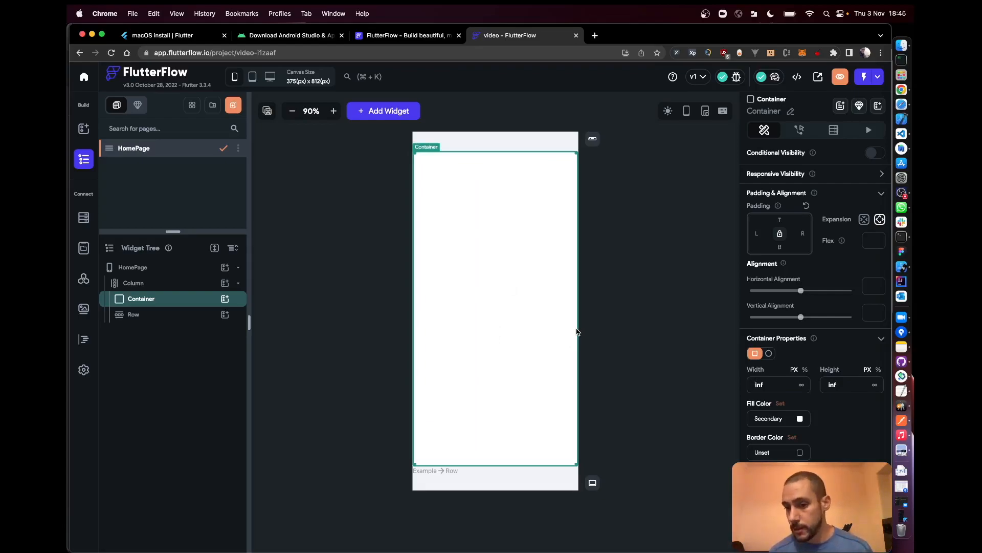
left_click(496, 480)
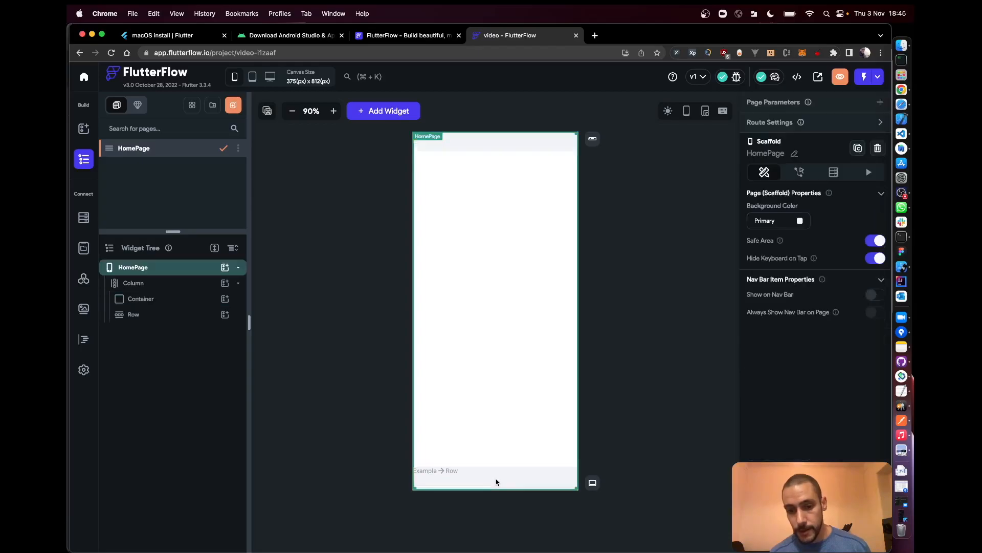
- Search the widgets for "text" and add a TextField inside the Row
left_click(158, 314)
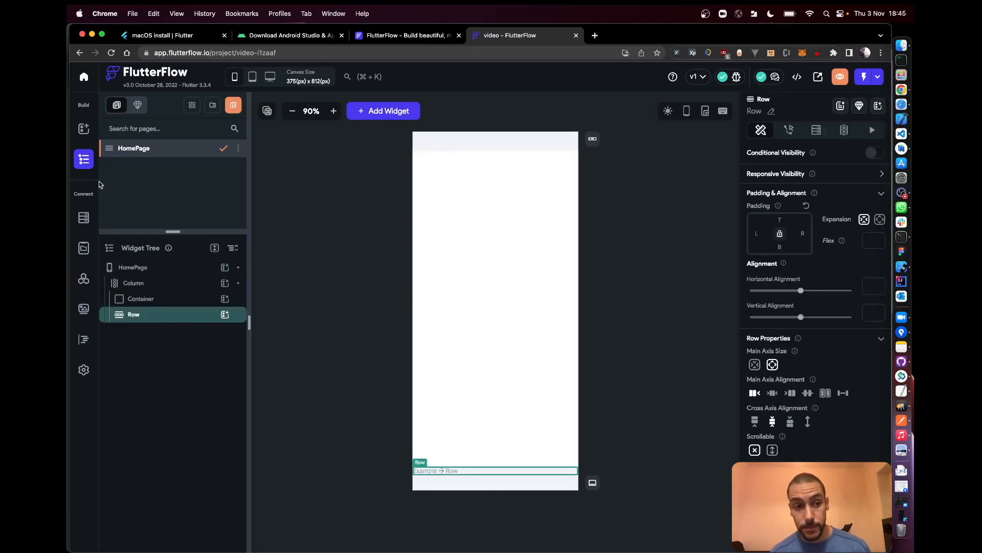
left_click(225, 314)
type("text")
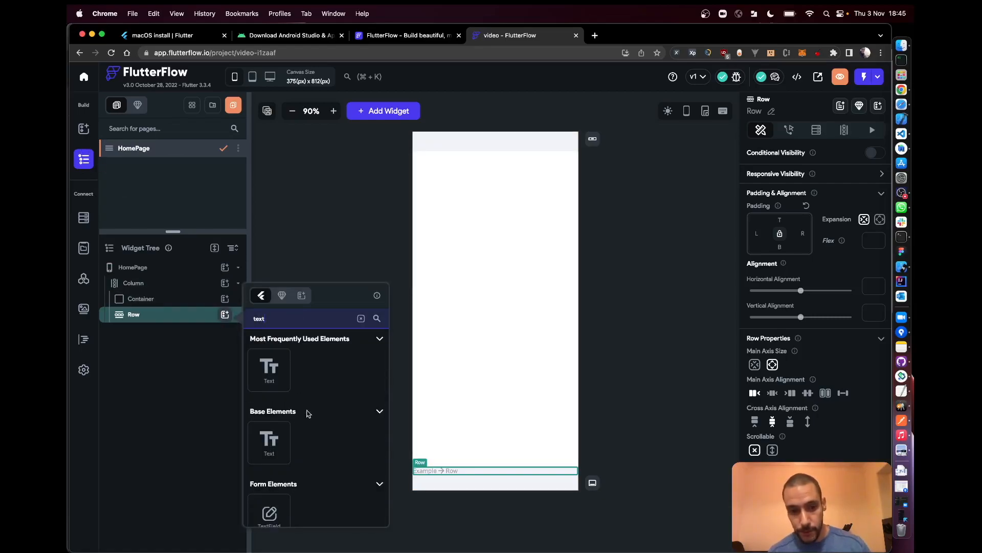
scroll(307, 414, "down", 3)
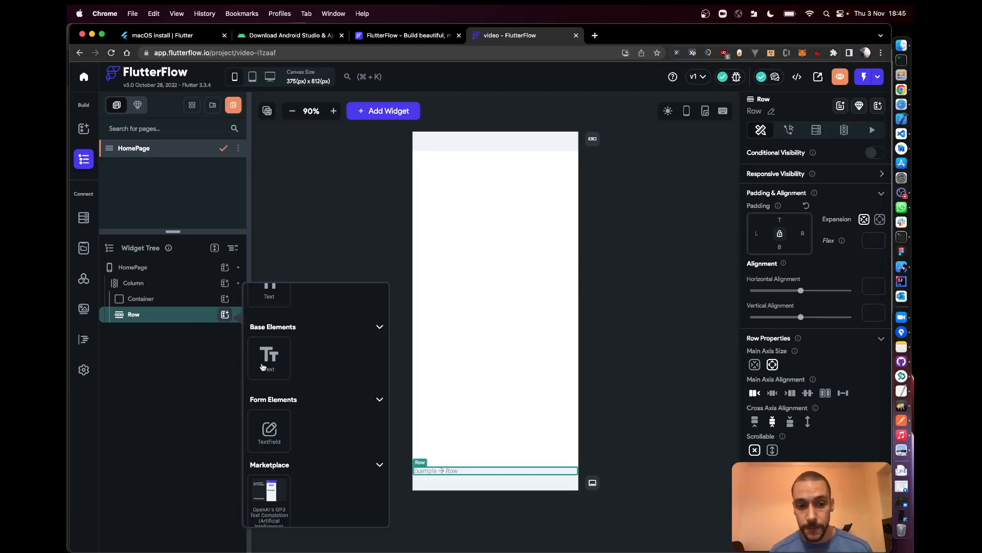
left_click(279, 436)
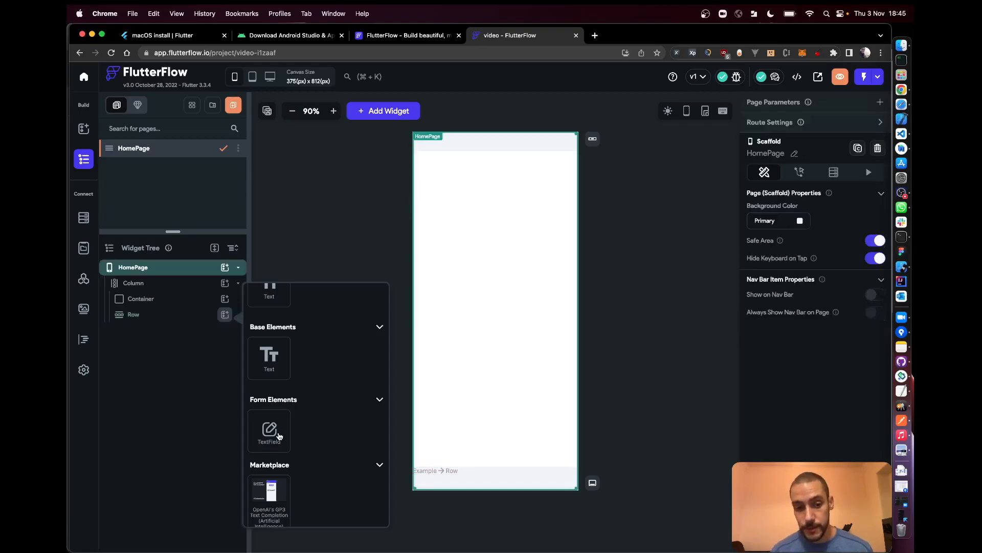
left_click(279, 436)
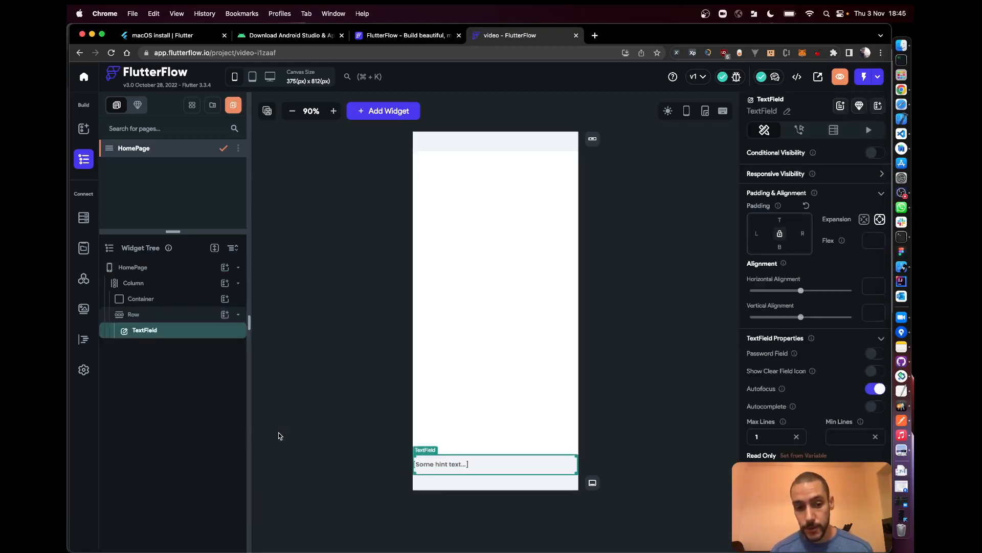
- Add a Text widget inside the Container and select it on the canvas
left_click(225, 299)
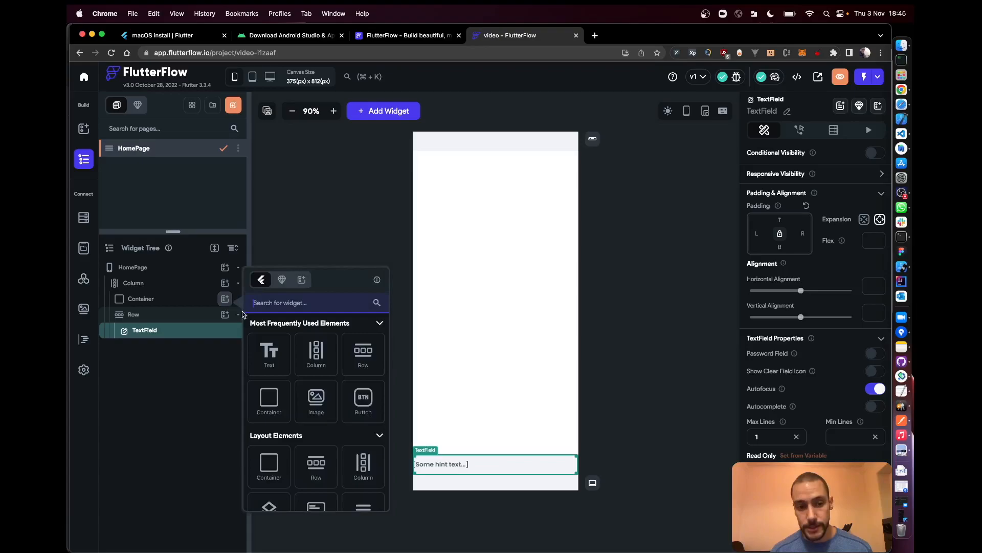
left_click(279, 356)
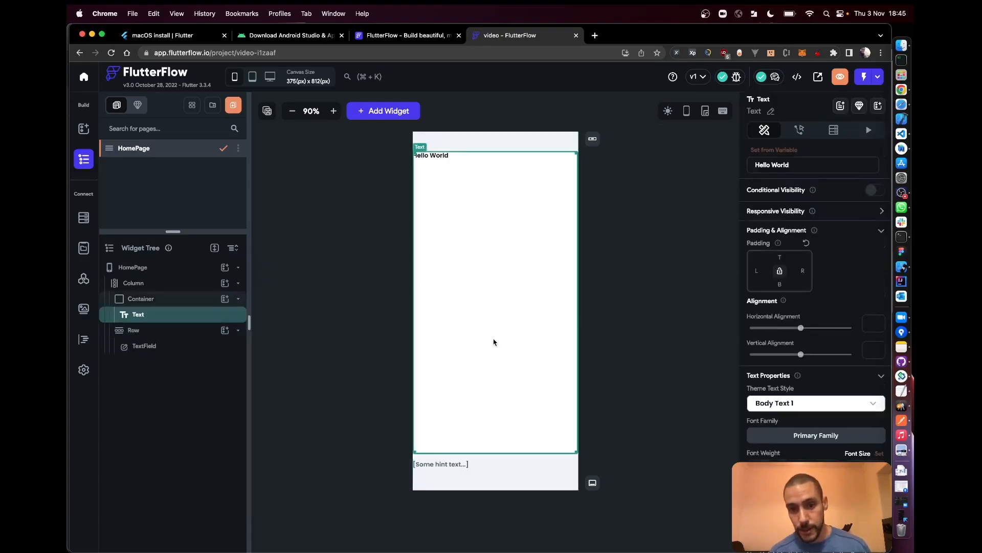
left_click(629, 225)
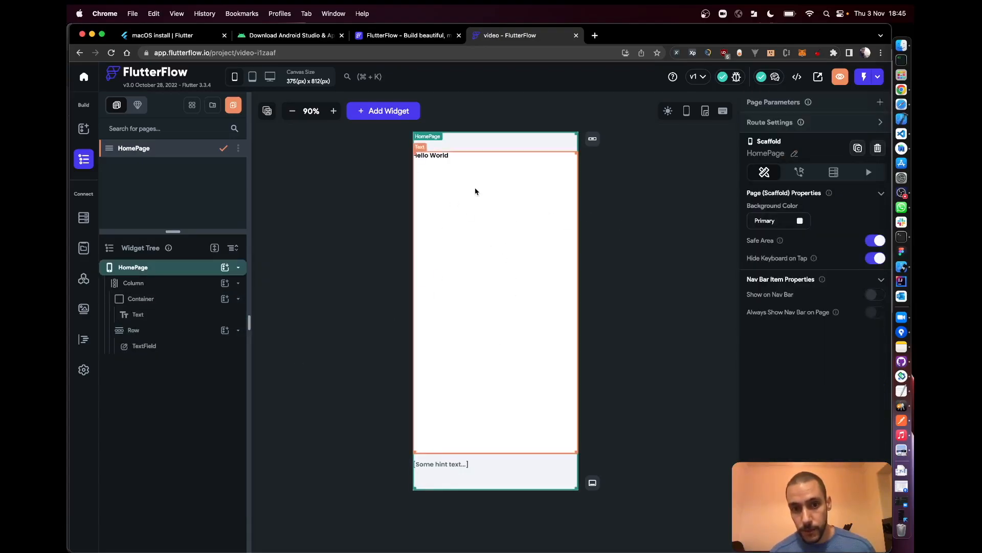
left_click(467, 208)
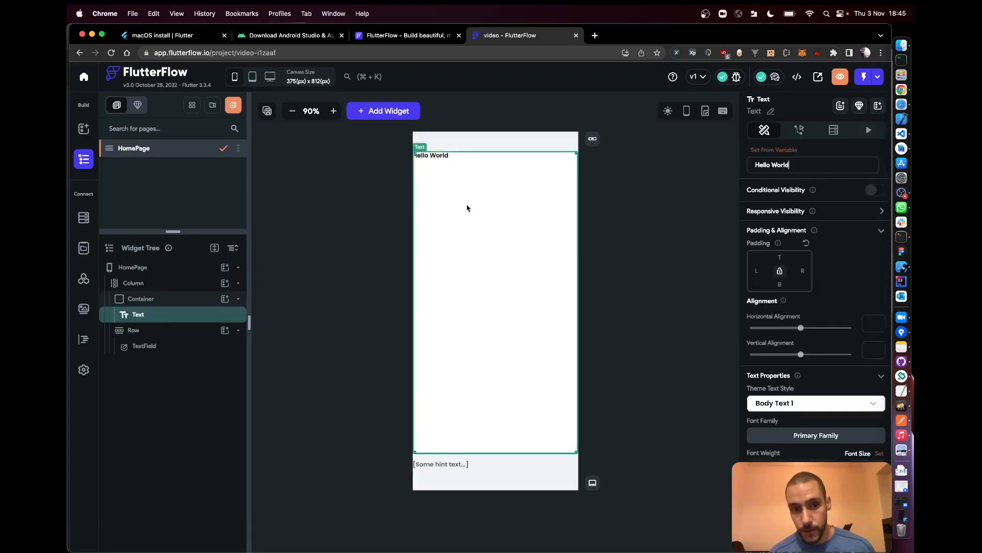
- Set the Container's top padding to 10 and lock all four sides to the same value
left_click(156, 300)
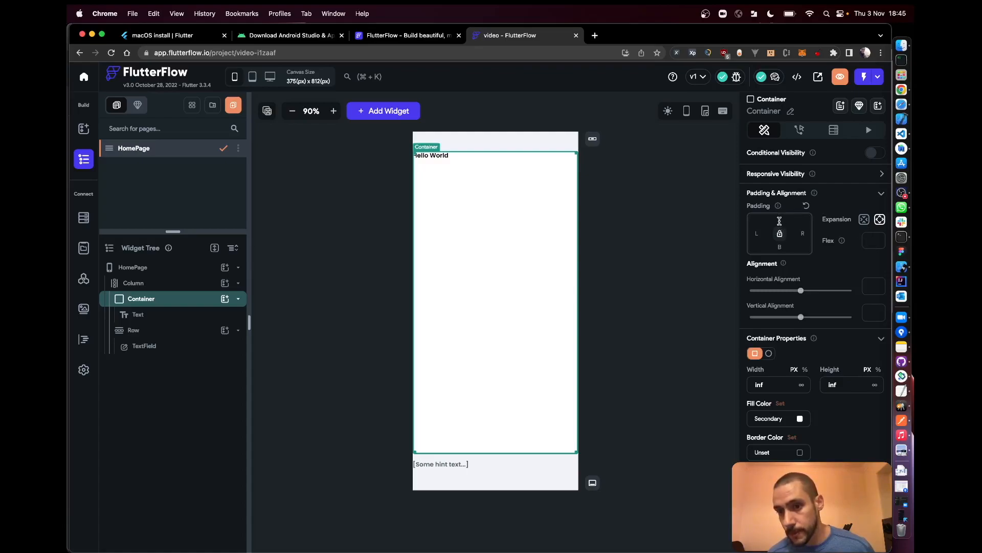
type("10")
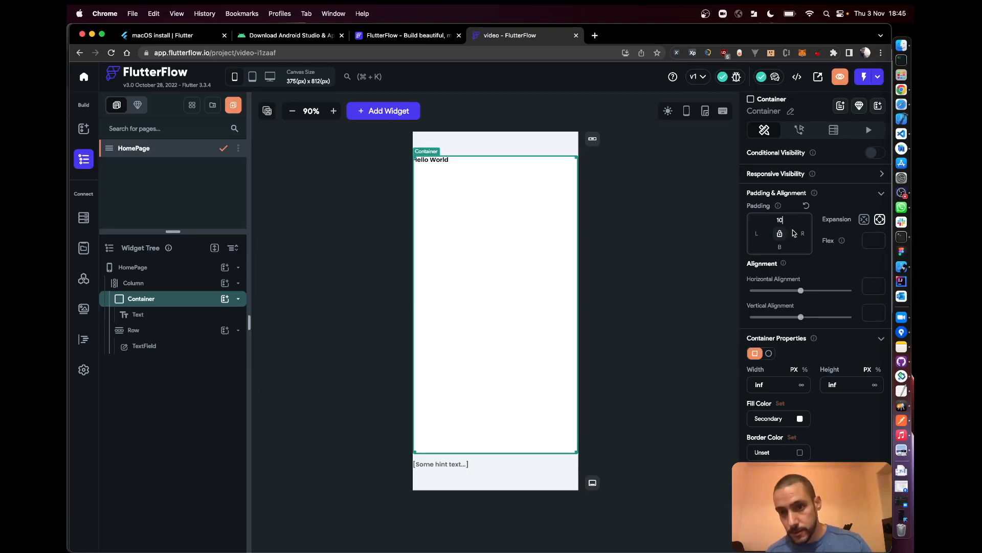
left_click(780, 234)
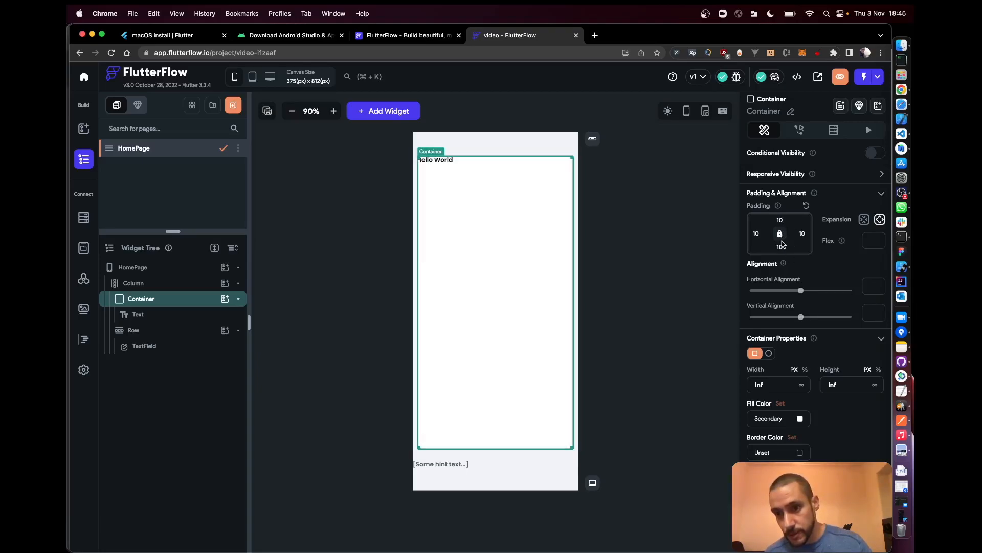
left_click(646, 226)
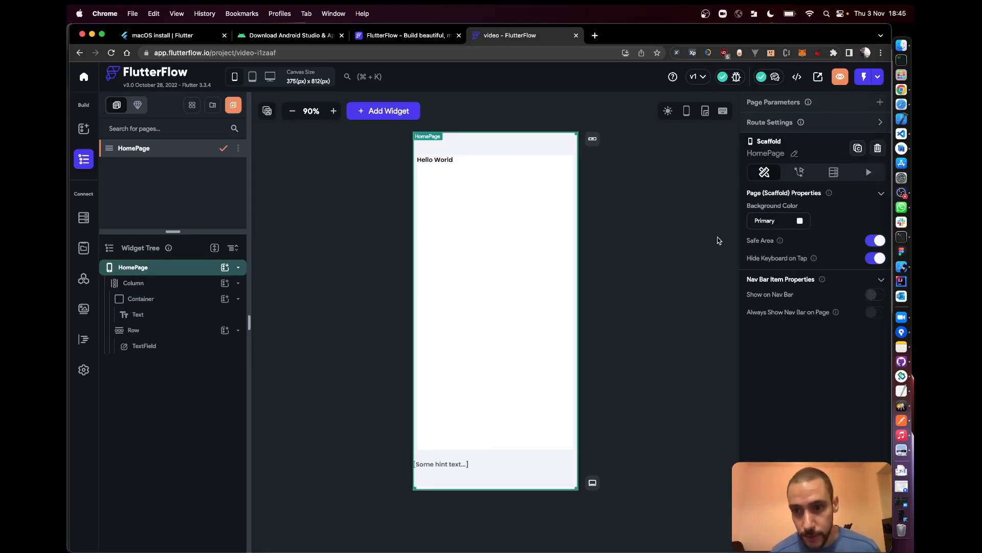
left_click(472, 169)
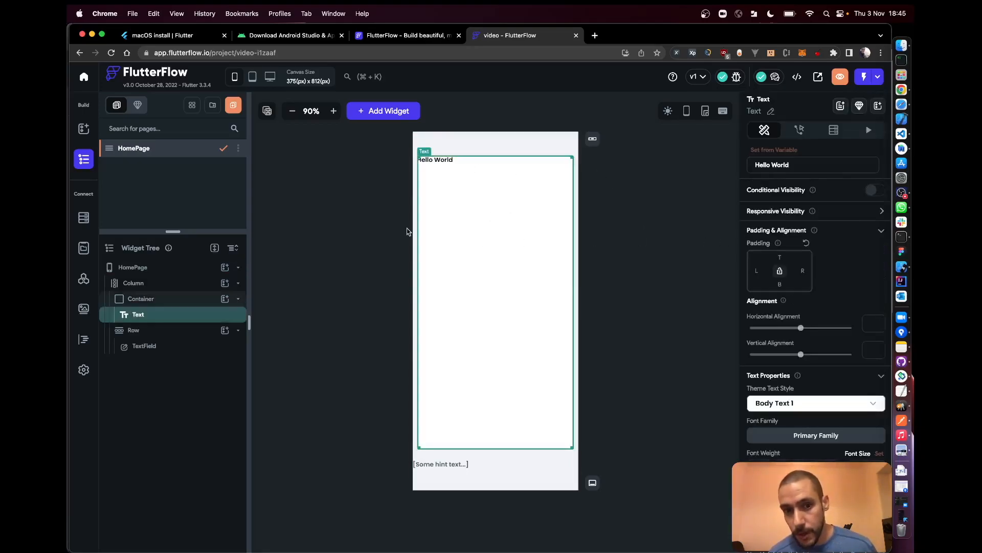
- Set the Container's padding to 20 on all four sides
left_click(189, 298)
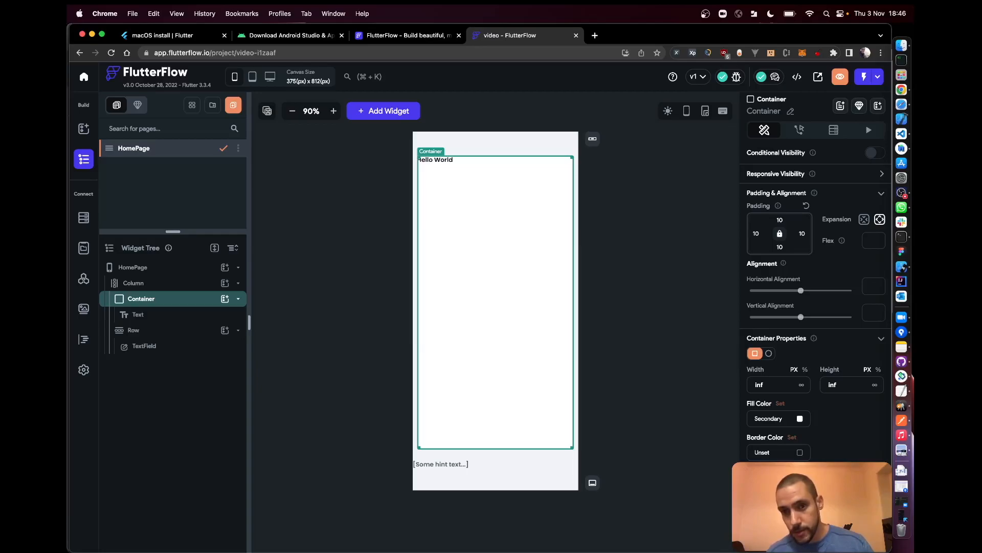
left_click(574, 233)
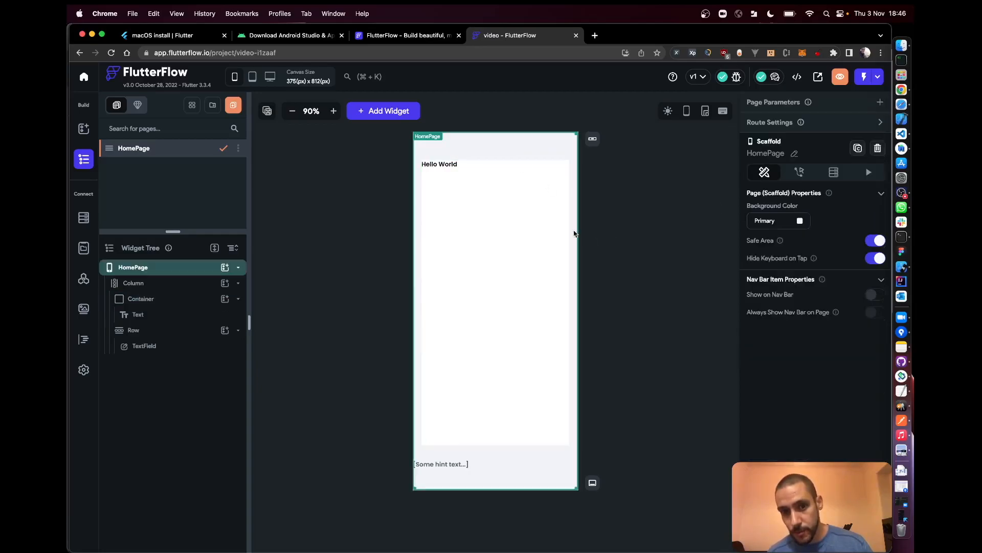
left_click(499, 255)
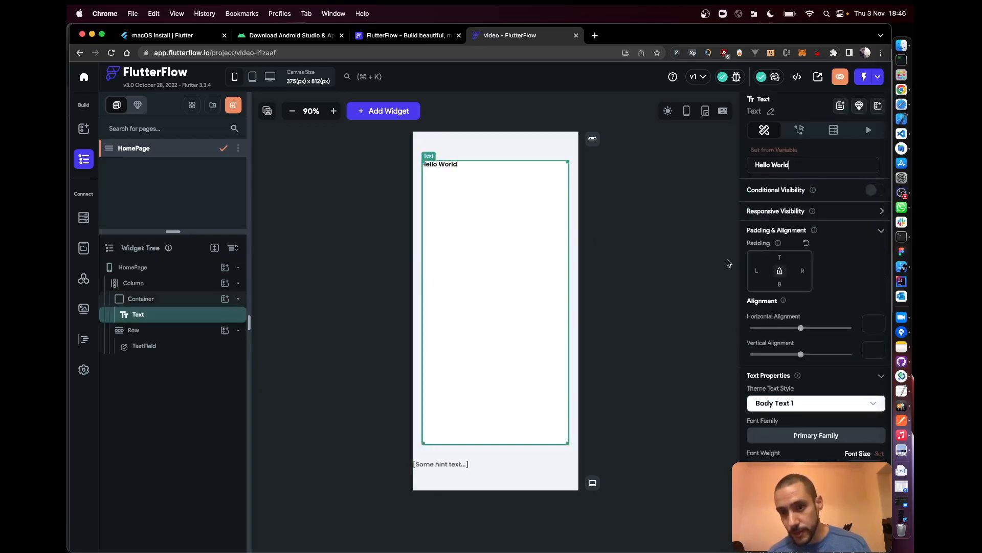
left_click(164, 300)
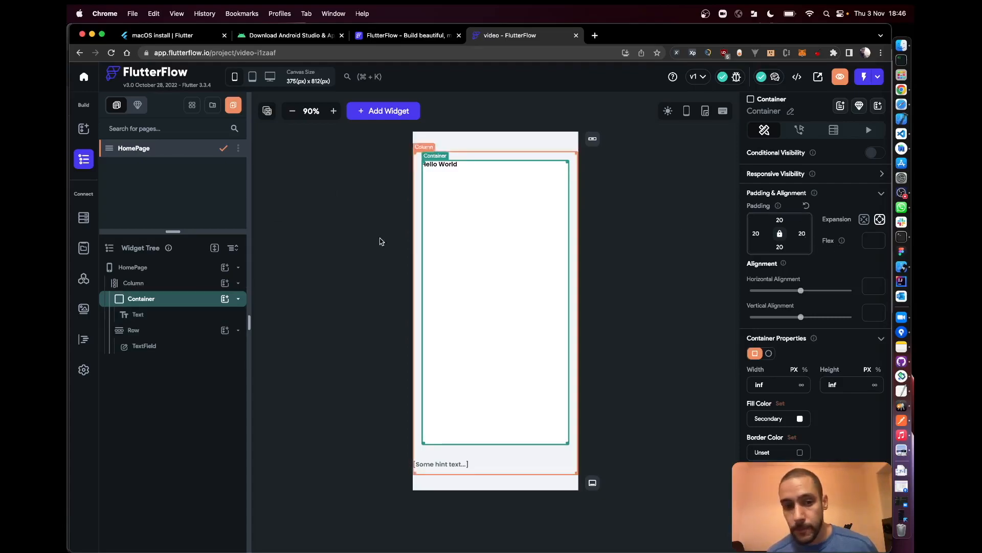
- Search the widgets for an icon element and add an IconButton to the Row after the TextField
left_click(157, 347)
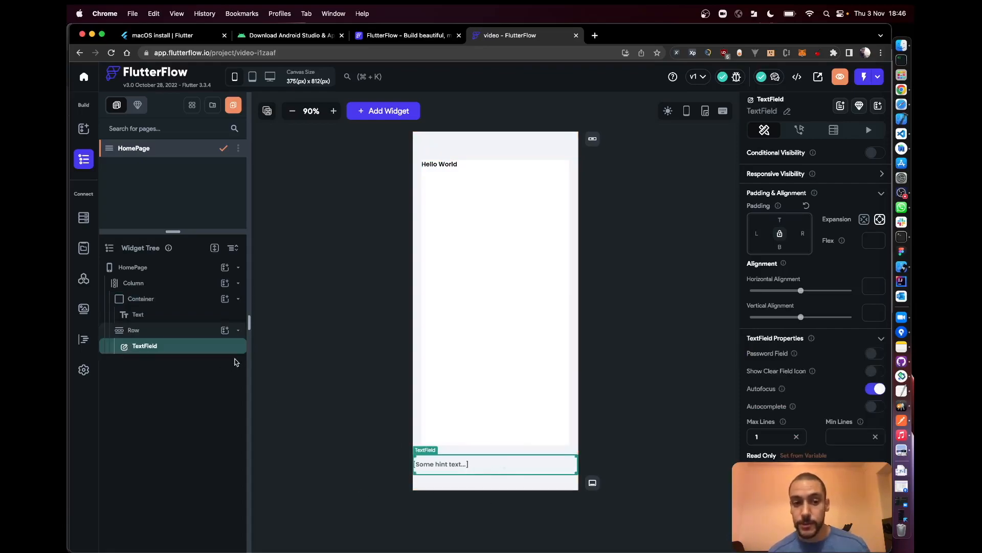
left_click(225, 331)
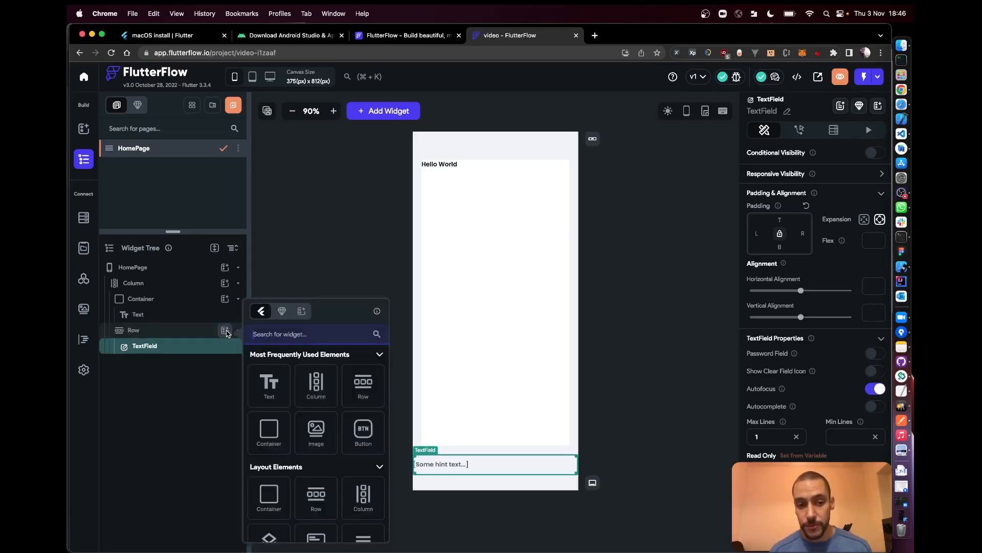
left_click(313, 337)
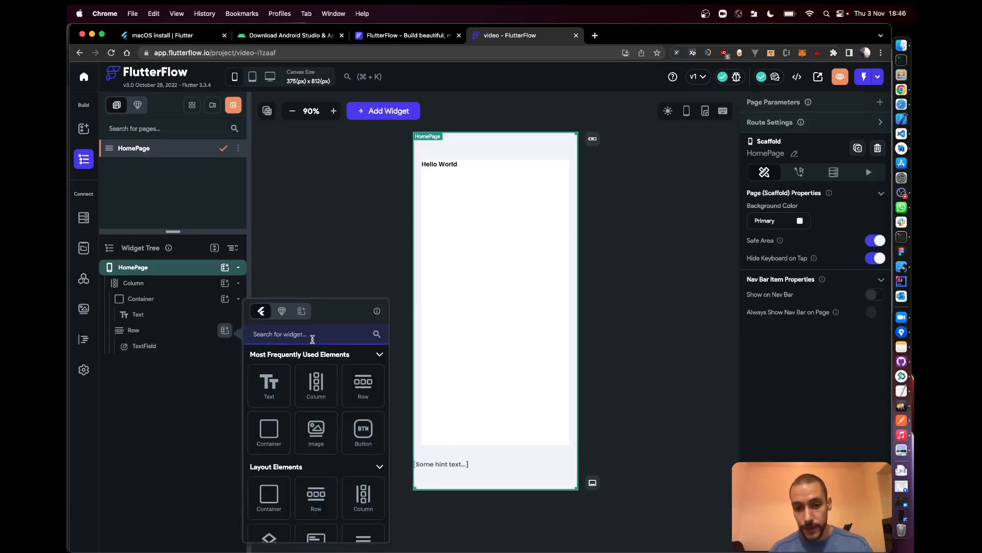
type("Icon")
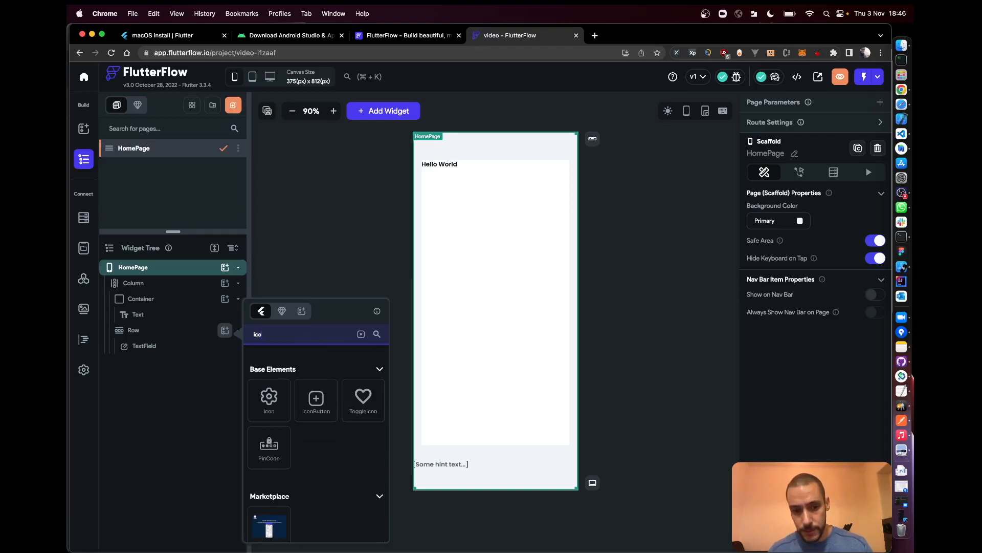
left_click(311, 407)
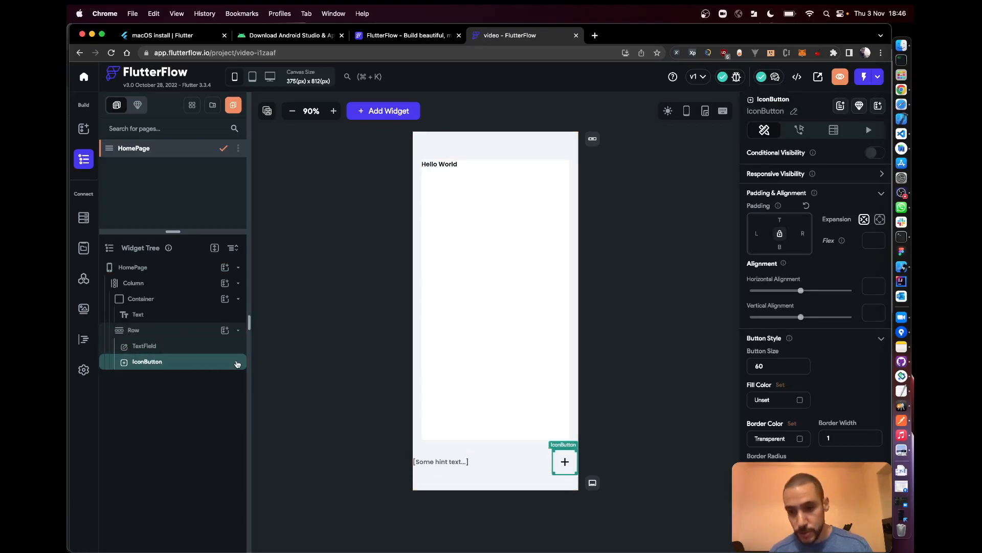
scroll(829, 379, "down", 3)
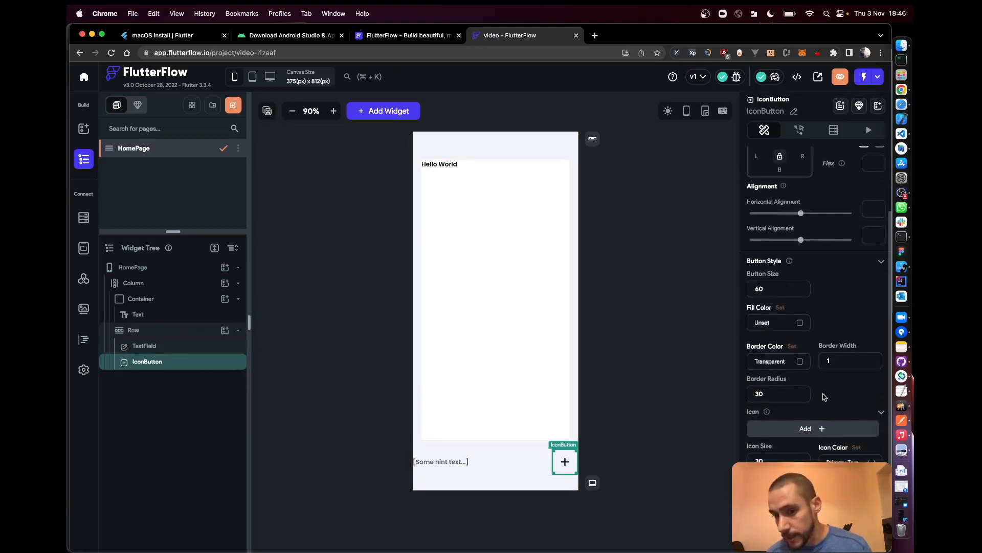
- Open the icon chooser for the selected IconButton and search the icons for "search"
left_click(814, 430)
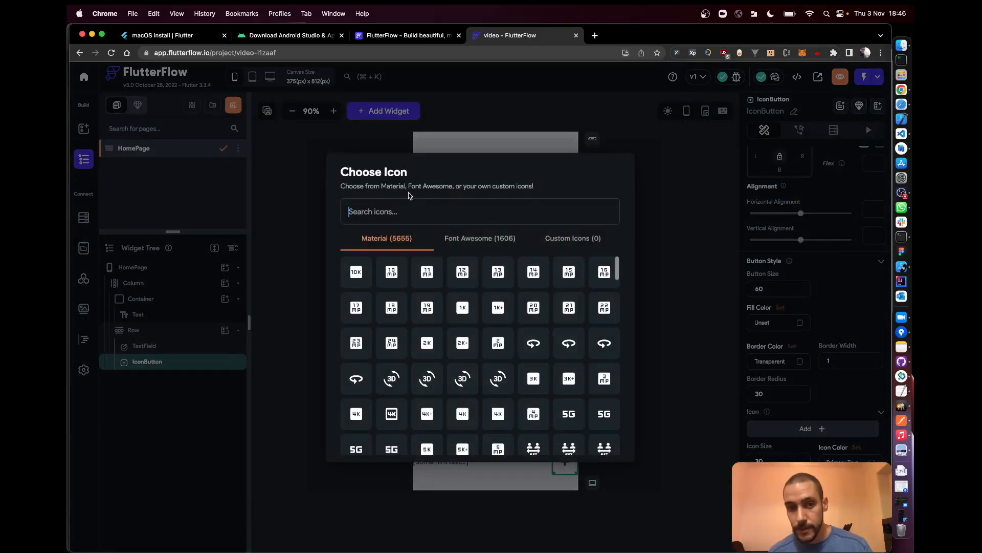
type("search")
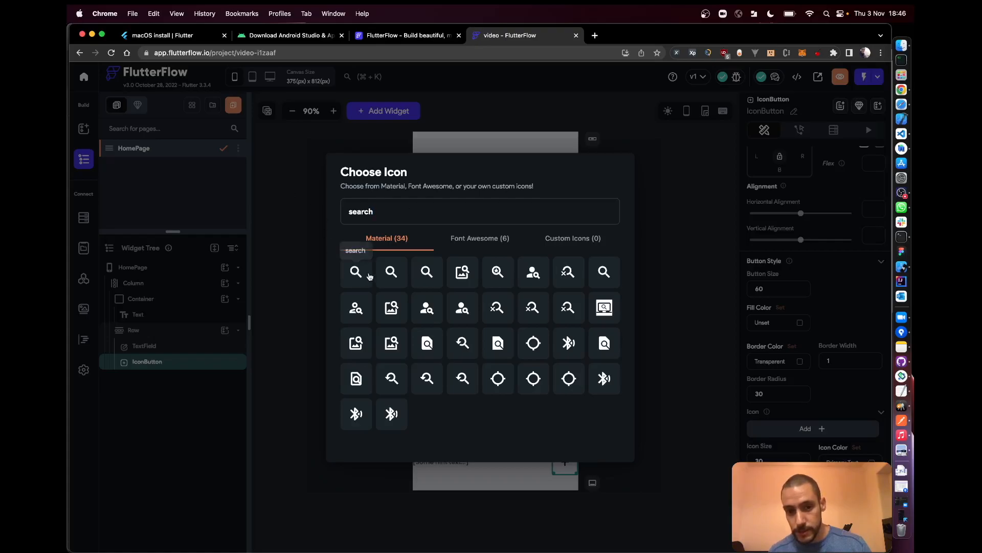
- Replace the icon search term with "favori" to look at the favourite icons, and clear it again
key("BackSpace")
key("BackSpace")
key("BackSpace")
key("BackSpace")
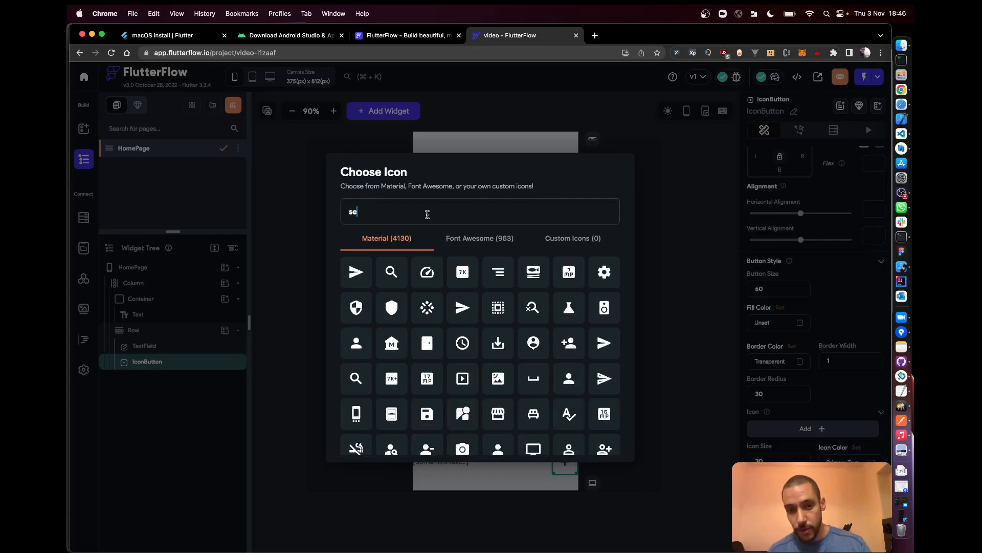
key("BackSpace")
key("BackSpace")
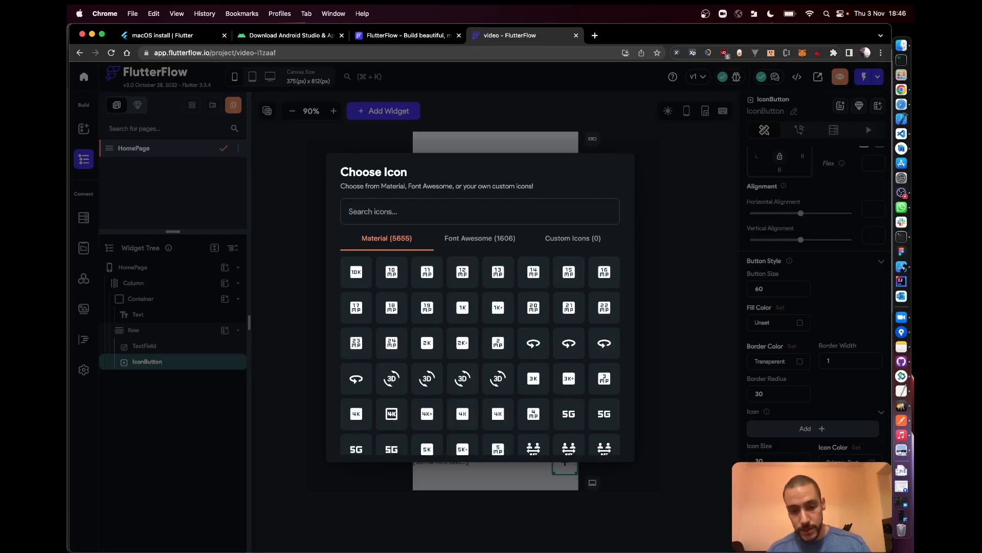
type("favori")
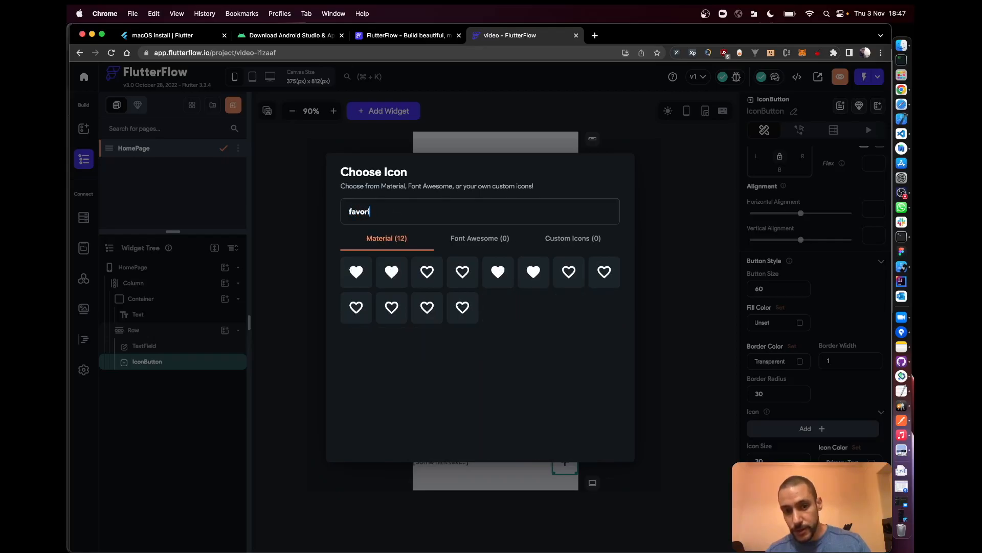
key("BackSpace")
key("BackSpace")
key("BackSpace")
key("BackSpace")
key("BackSpace")
key("BackSpace")
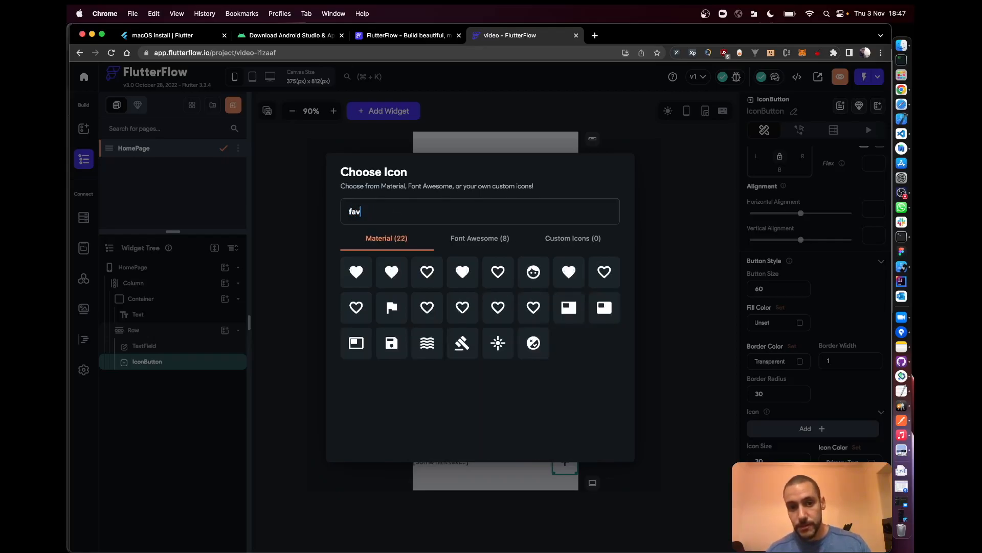
- Search the icons for "search" again and set the first magnifier icon, search, as the IconButton's icon
type("search")
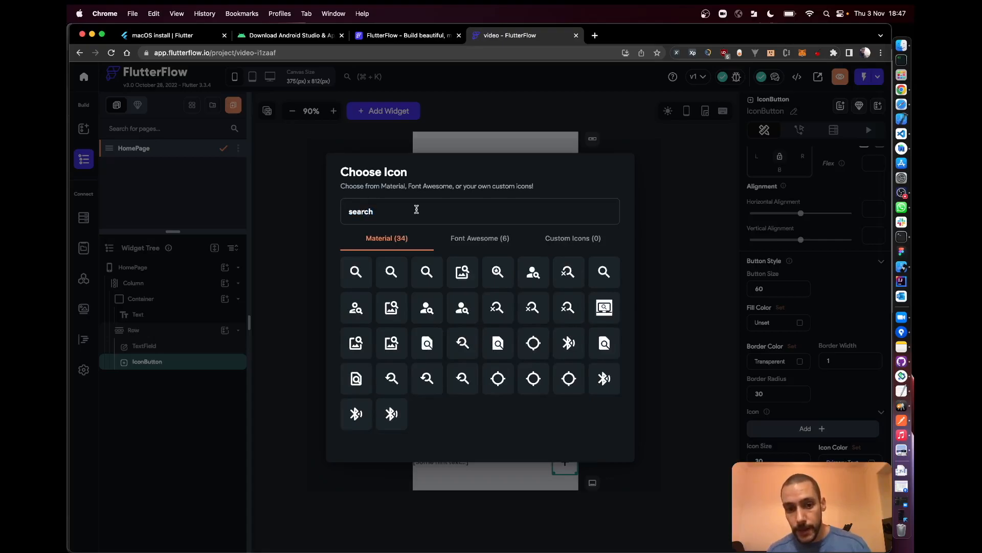
left_click(359, 275)
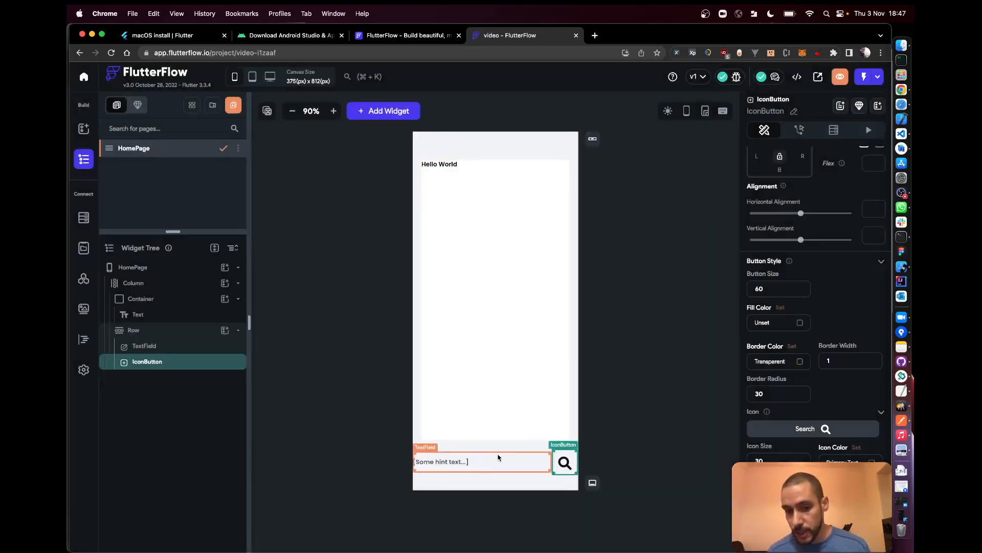
left_click(480, 464)
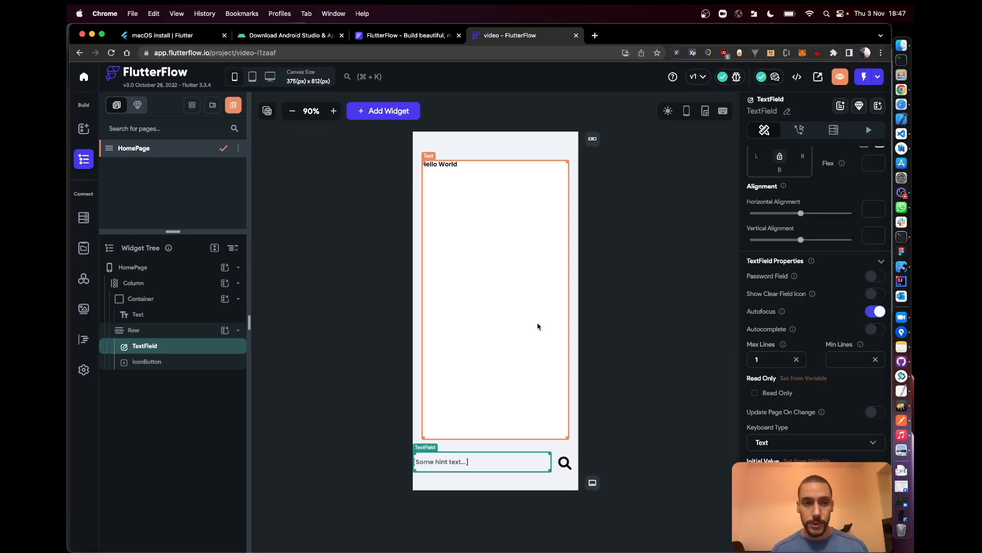
left_click(527, 236)
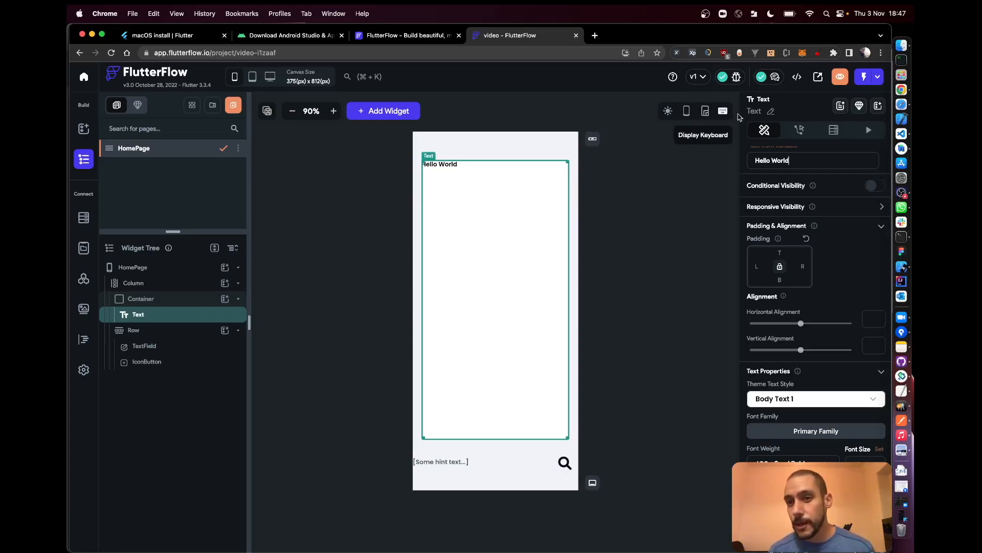
- View the project's generated code, look through the HomePage source and copy all of it
left_click(798, 77)
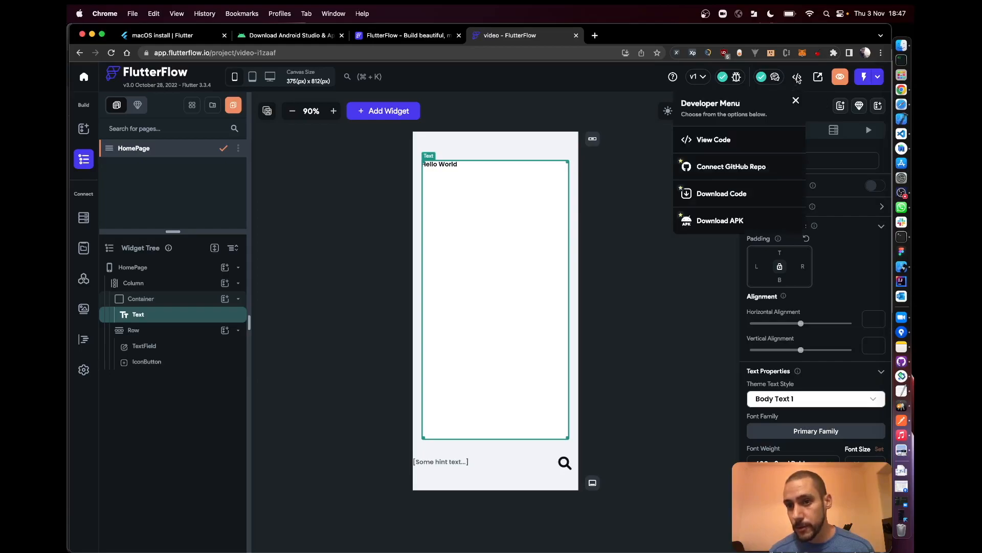
left_click(708, 142)
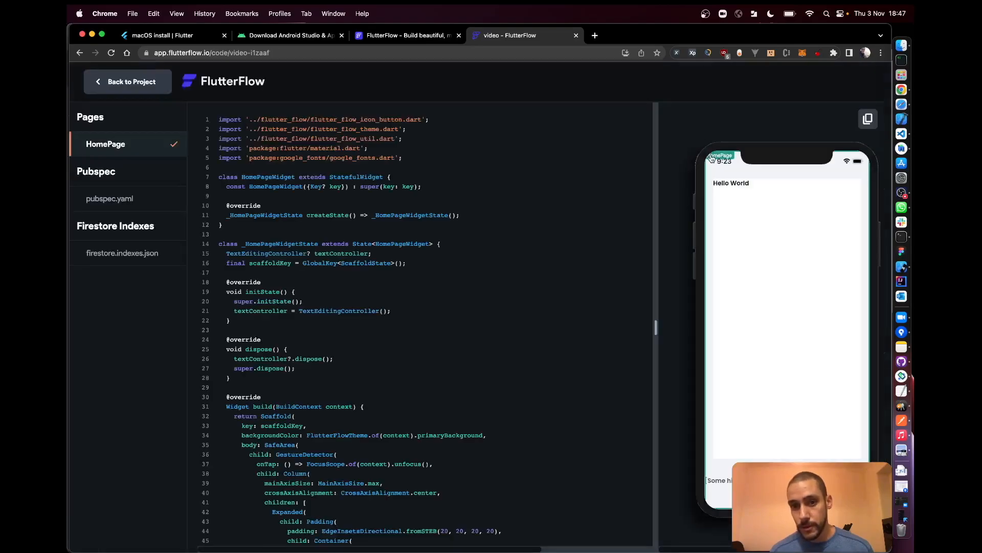
scroll(420, 356, "down", 10)
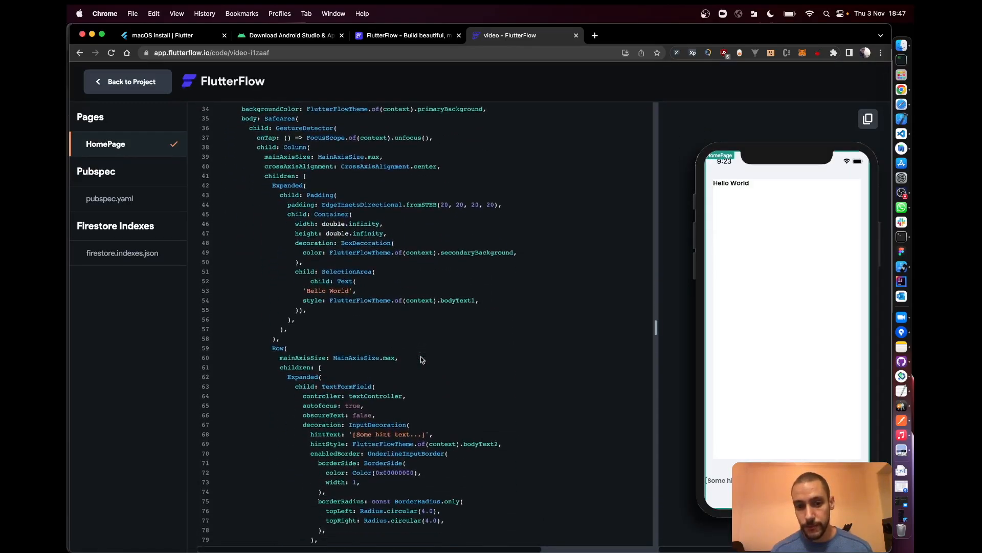
scroll(420, 359, "up", 10)
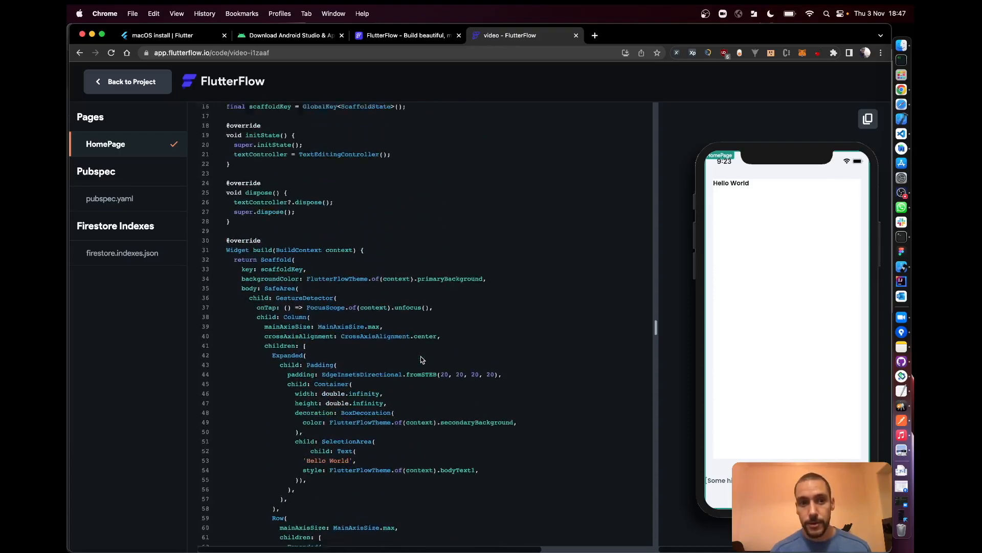
scroll(420, 360, "down", 20)
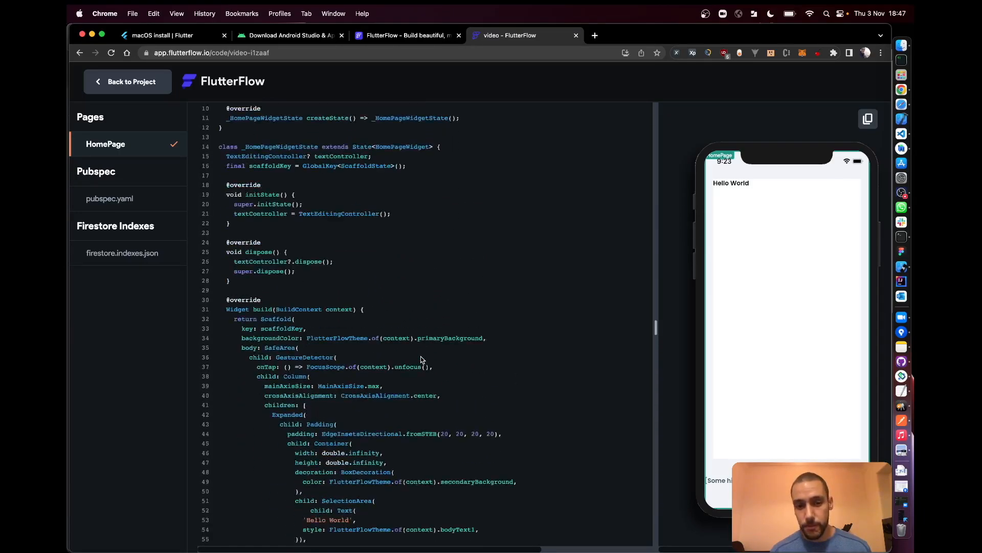
scroll(420, 359, "up", 20)
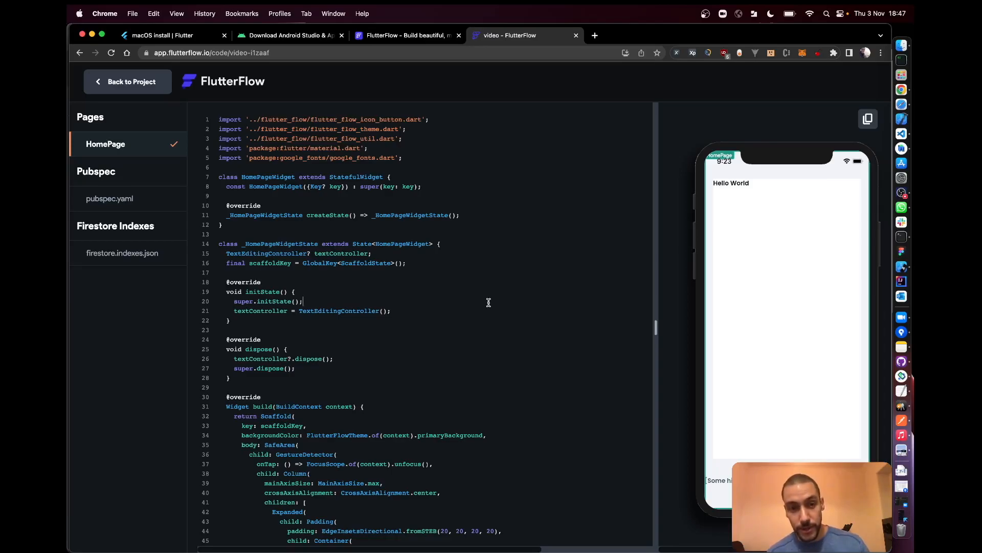
key("super+a")
key("super+c")
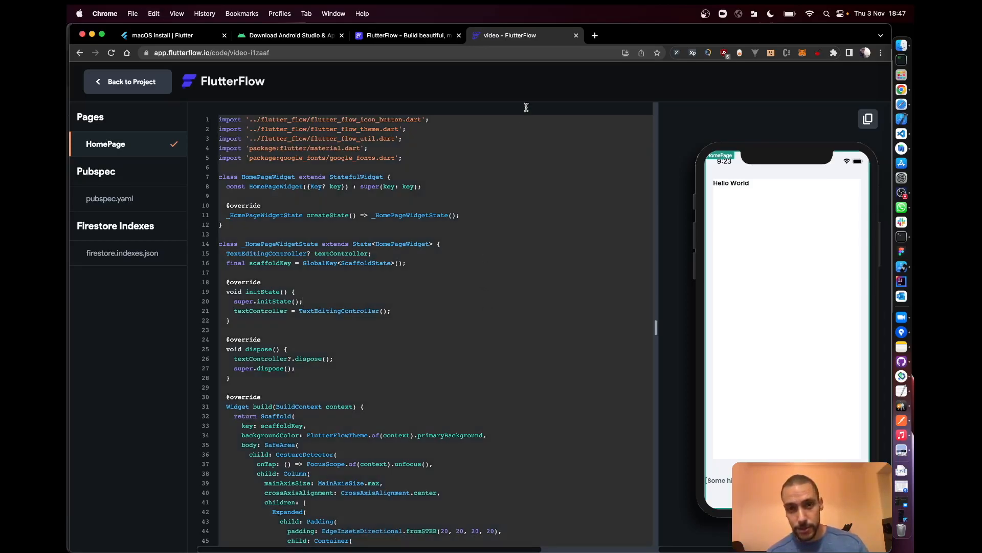
- Switch to DartPad in a new browser tab
left_click(595, 35)
type("dart")
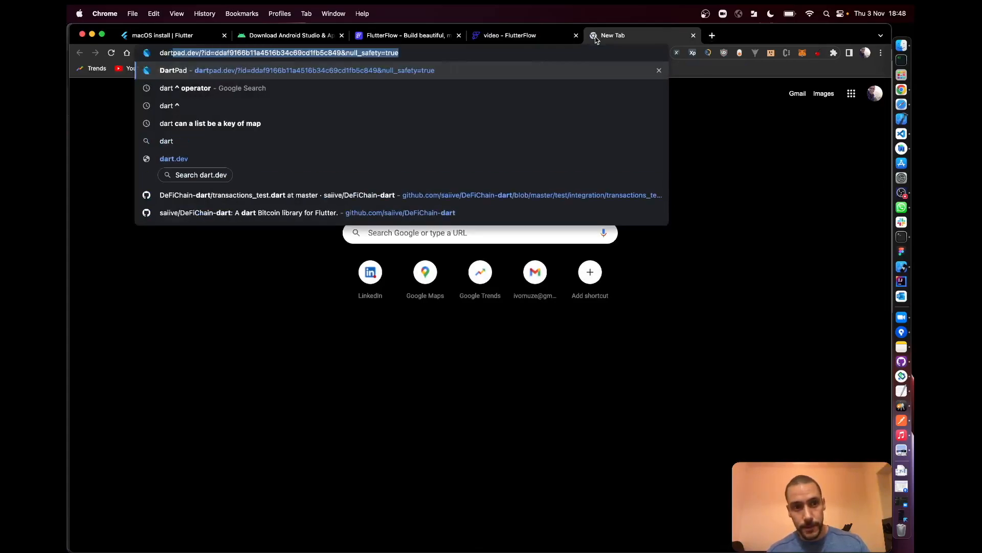
type("pad")
key("Return")
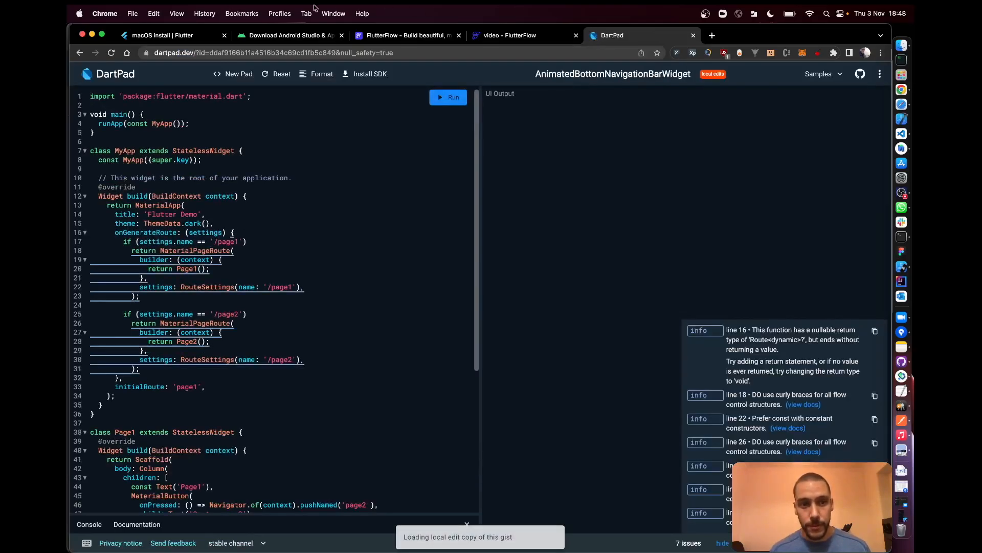
- Create a new Flutter pad and run its default sample code
left_click(237, 75)
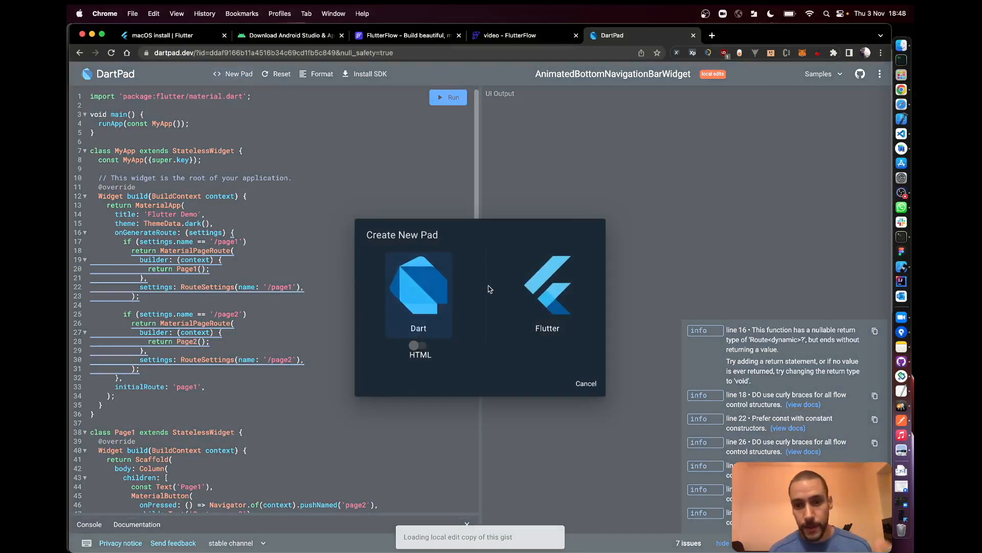
left_click(554, 296)
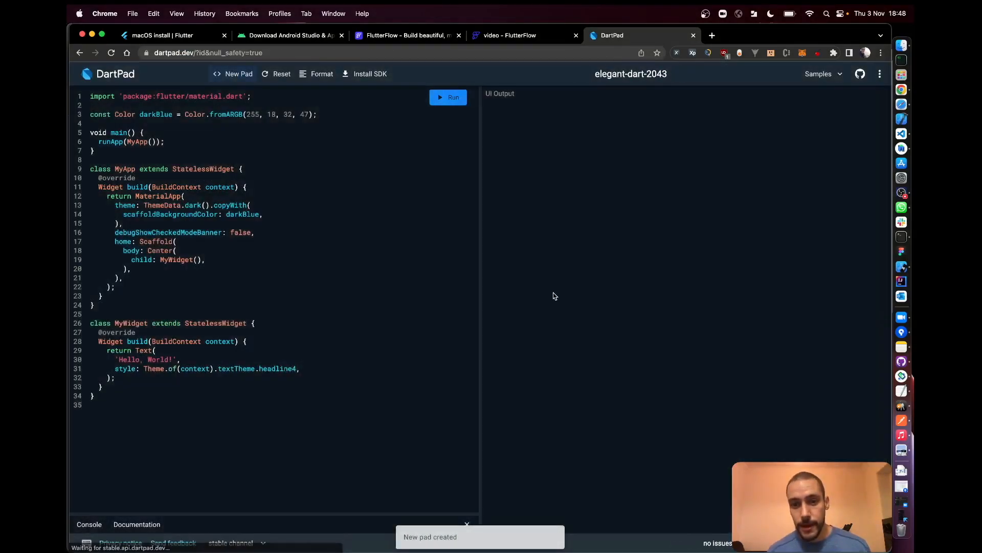
left_click(448, 97)
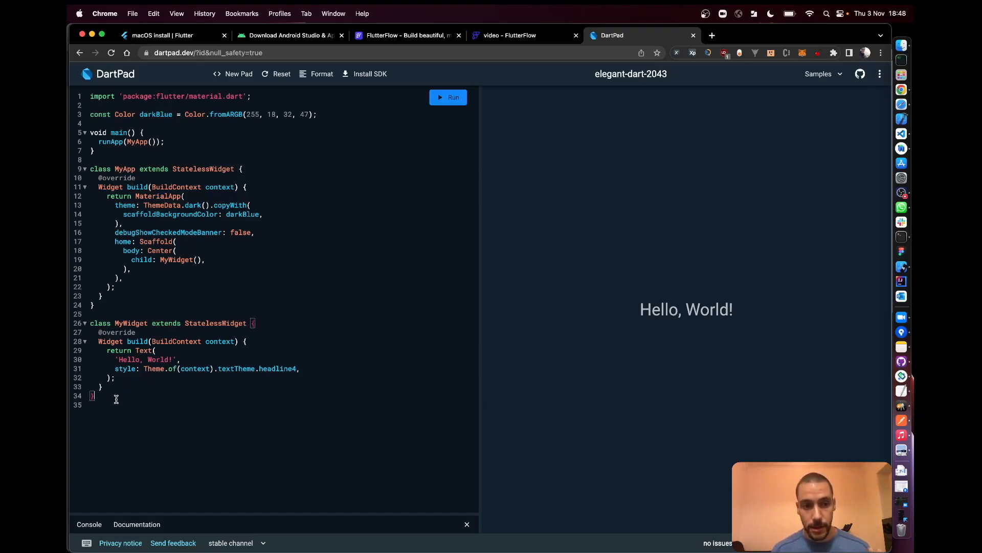
- Replace the darkBlue colour constant line with the copied HomePage code
left_click_drag(116, 395, 72, 325)
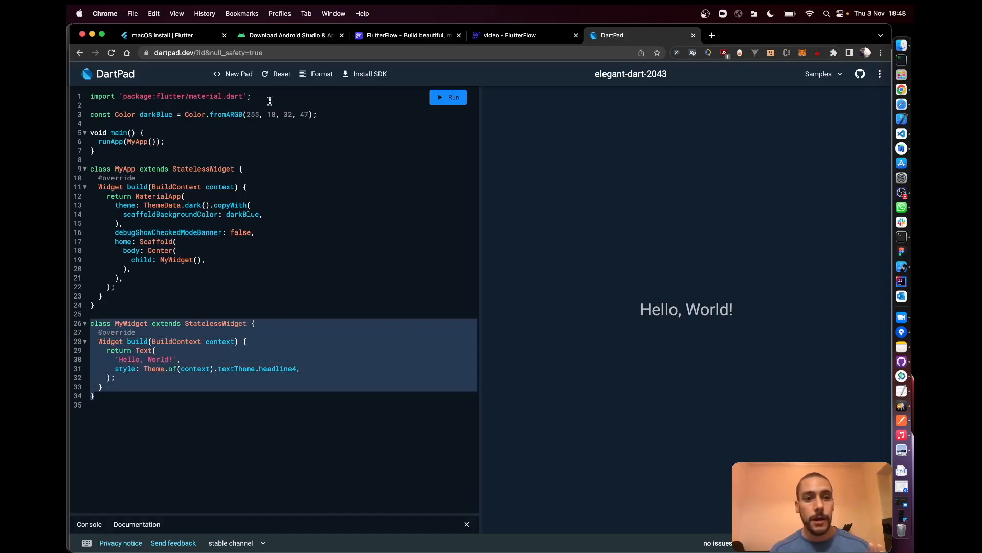
left_click_drag(318, 114, 67, 112)
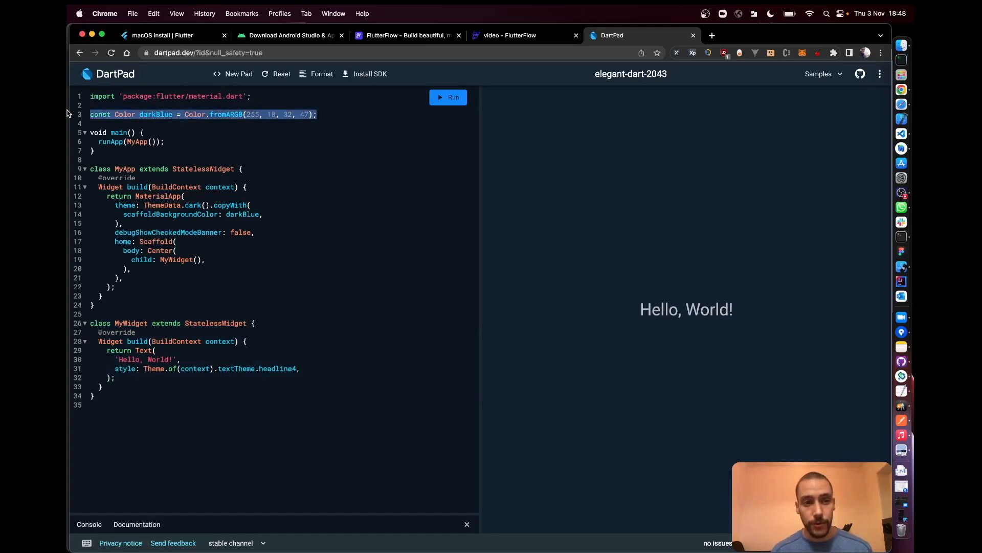
key("ctrl+a")
key("ctrl+v")
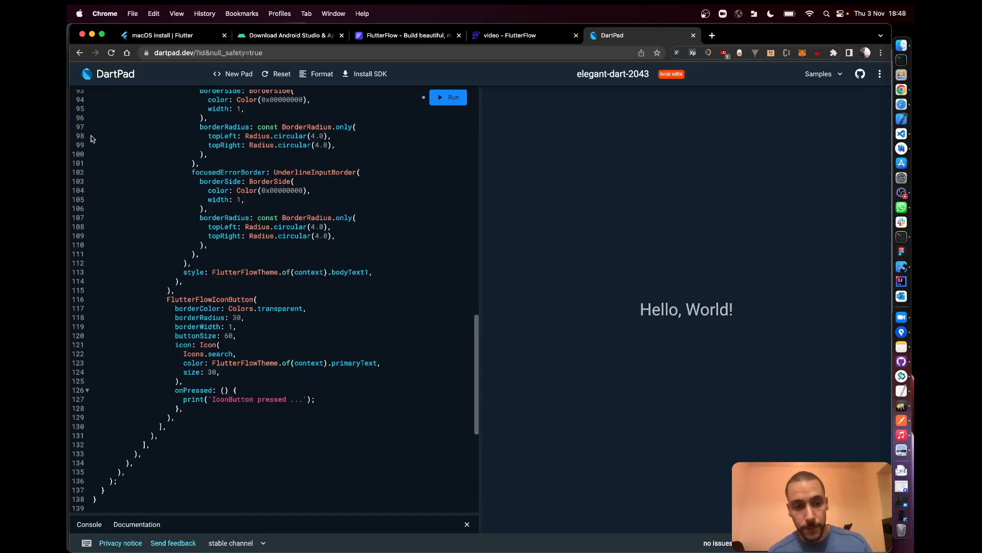
- Cut the pasted HomePageWidget and _HomePageWidgetState classes from above main(), keeping the pasted imports
scroll(115, 159, "up", 15)
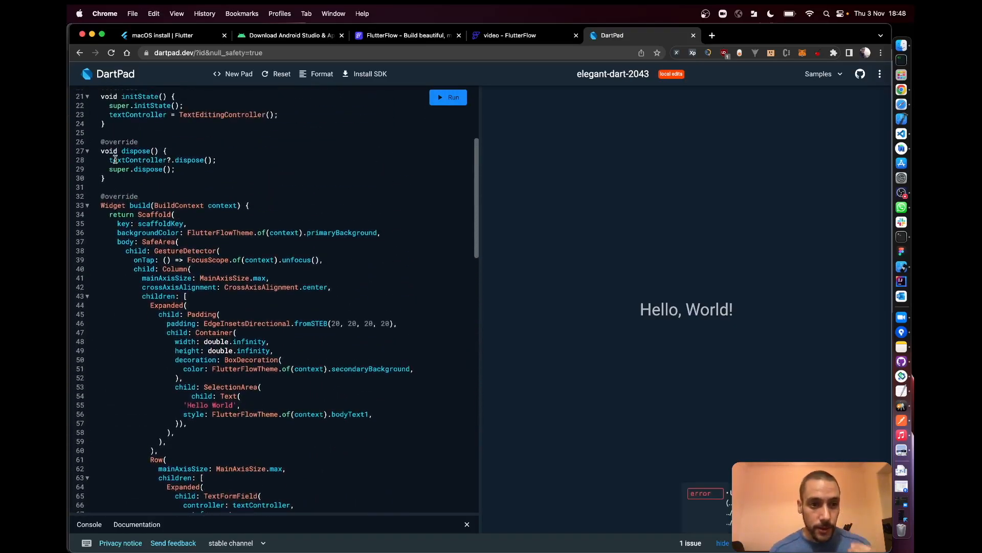
scroll(113, 185, "up", 4)
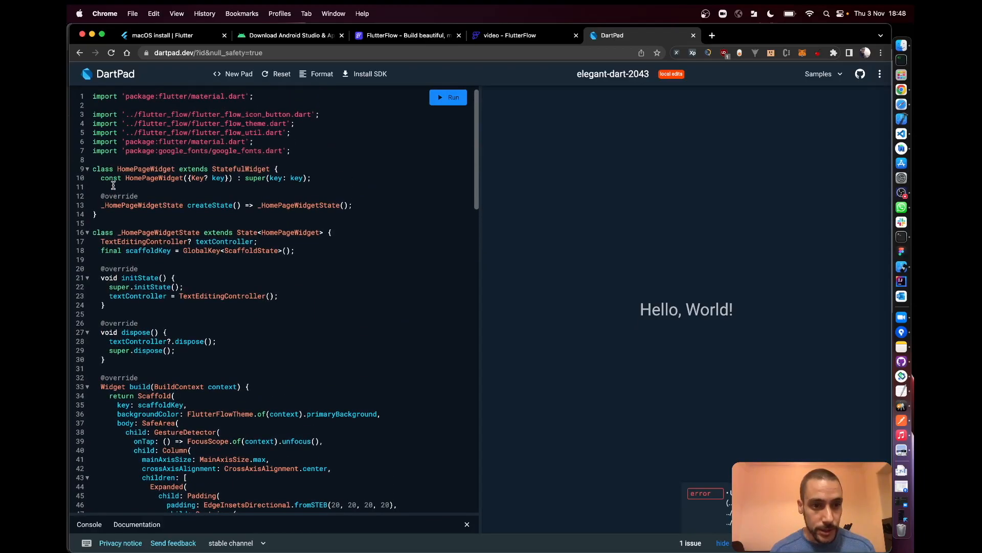
left_click(92, 169, "shift")
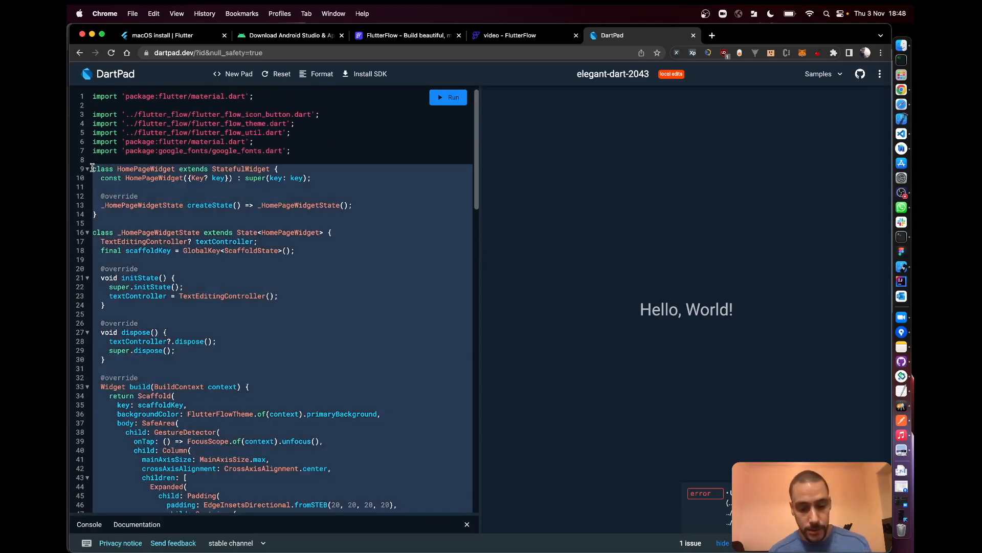
key("BackSpace")
key("BackSpace")
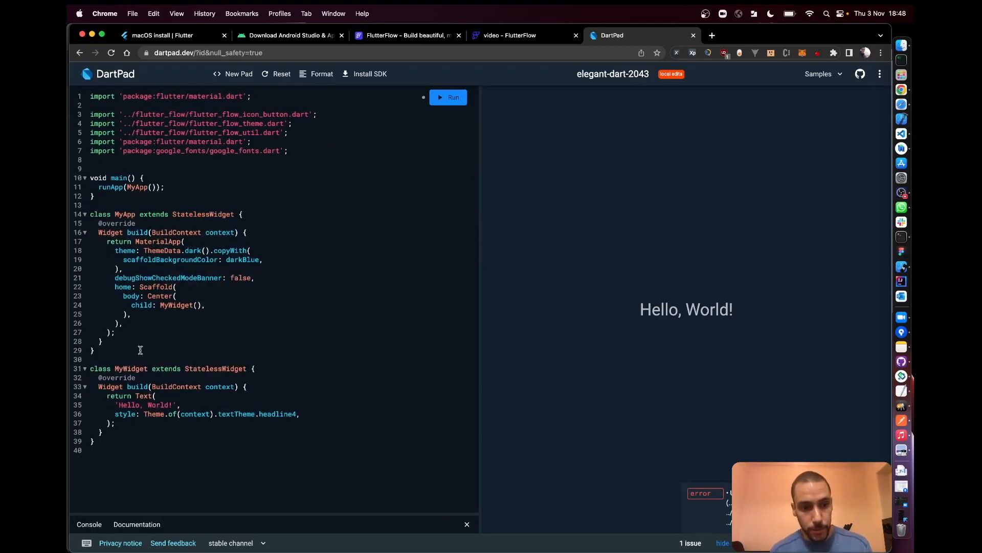
- Replace the MyWidget class at the end of the code with the cut HomePageWidget and _HomePageWidgetState classes
left_click_drag(96, 441, 68, 368)
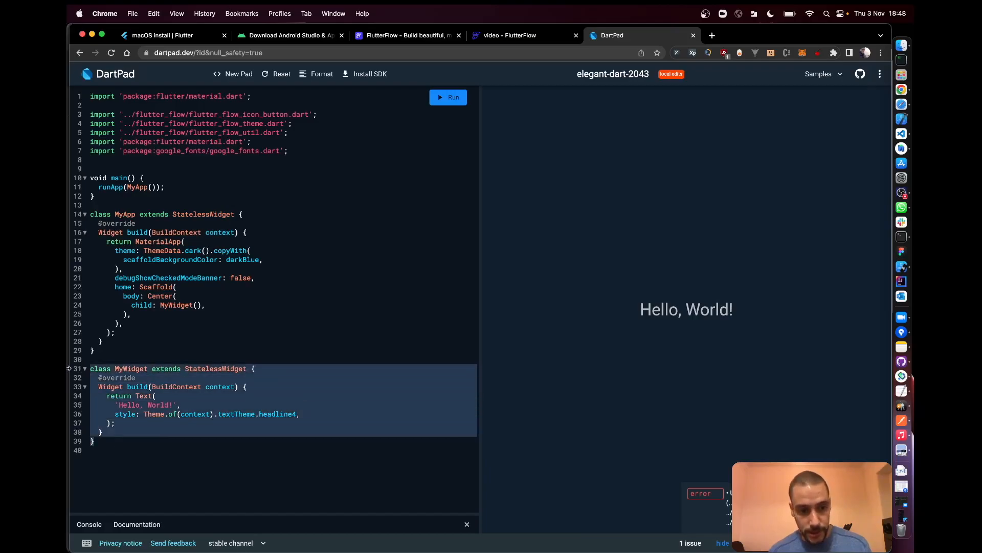
key("Return")
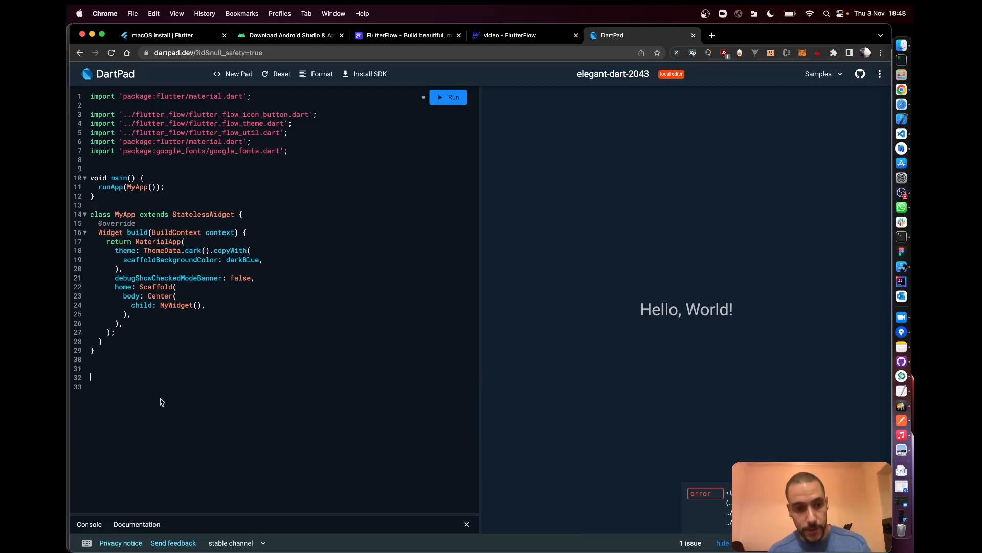
key("super+v")
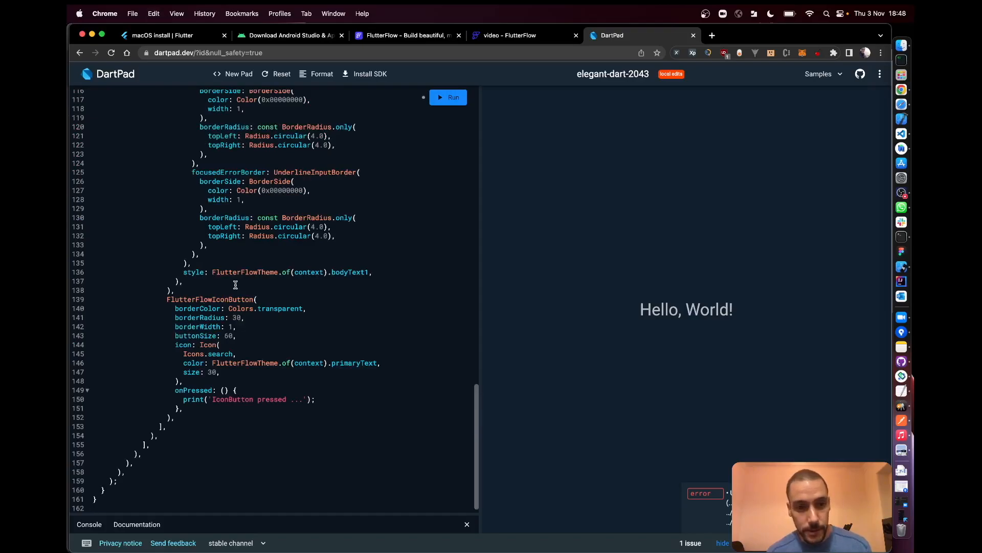
- Delete the google_fonts import and the three flutter_flow imports for icon button, theme and util
scroll(235, 284, "up", 15)
scroll(236, 284, "down", 2)
scroll(236, 284, "up", 8)
scroll(236, 284, "up", 2)
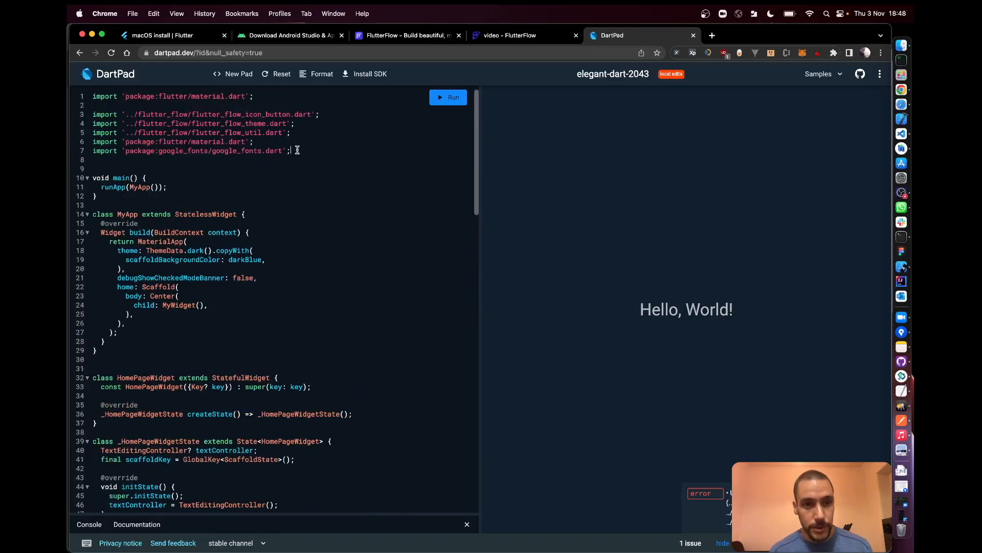
left_click_drag(292, 150, 297, 146)
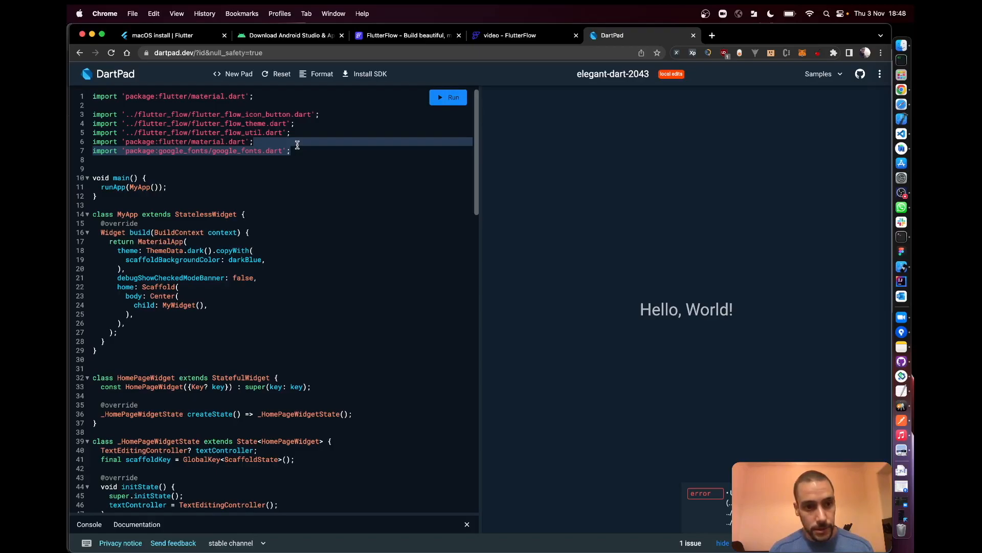
key("BackSpace")
left_click_drag(291, 134, 67, 116)
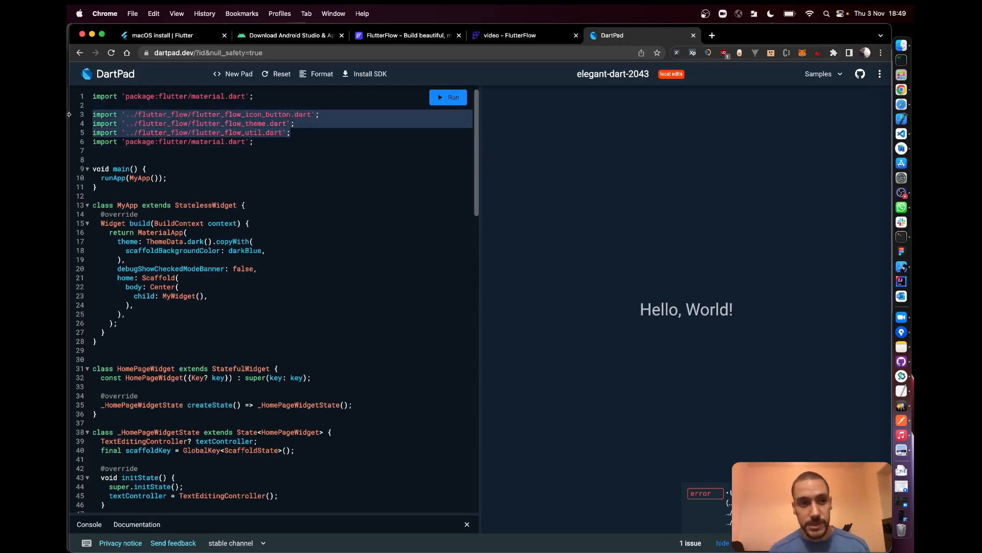
key("BackSpace")
key("BackSpace")
key("BackSpace")
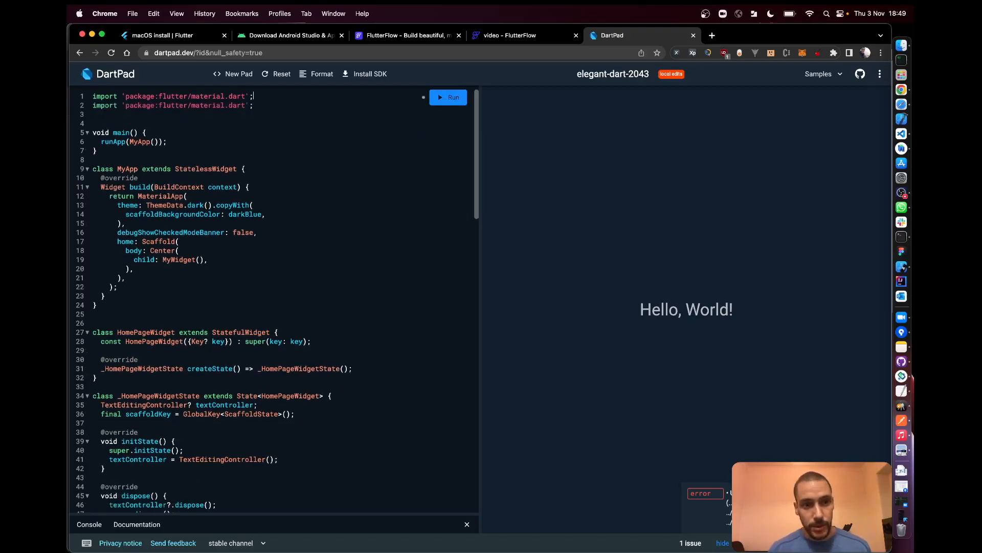
- Delete the duplicate flutter/material.dart import line so that only one is kept above main()
key("BackSpace")
key("BackSpace")
key("BackSpace")
key("BackSpace")
key("BackSpace")
key("BackSpace")
key("BackSpace")
key("BackSpace")
key("BackSpace")
key("BackSpace")
key("BackSpace")
key("BackSpace")
key("BackSpace")
key("BackSpace")
key("BackSpace")
key("BackSpace")
key("BackSpace")
key("BackSpace")
key("BackSpace")
key("BackSpace")
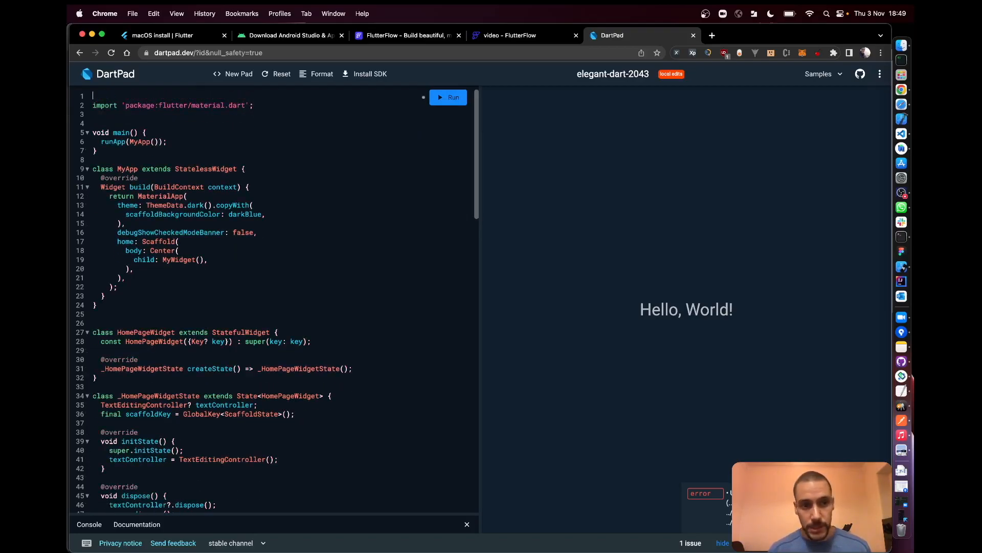
key("BackSpace")
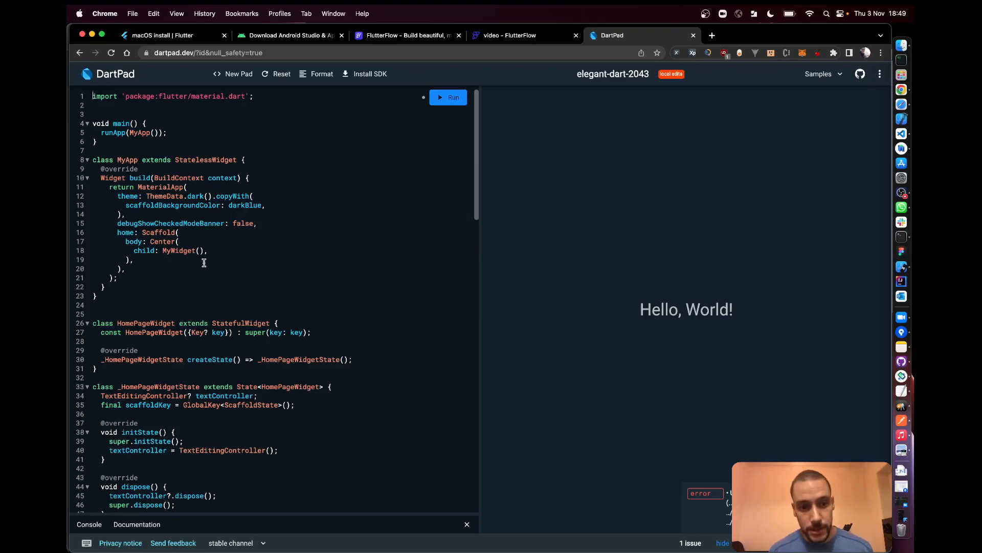
- Set the Scaffold's backgroundColor in _HomePageWidgetState to Theme.of(context).backgroundColor
scroll(234, 263, "down", 5)
scroll(252, 342, "down", 4)
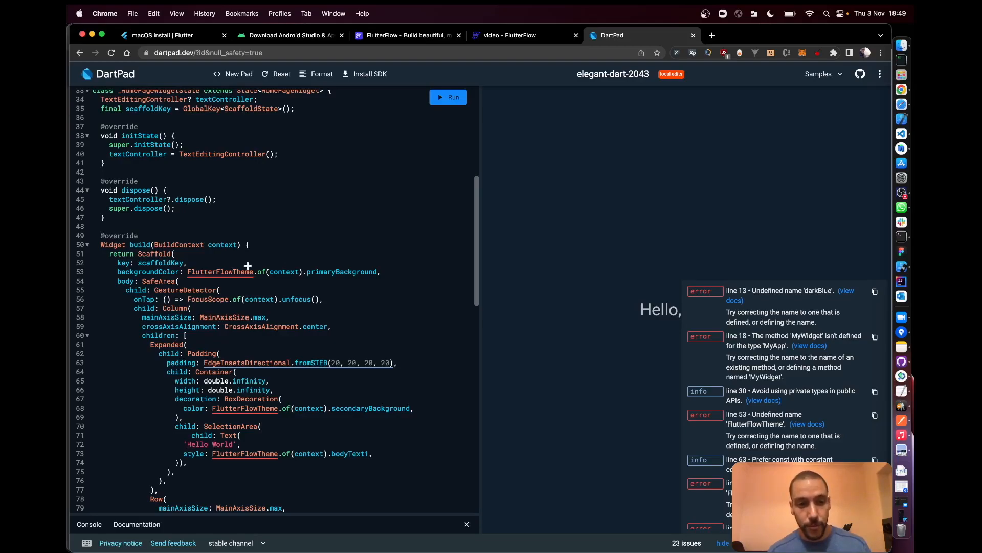
left_click_drag(233, 272, 187, 272)
key("BackSpace")
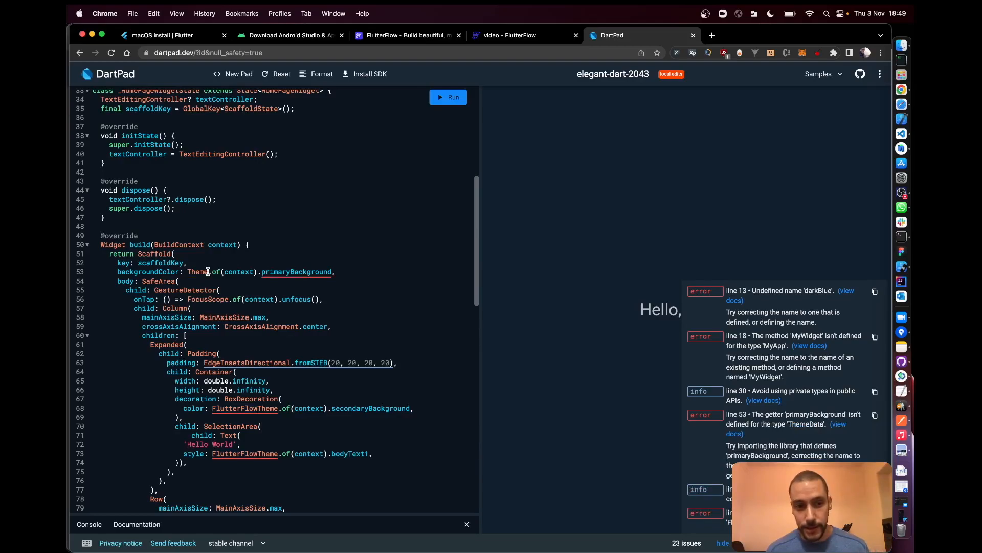
left_click(306, 276)
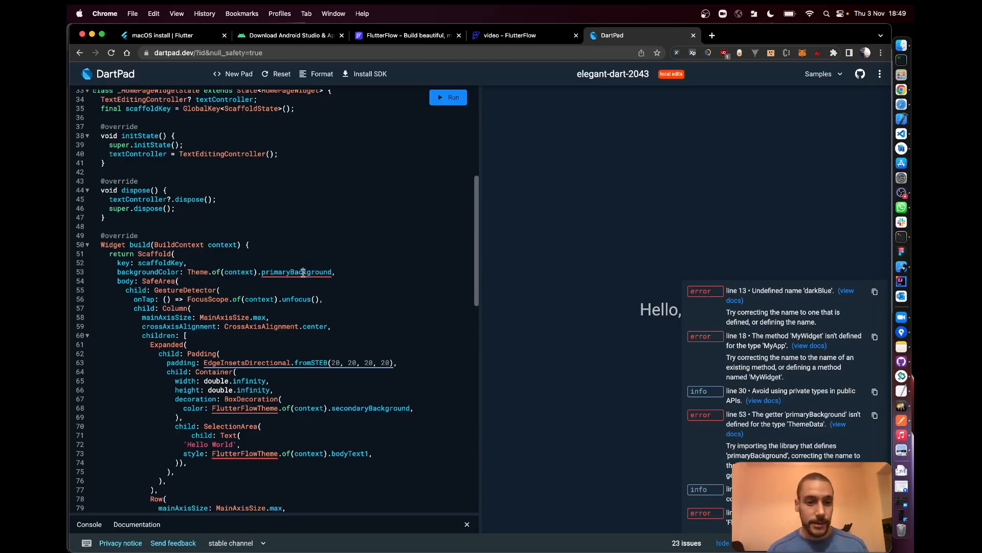
double_click(303, 272)
key("BackSpace")
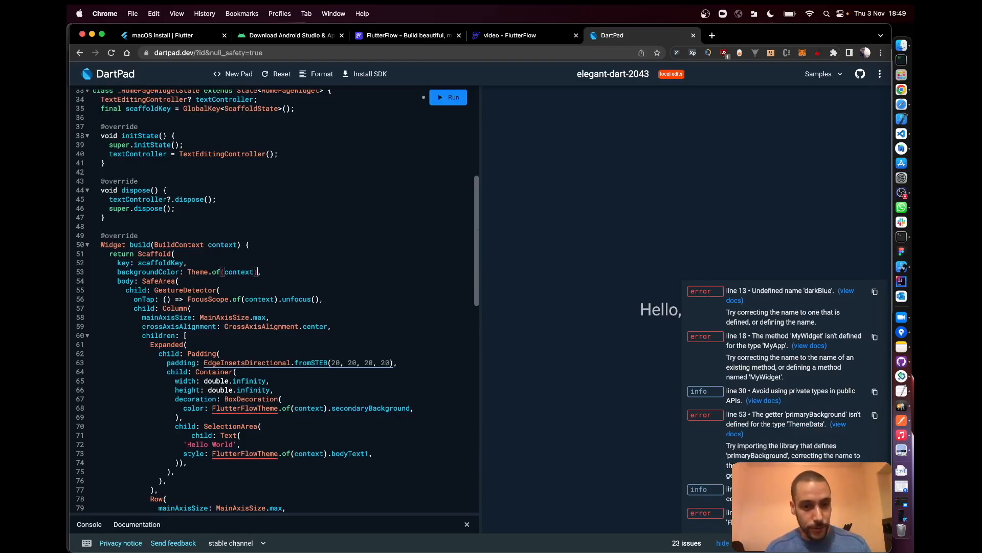
key("ctrl+space")
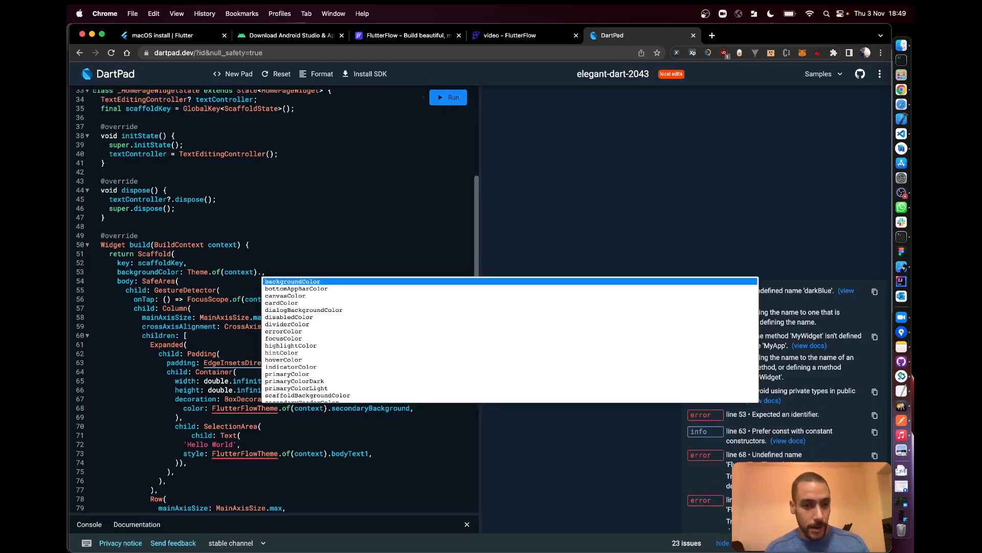
key("Return")
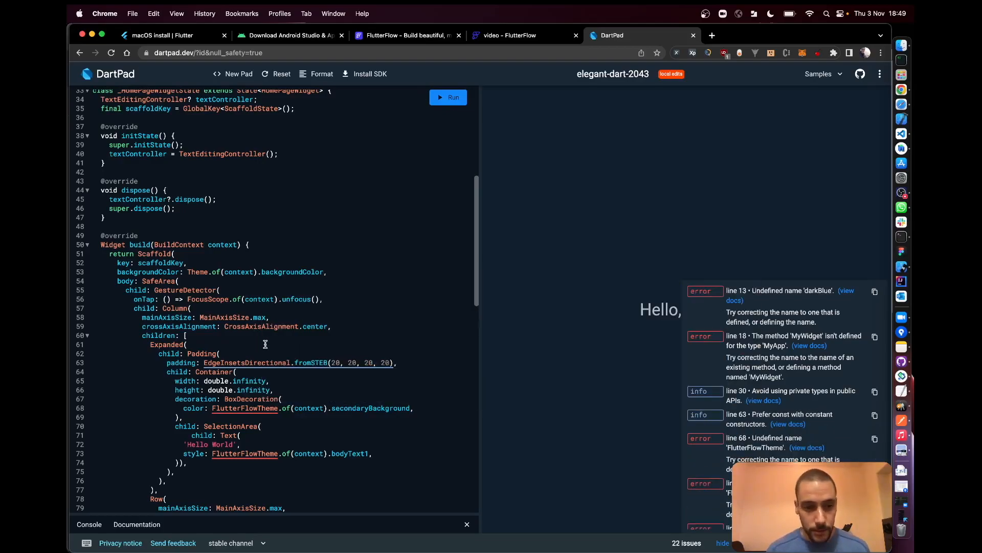
- Set the color in the Container's BoxDecoration to Theme.of(context).canvasColor
scroll(264, 342, "down", 5)
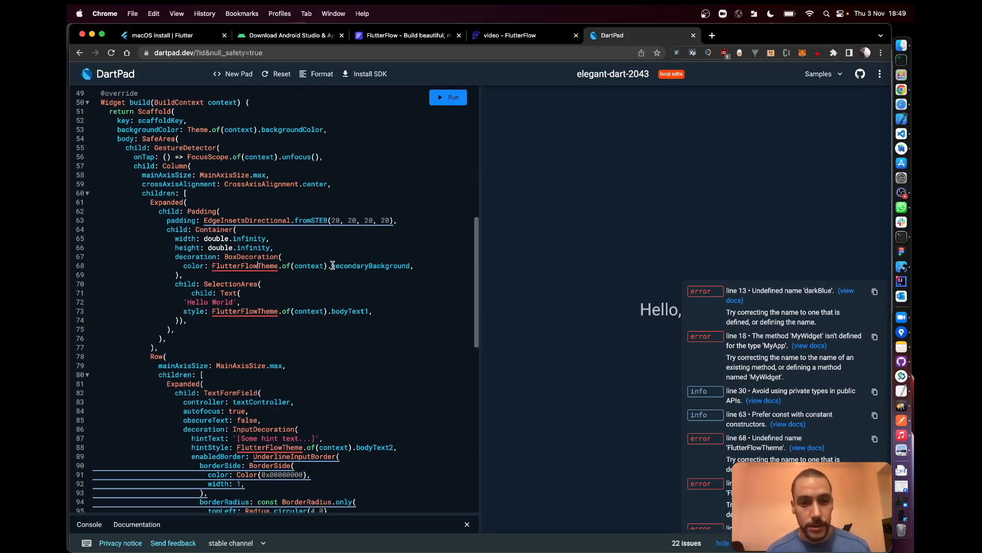
scroll(332, 266, "up", 3)
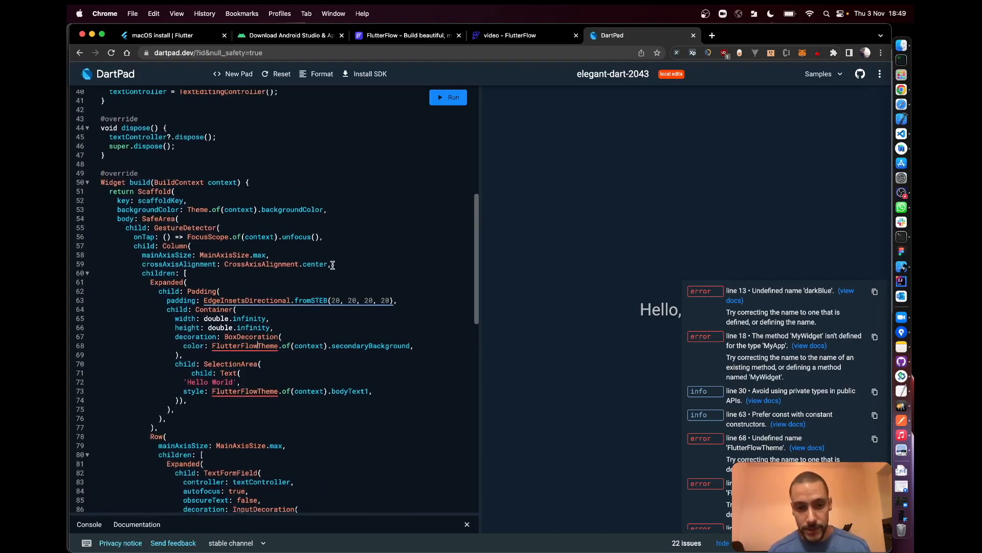
left_click_drag(212, 346, 258, 345)
key("BackSpace")
key("alt+Right")
key("alt+Right")
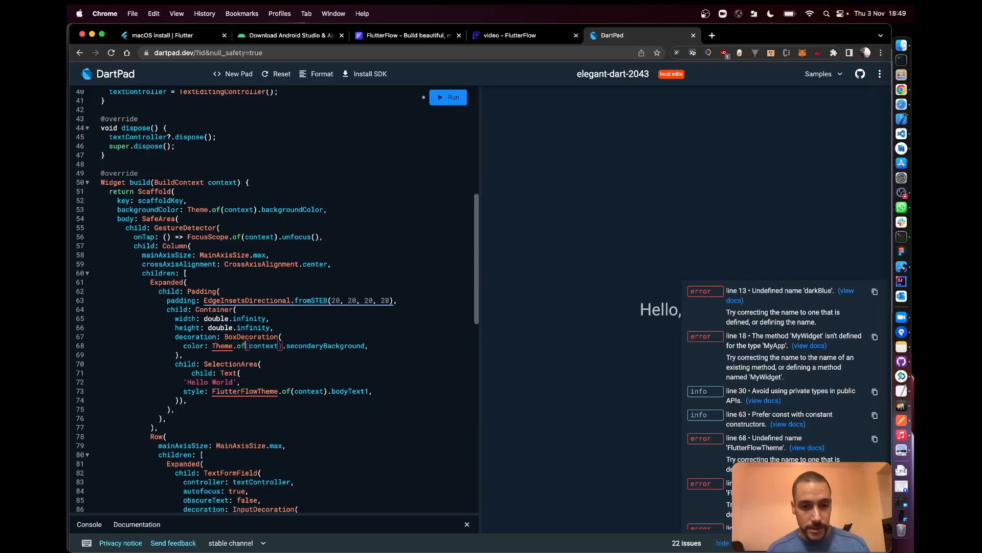
key("alt+Right")
key("alt+shift+Left")
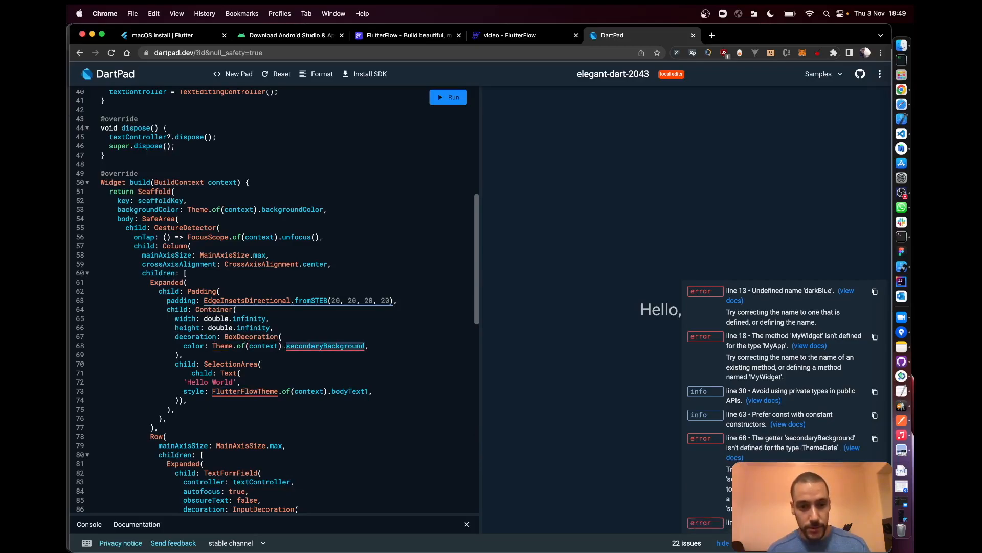
type("c")
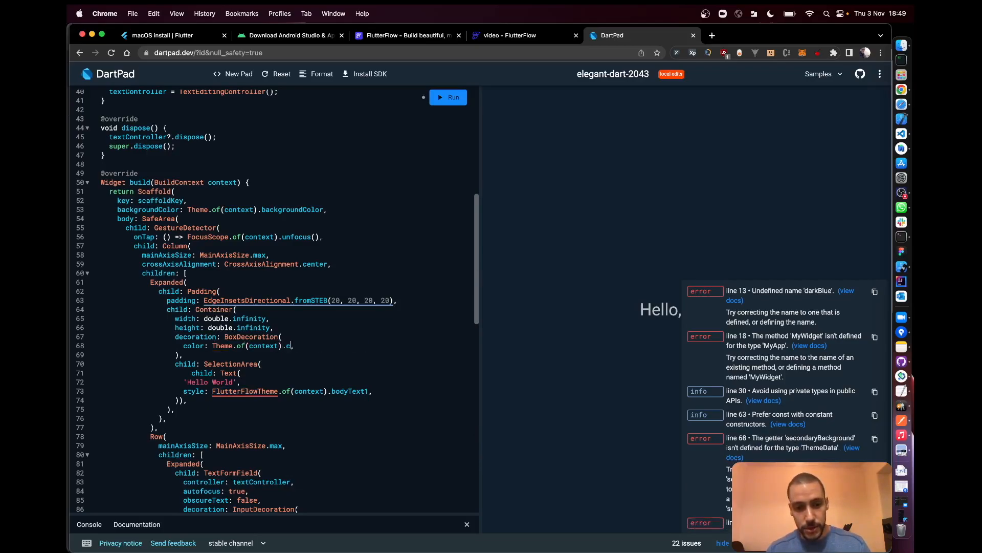
key("ctrl+space")
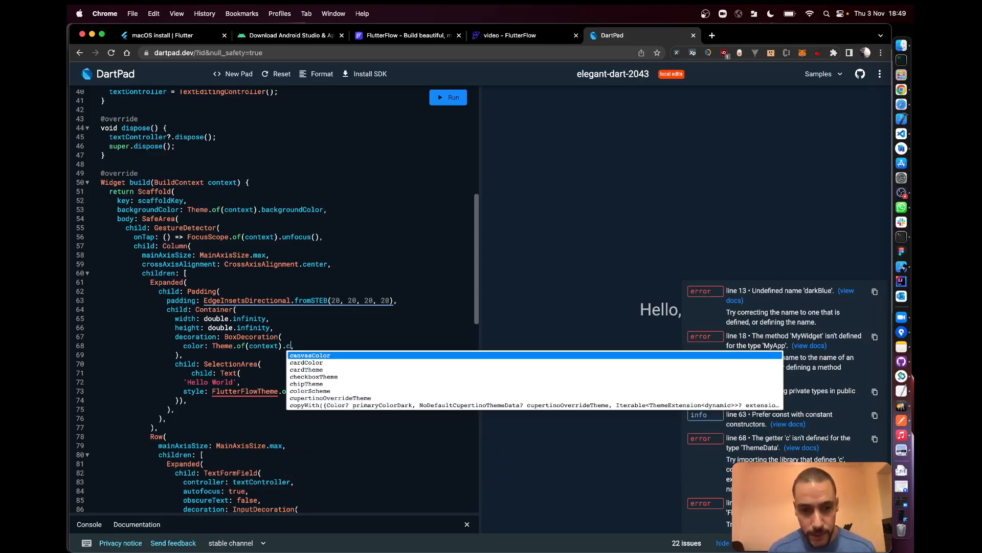
key("Down")
key("Down")
key("Down")
key("Down")
key("Down")
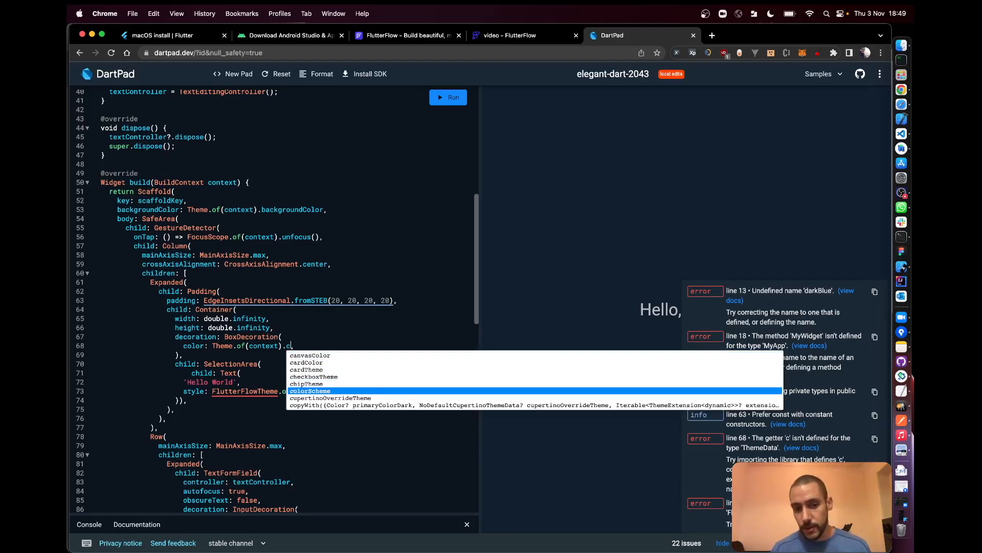
key("Up")
key("Up")
key("Up")
key("Up")
key("Up")
key("Return")
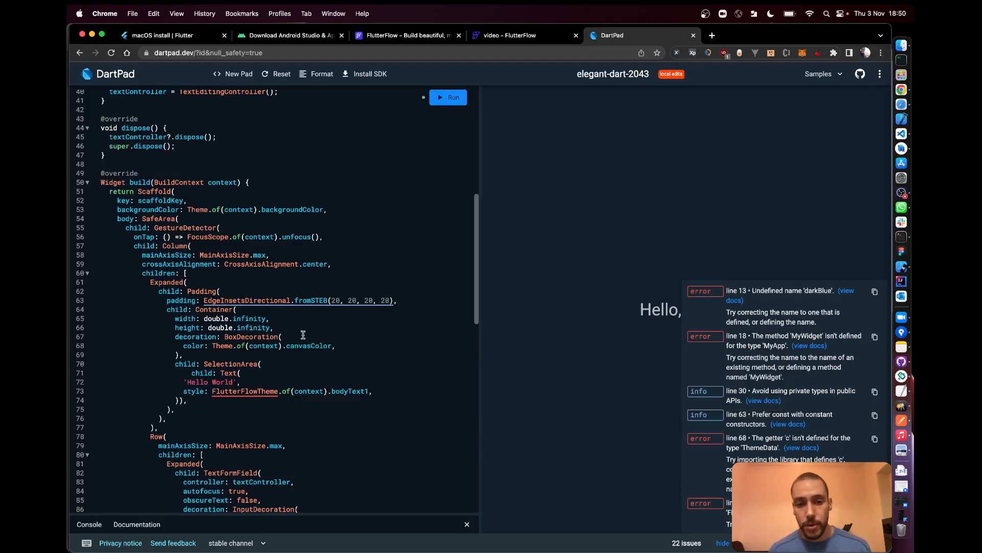
- Remove the hintStyle line from the TextFormField's InputDecoration
scroll(315, 332, "down", 5)
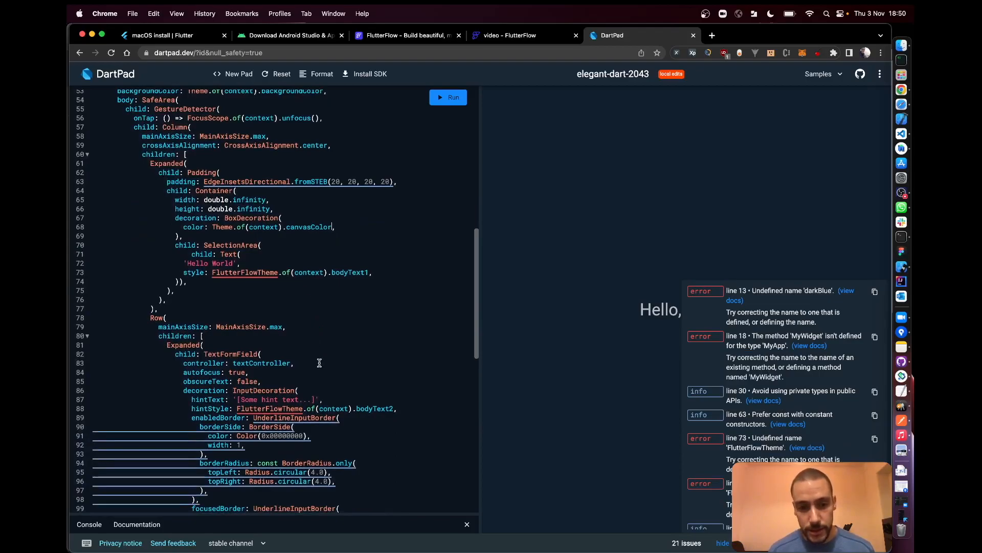
scroll(315, 379, "down", 3)
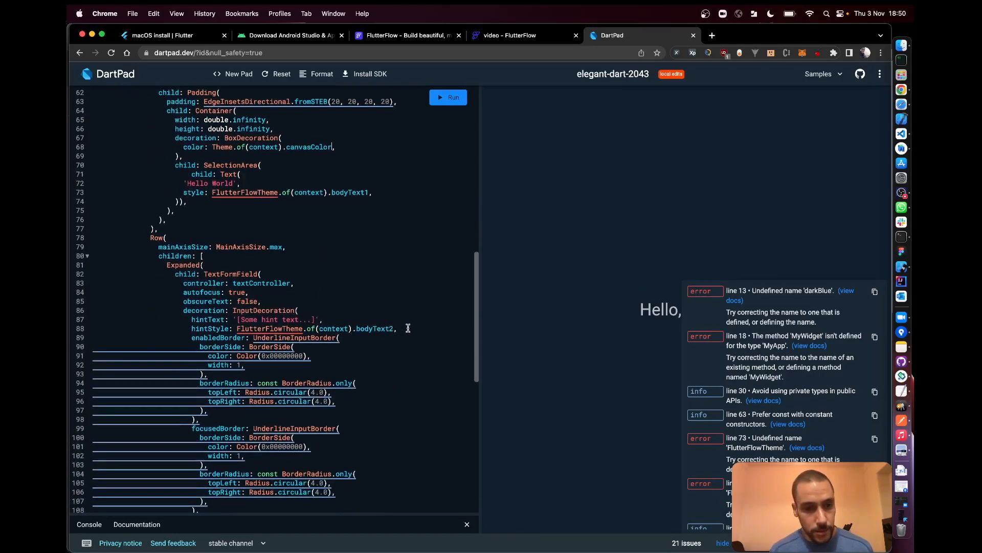
left_click_drag(408, 328, 408, 320)
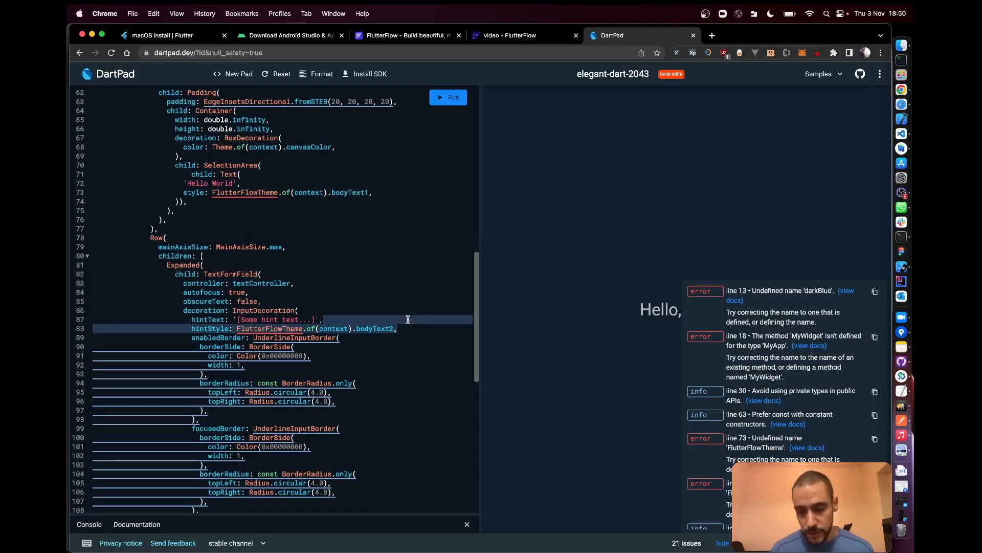
key("BackSpace")
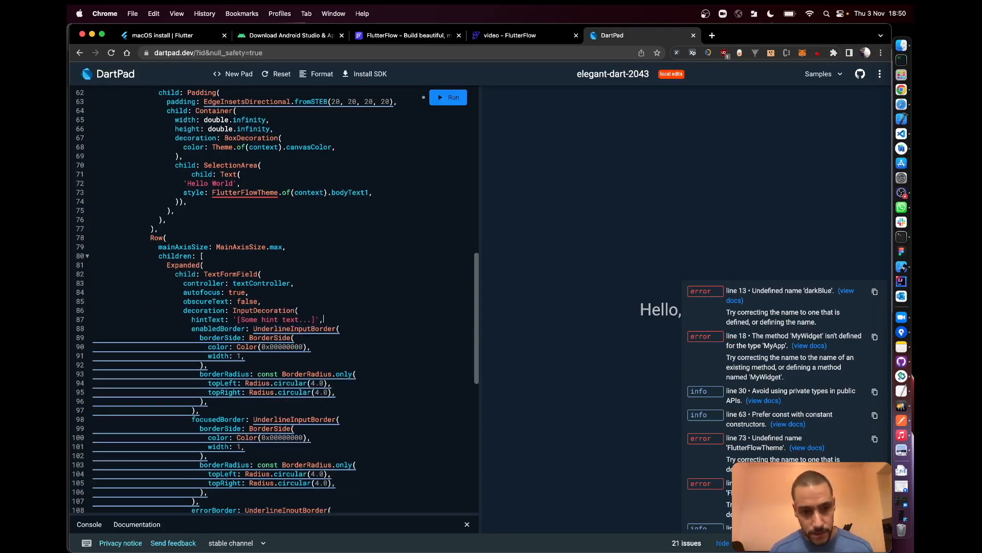
- Examine the enabled, focused, error and focused-error border definitions in the TextFormField's InputDecoration
scroll(300, 366, "down", 5)
scroll(300, 367, "down", 6)
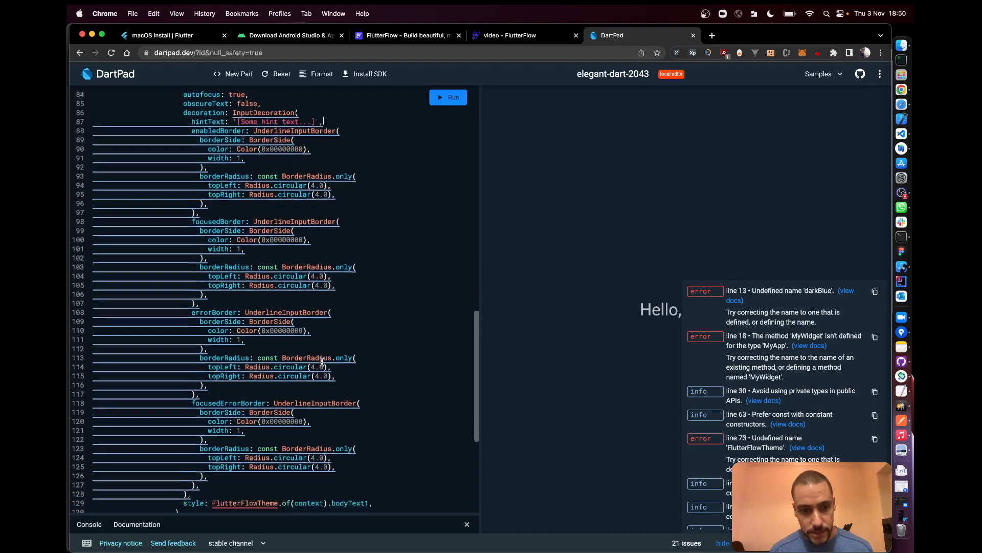
scroll(322, 361, "up", 7)
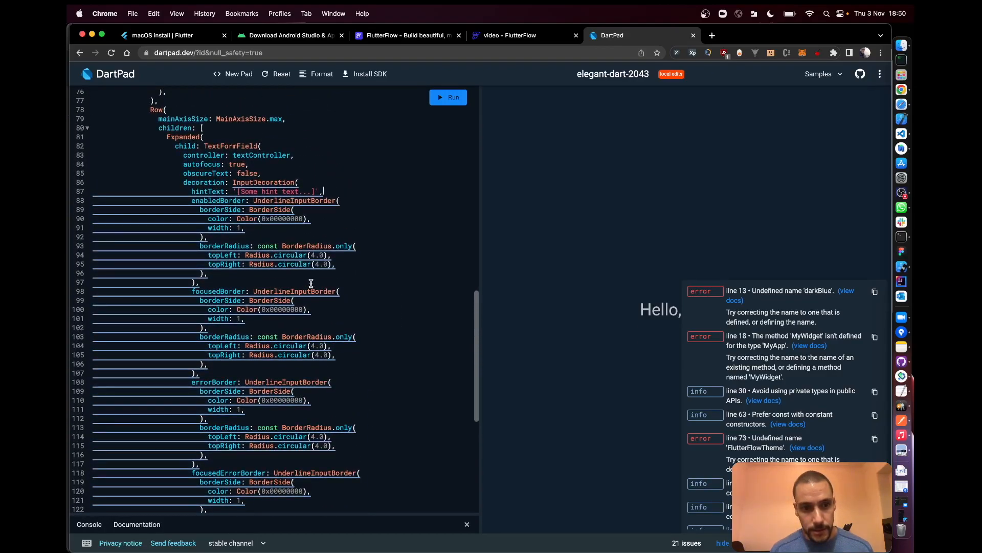
left_click(216, 210)
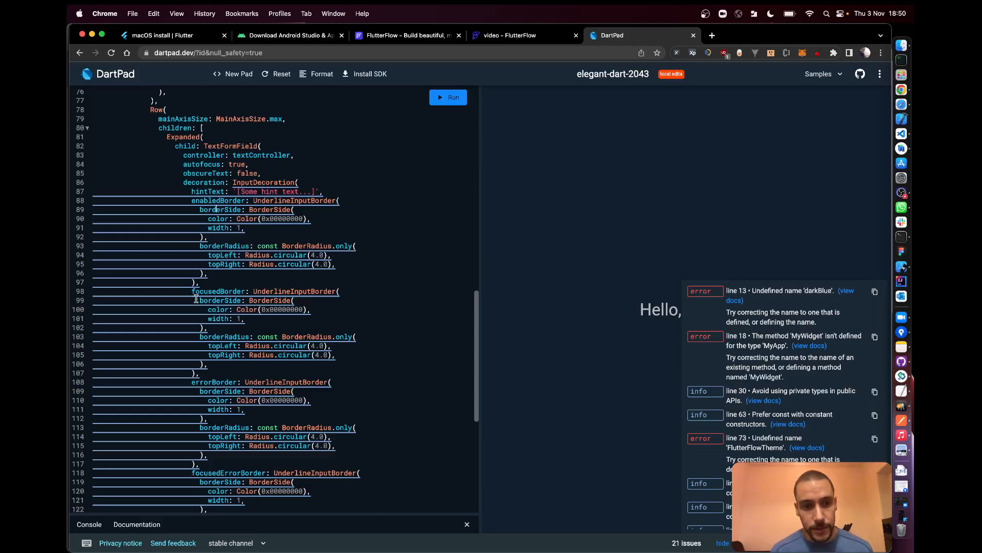
scroll(237, 346, "down", 2)
scroll(238, 347, "down", 2)
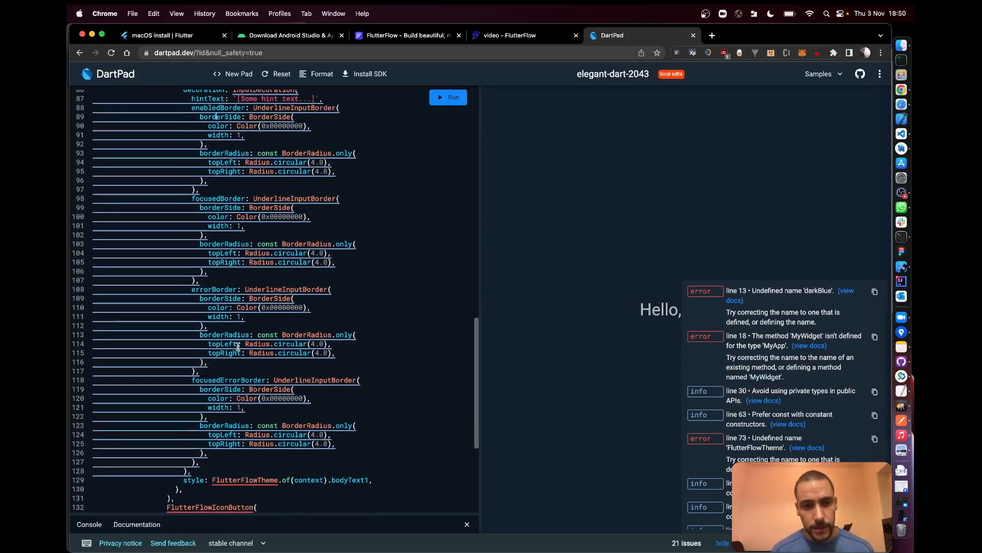
scroll(238, 347, "up", 2)
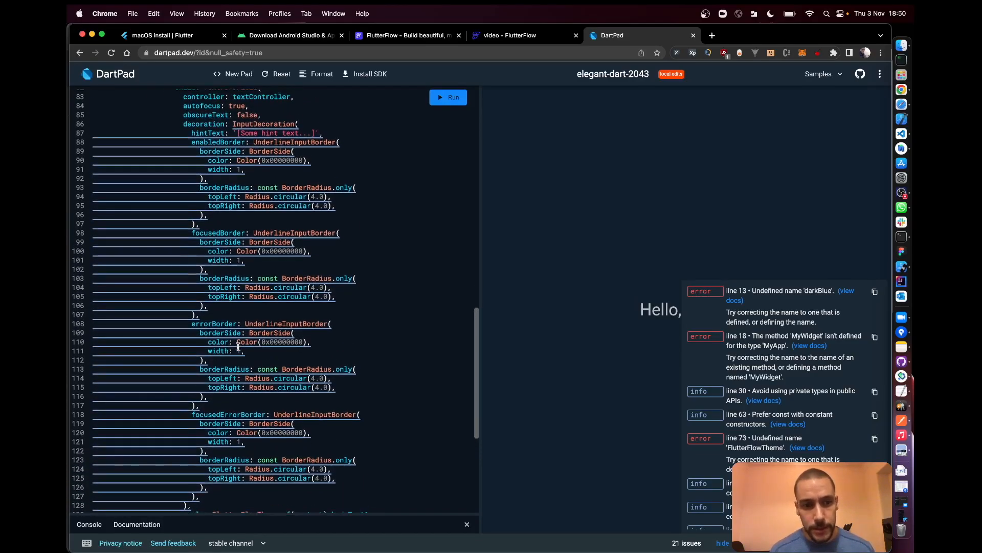
left_click(349, 144)
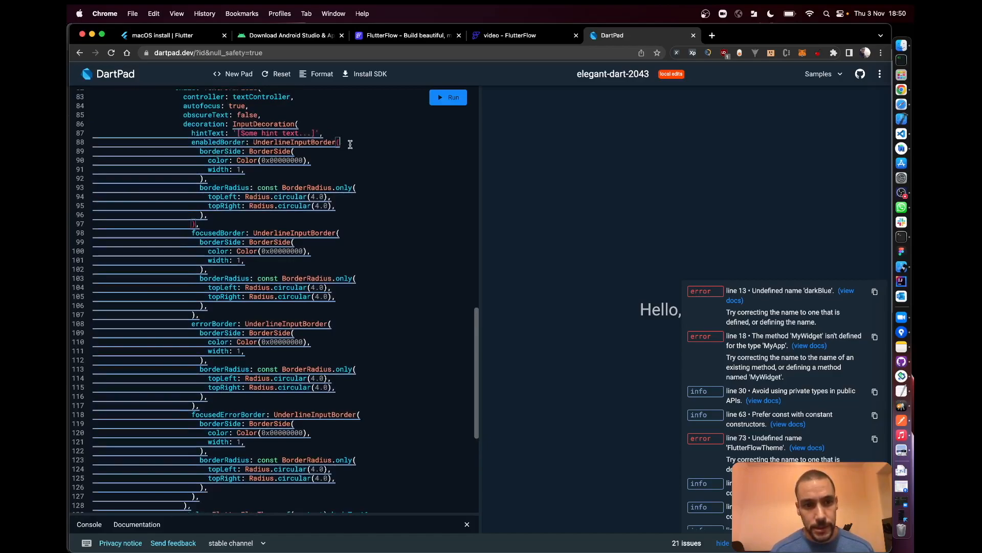
left_click(209, 322)
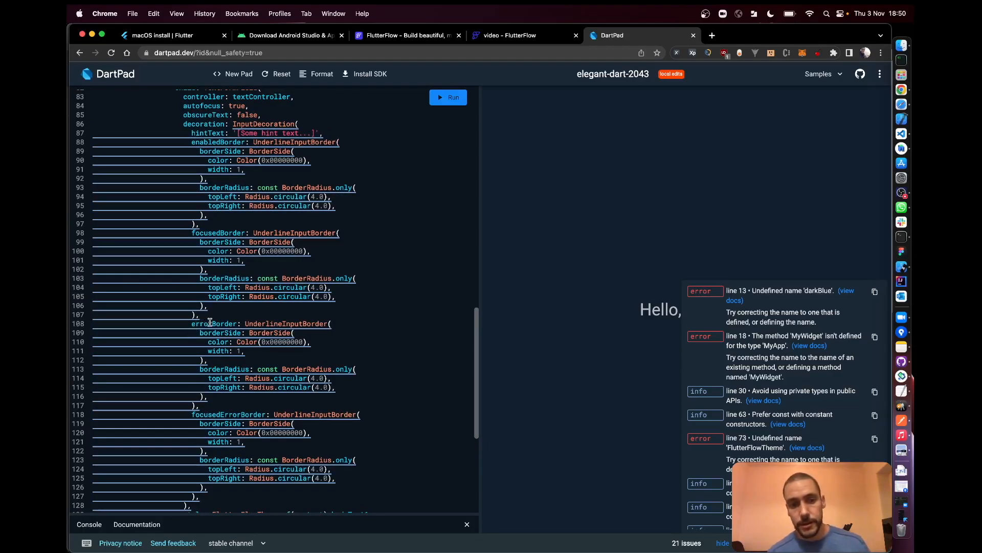
double_click(227, 234)
scroll(227, 235, "down", 1)
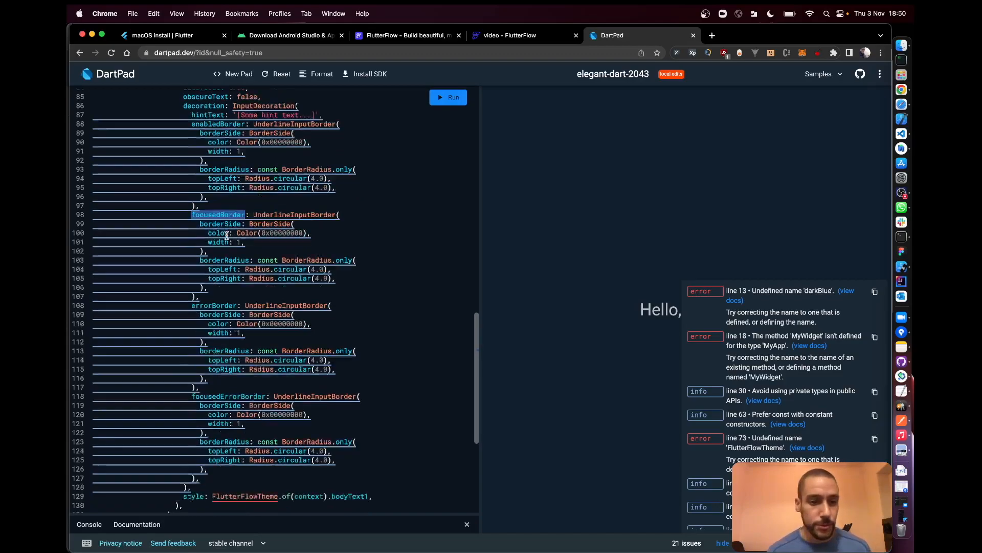
- Remove the TextFormField's style line that uses FlutterFlowTheme, and rename the FlutterFlowIconButton below it to IconButton
scroll(226, 235, "down", 5)
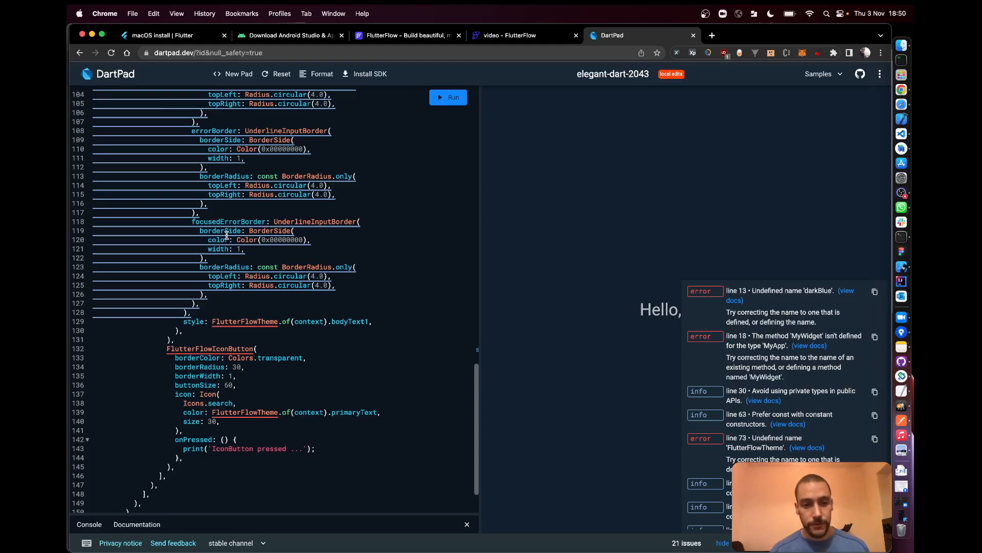
left_click(387, 321)
left_click_drag(387, 321, 388, 315)
key("BackSpace")
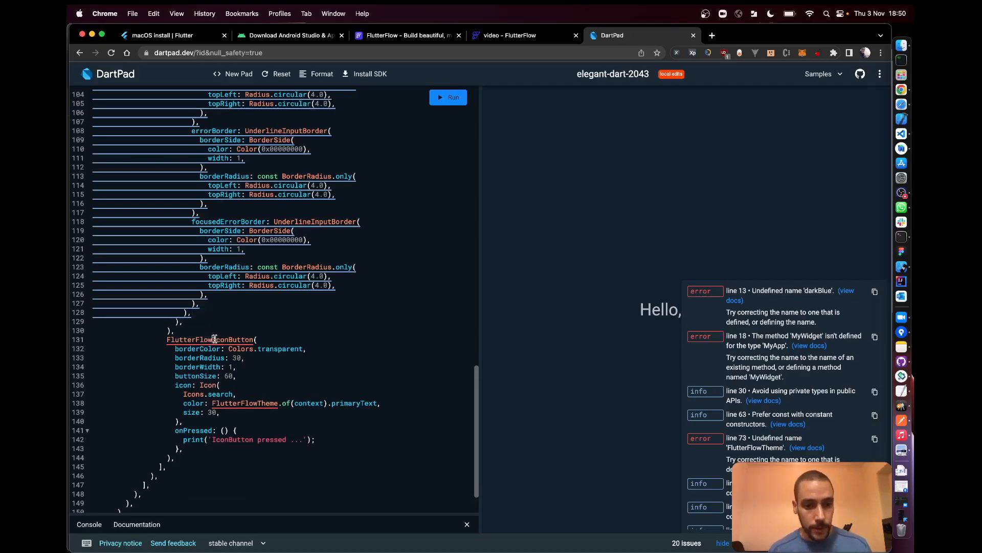
left_click_drag(212, 339, 167, 339)
key("BackSpace")
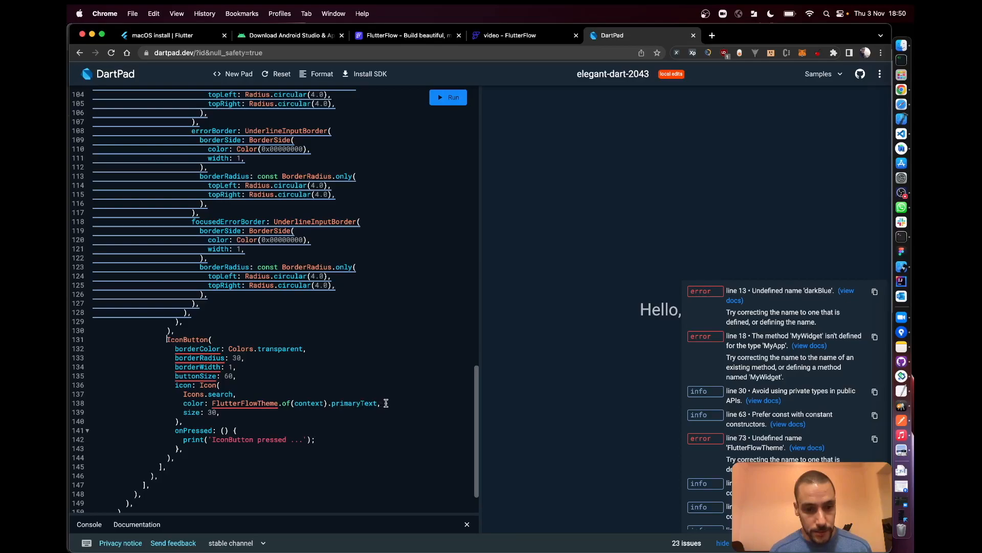
- Remove the color line from the search Icon and the borderColor, borderRadius, borderWidth and buttonSize lines from the IconButton
left_click_drag(386, 401, 387, 393)
key("BackSpace")
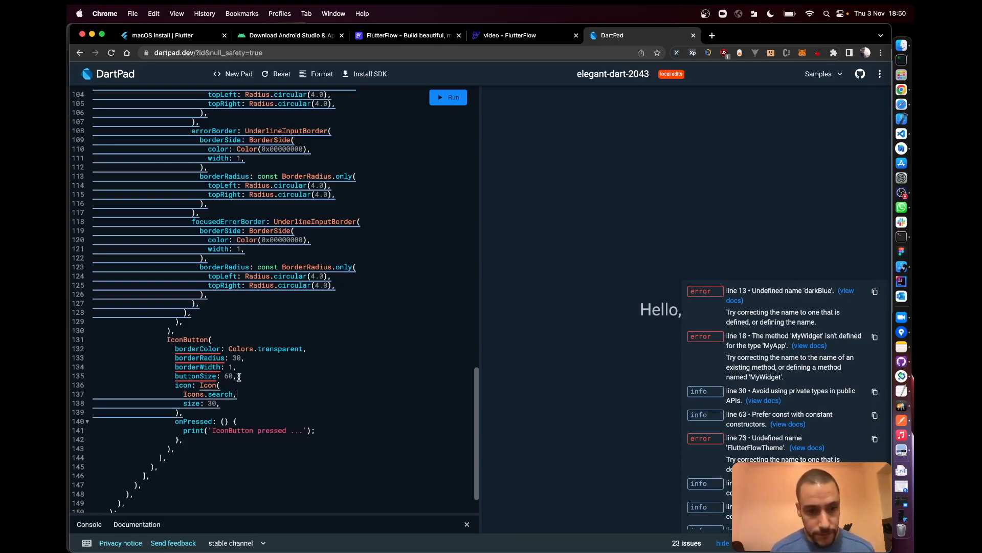
left_click_drag(237, 376, 242, 342)
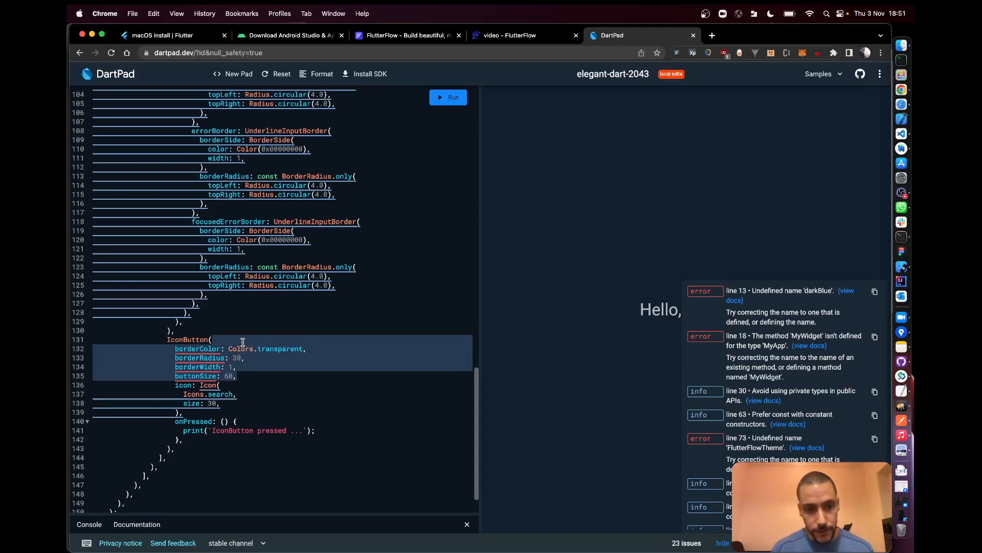
key("BackSpace")
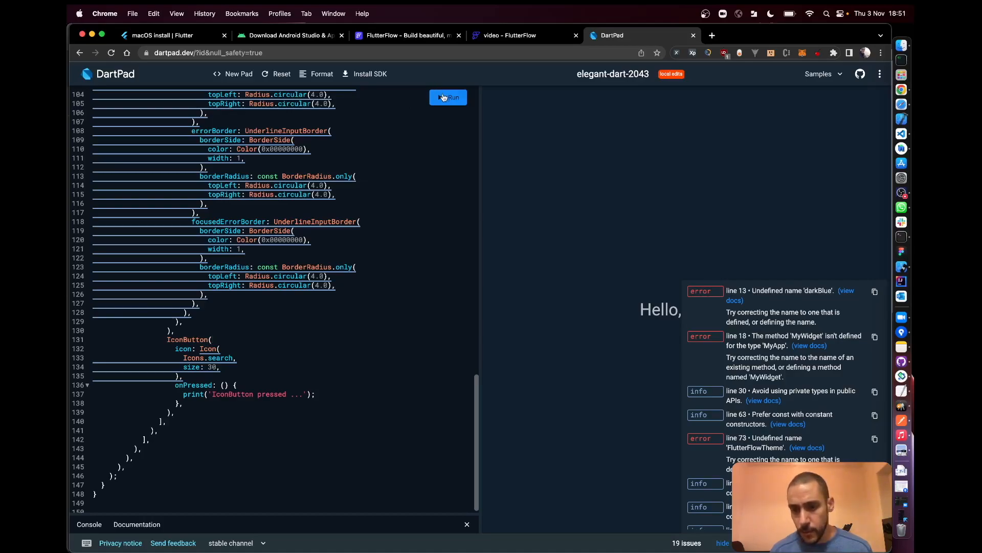
- Run the pad and look through the code for remaining errors
scroll(327, 188, "up", 10)
scroll(327, 188, "up", 1)
scroll(327, 188, "up", 6)
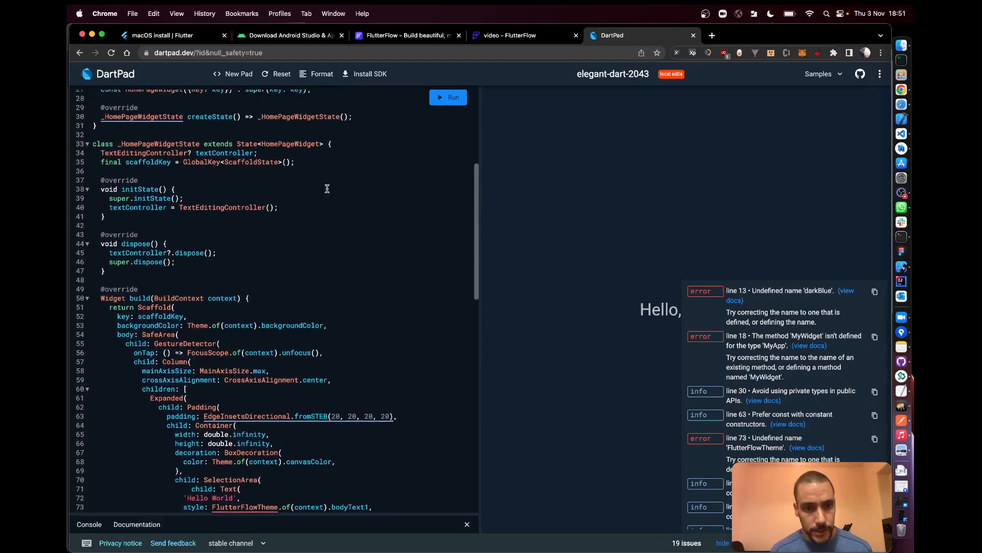
left_click(445, 102)
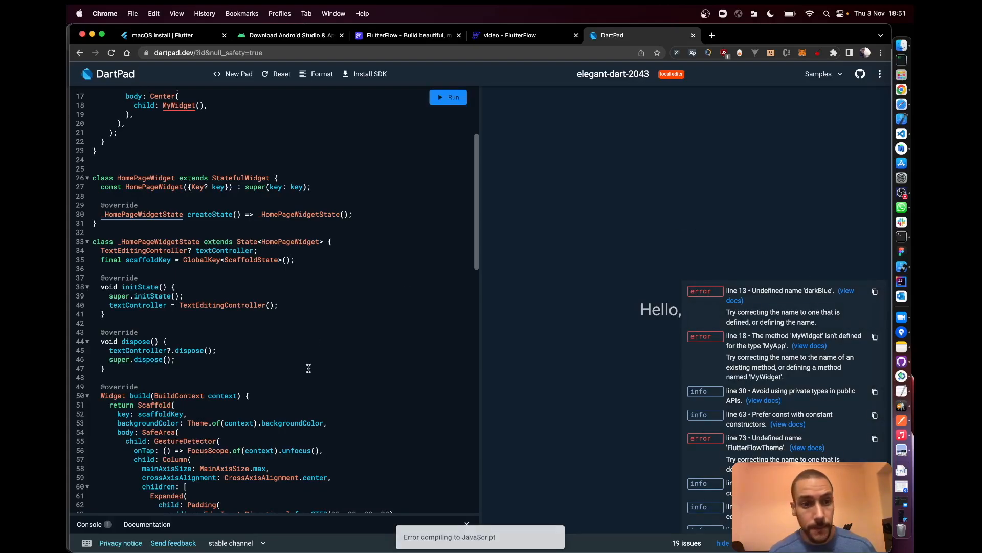
scroll(308, 379, "down", 4)
scroll(307, 379, "down", 6)
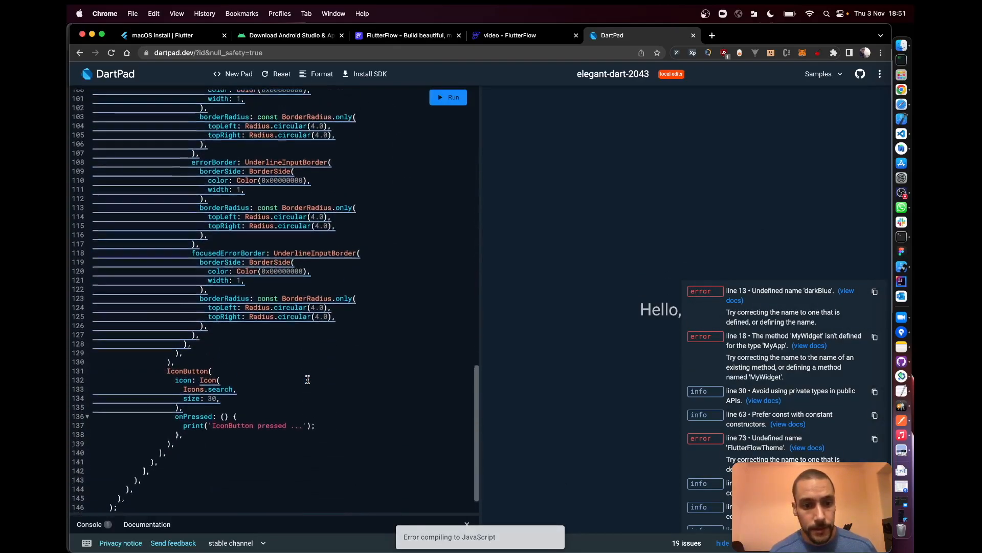
scroll(307, 379, "up", 1)
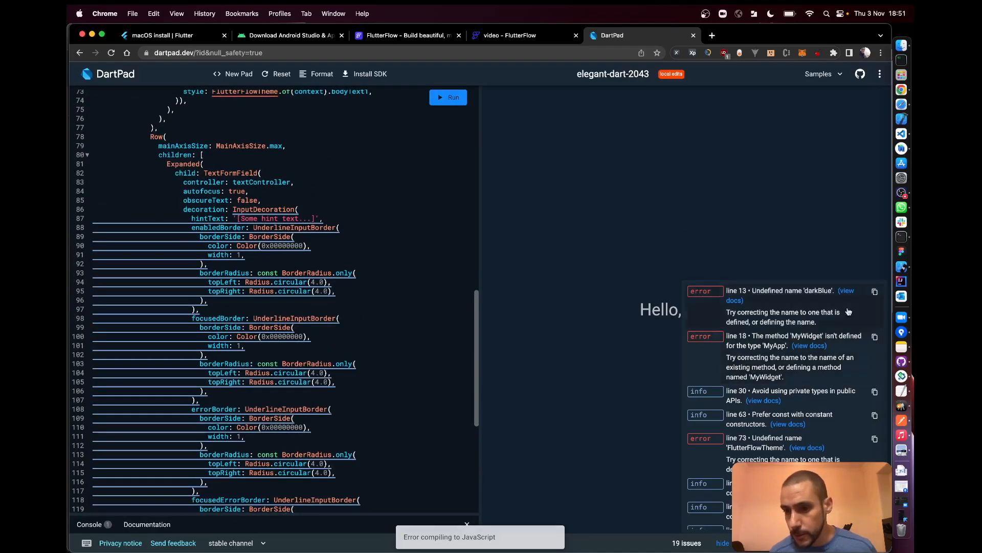
- Replace MyWidget with HomePageWidget as the child of Center in MyApp's home Scaffold
left_click(817, 290)
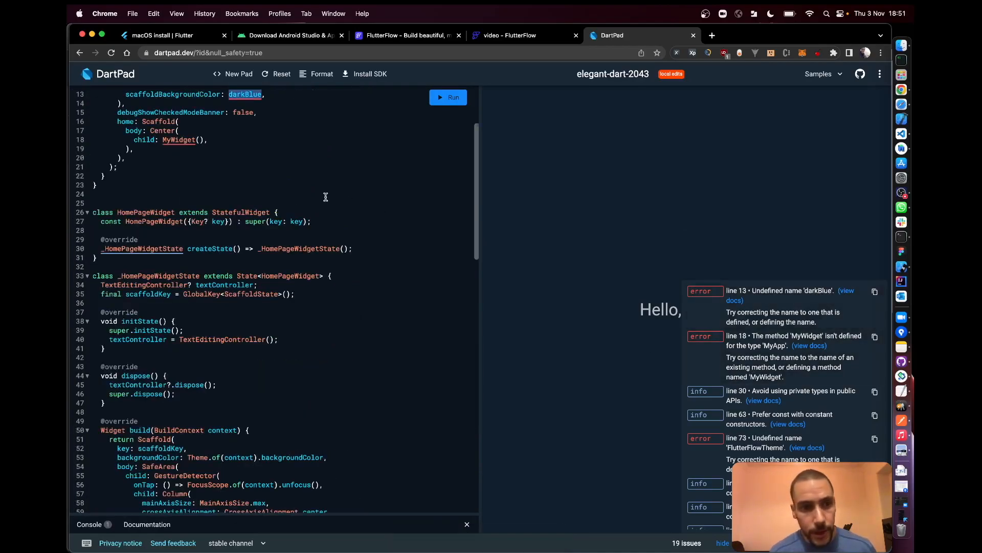
scroll(325, 197, "up", 3)
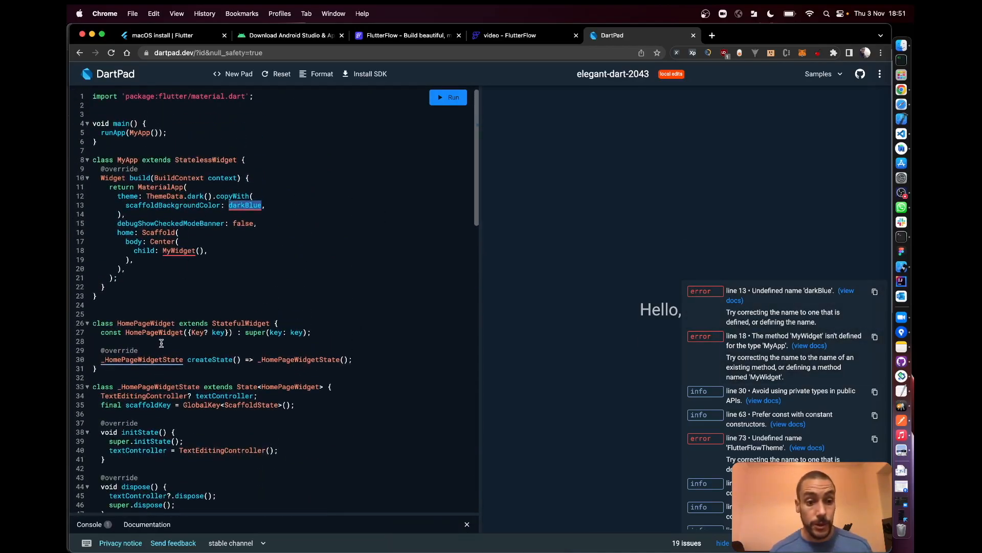
double_click(161, 322)
key("super+c")
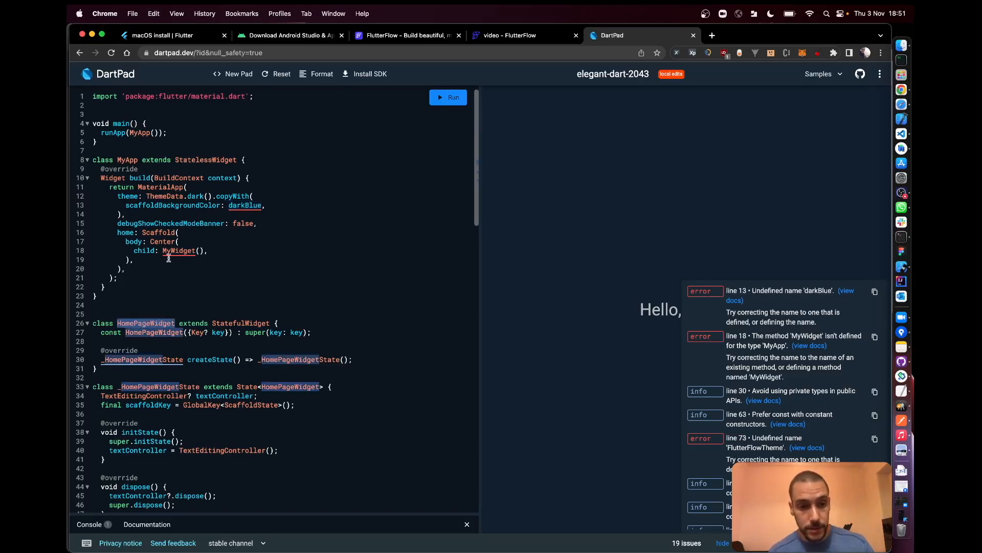
double_click(183, 250)
key("super+v")
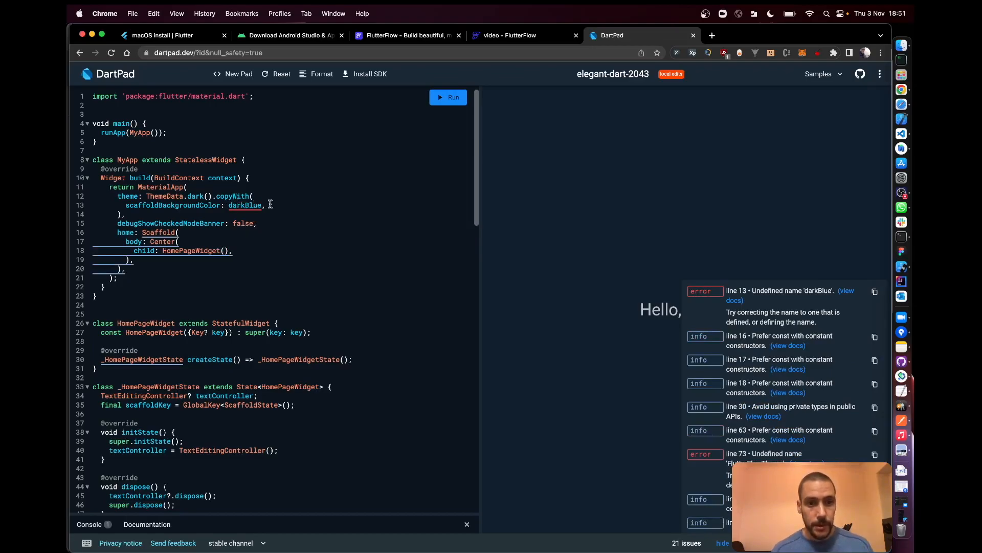
- Set scaffoldBackgroundColor in MyApp's theme to Colors.blue and run the pad
left_click(230, 205)
type("Colors.")
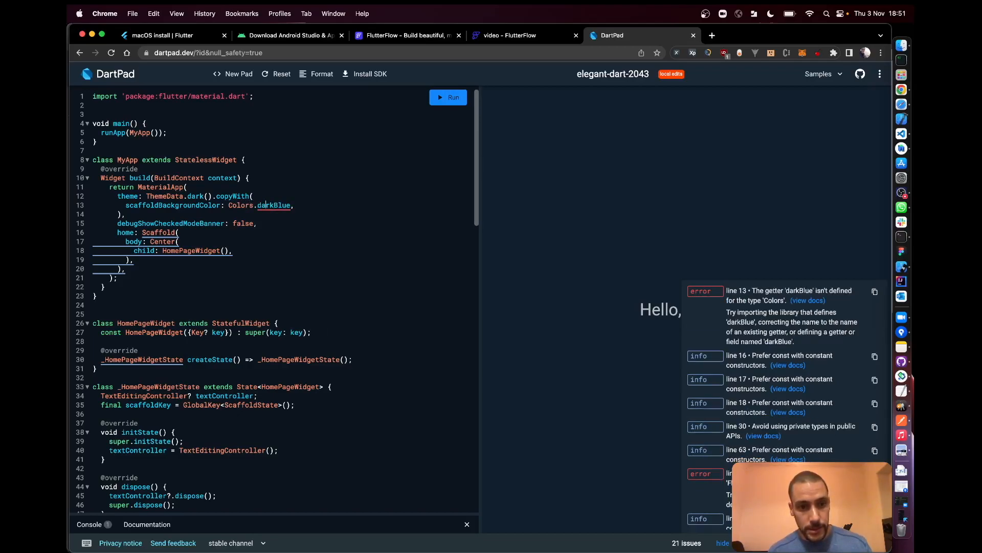
key("BackSpace")
key("BackSpace")
key("BackSpace")
key("BackSpace")
key("BackSpace")
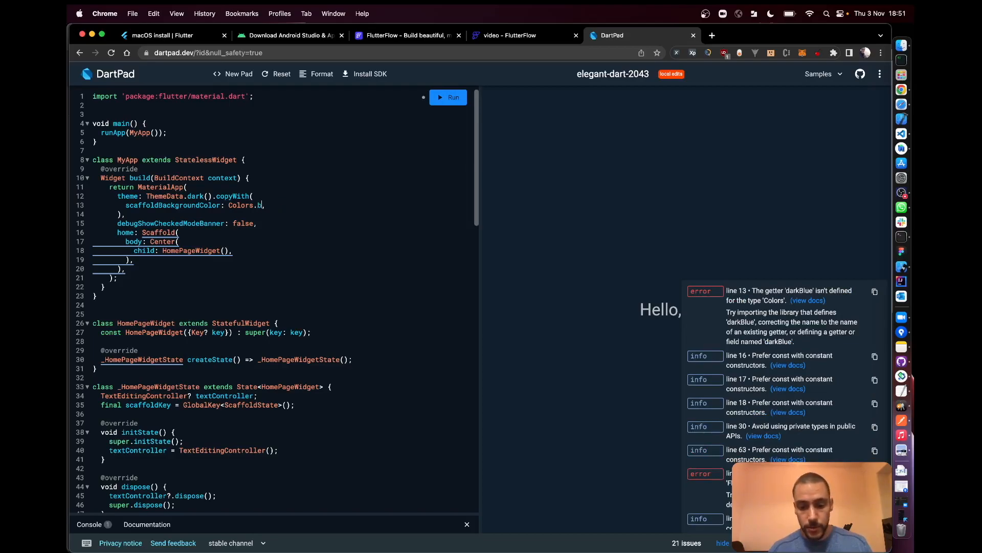
type("i")
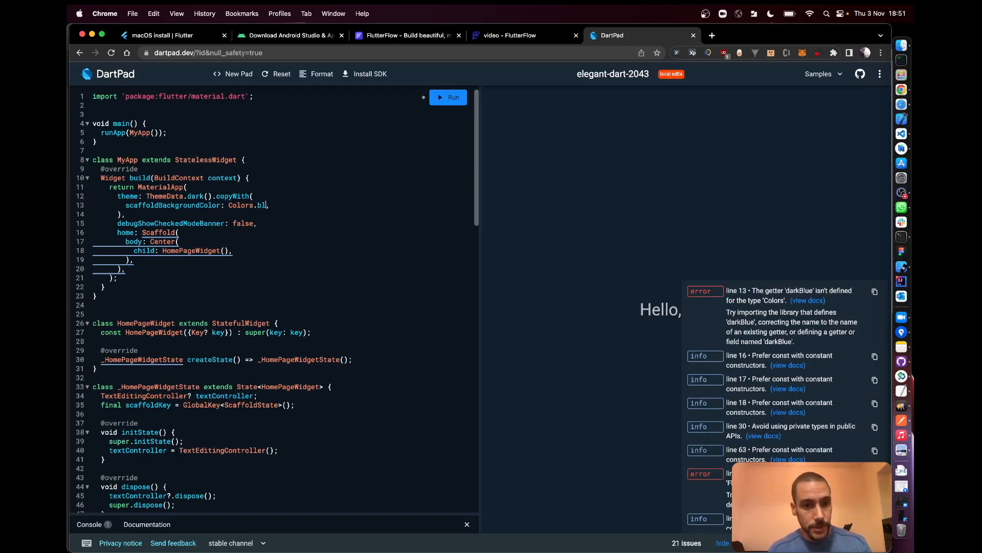
left_click(444, 102)
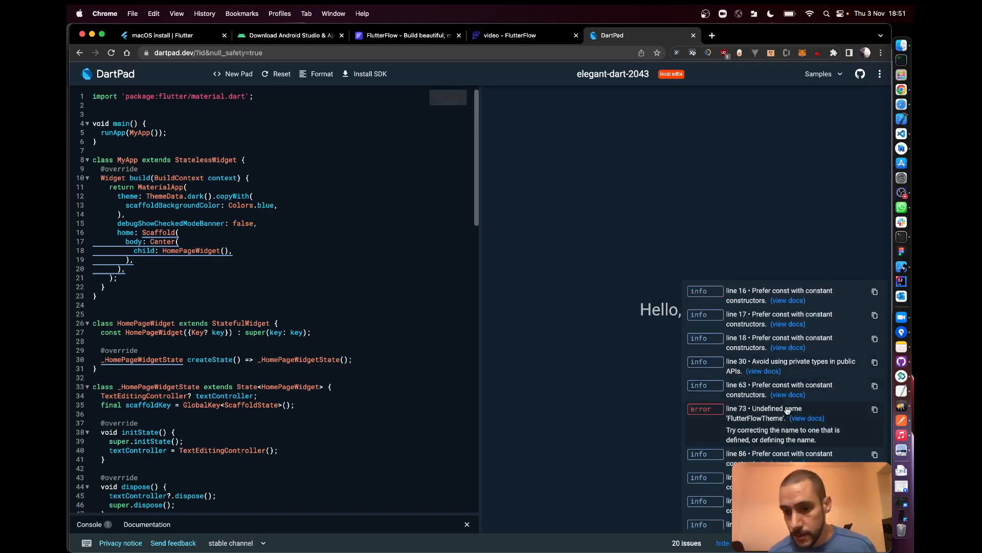
- Change FlutterFlowTheme to Theme in the style of the 'Hello World' Text
left_click(767, 409)
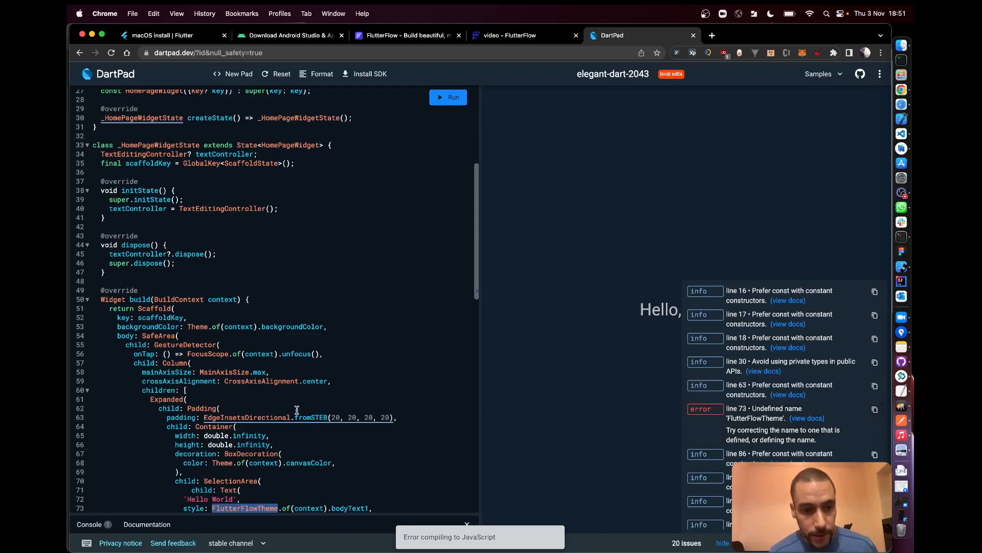
scroll(251, 451, "down", 3)
scroll(251, 451, "down", 2)
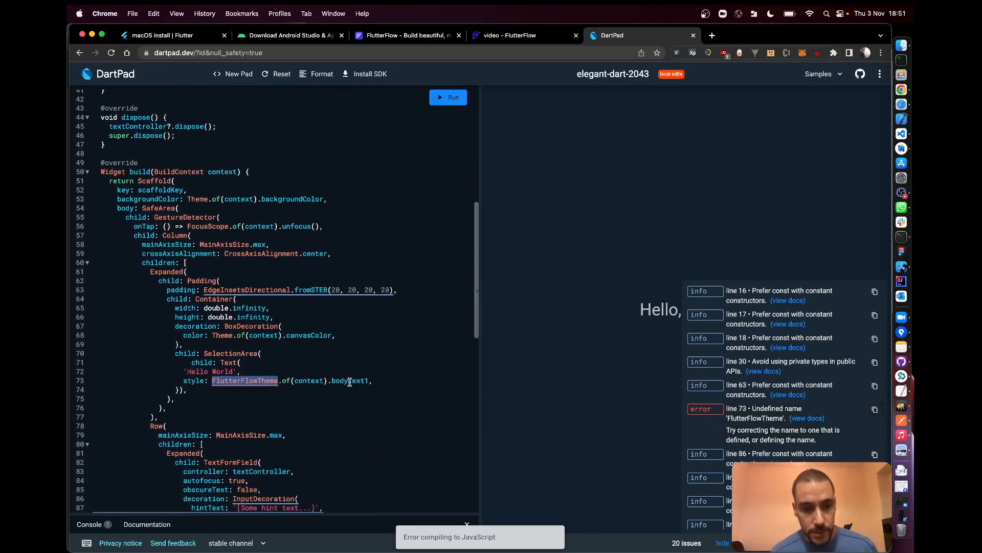
left_click(392, 377)
left_click_drag(392, 378, 392, 371)
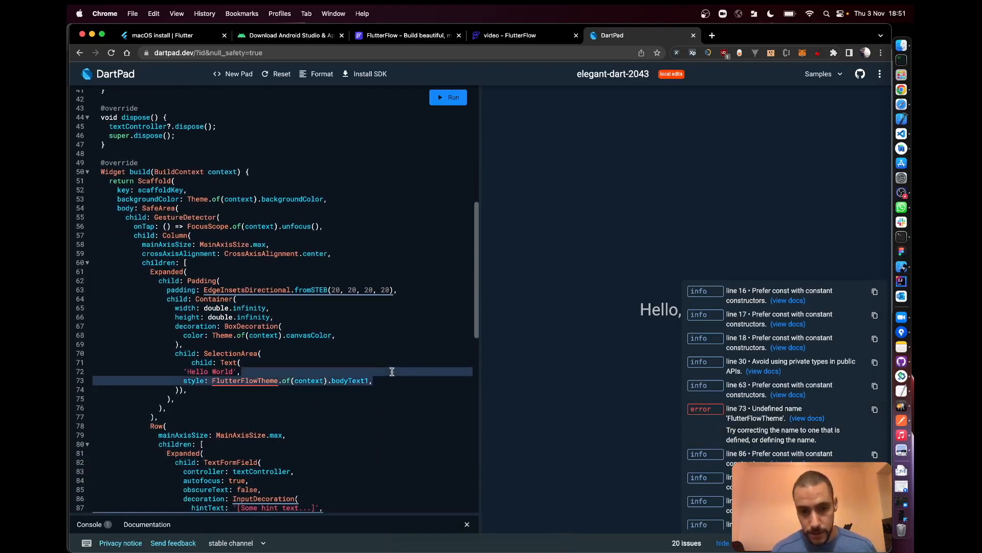
left_click(270, 379)
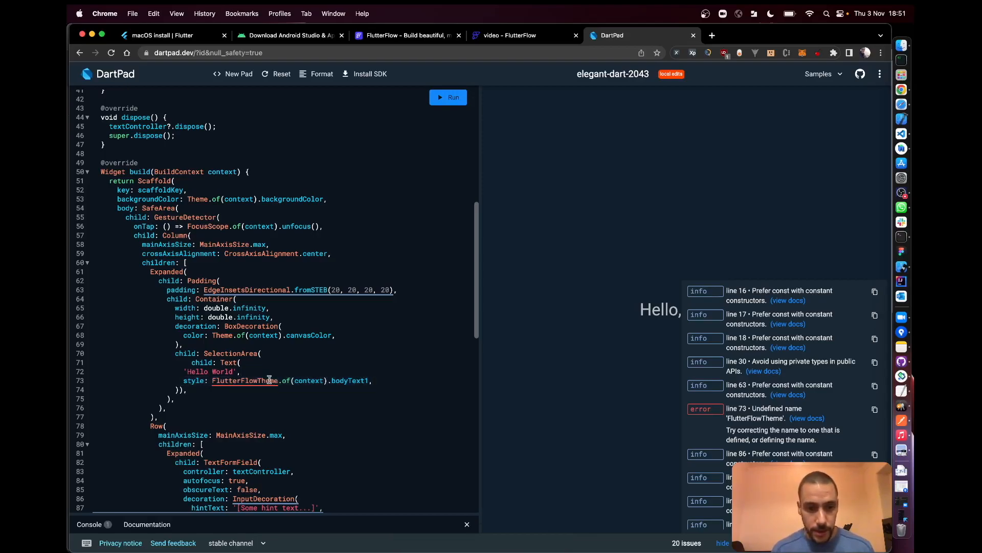
key("alt+shift+Left")
key("BackSpace")
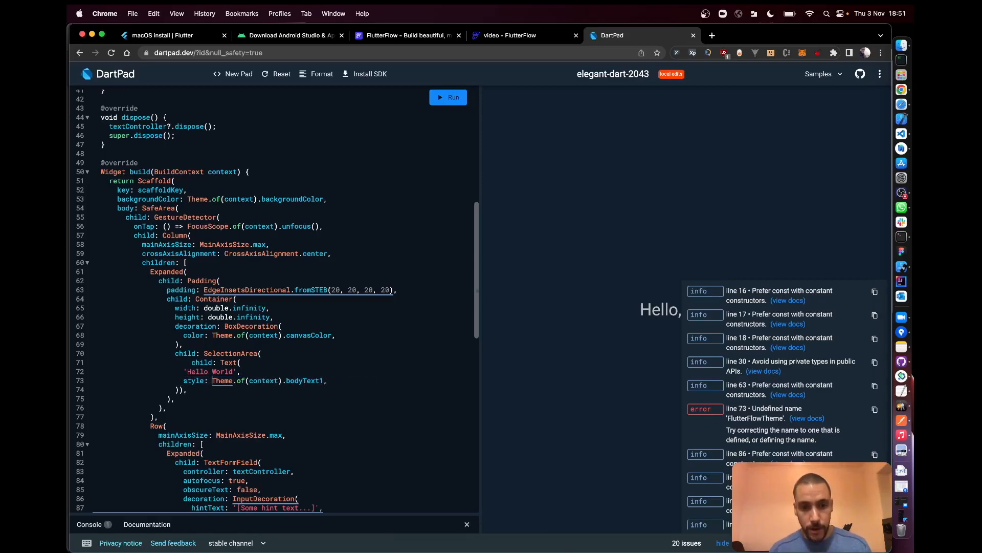
- Replace bodyText1 in the 'Hello World' Text's style with textTheme.bodyText1, using the code completion suggestions
double_click(311, 380)
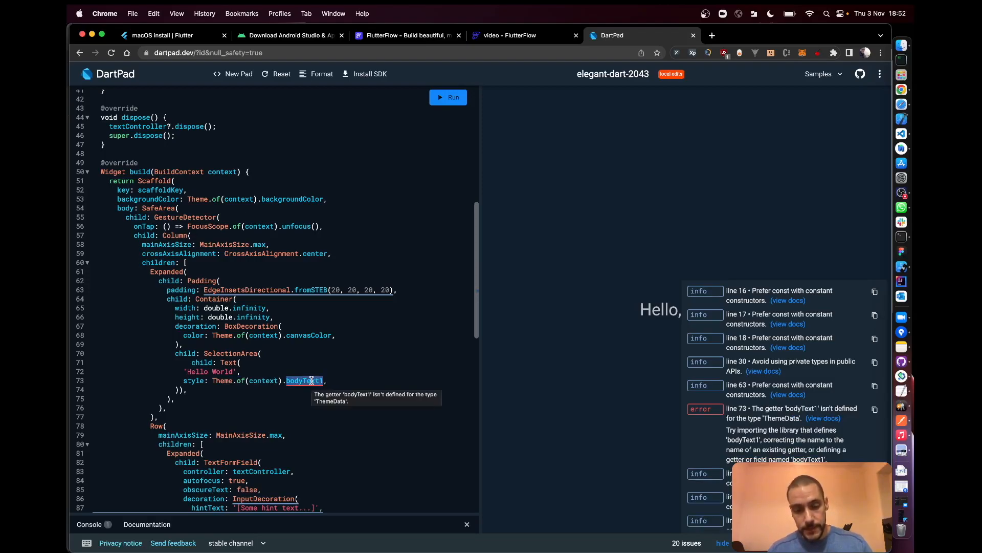
type("t")
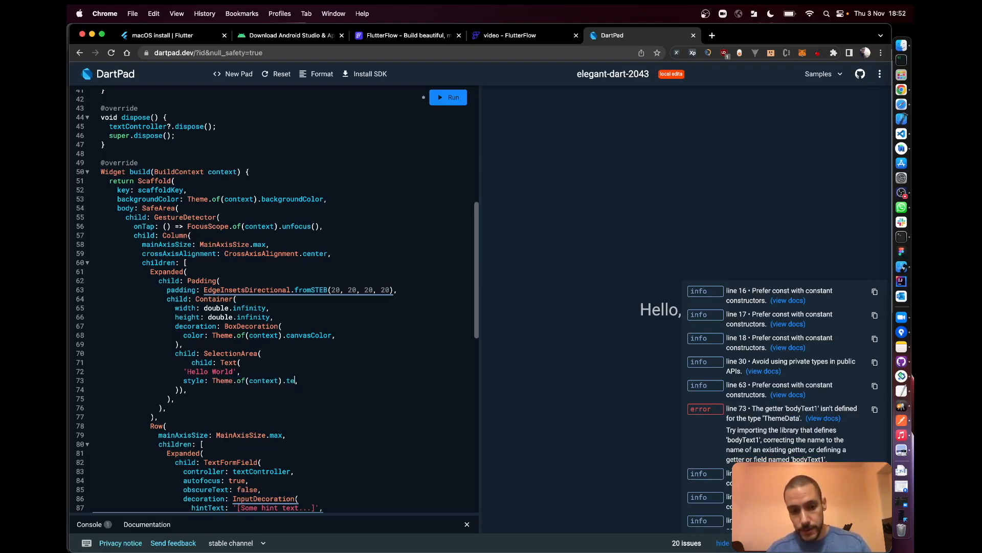
key("BackSpace")
key("ctrl+space")
type("tex")
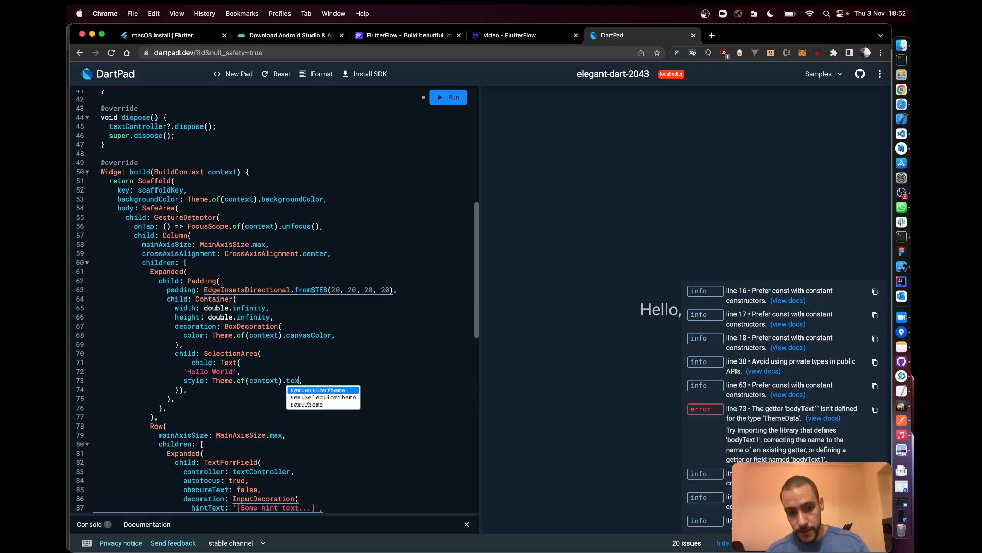
type("t")
key("Down")
key("Down")
key("Return")
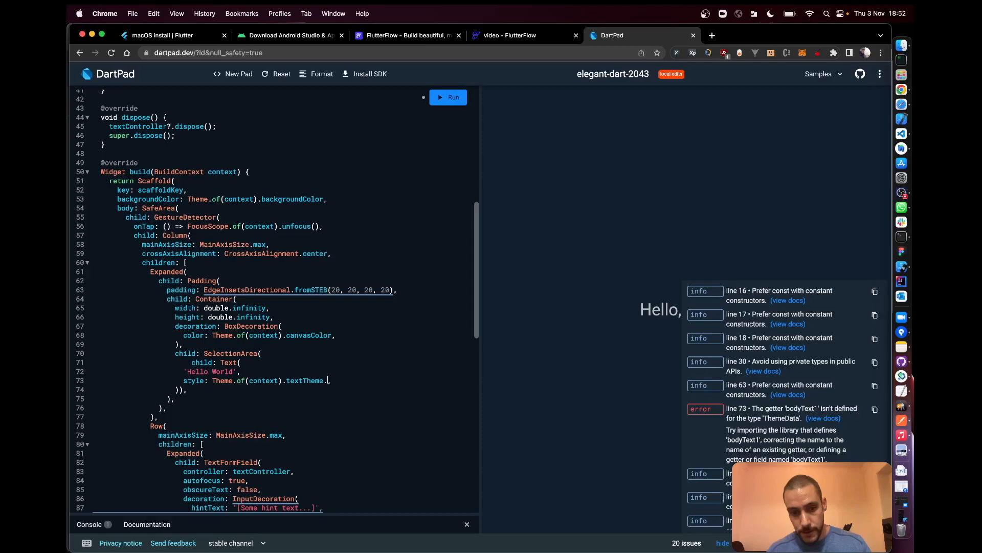
key("Down")
key("Down")
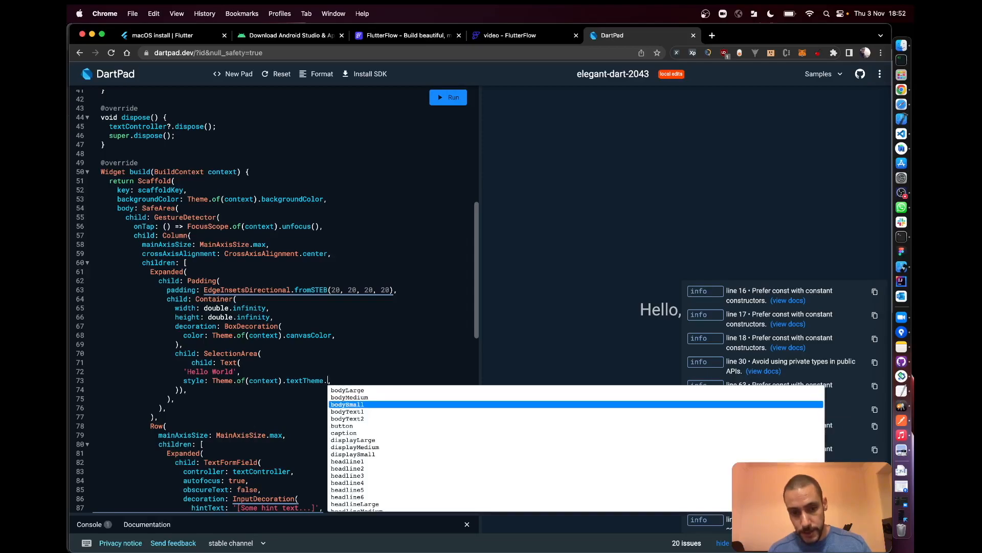
key("Down")
key("Return")
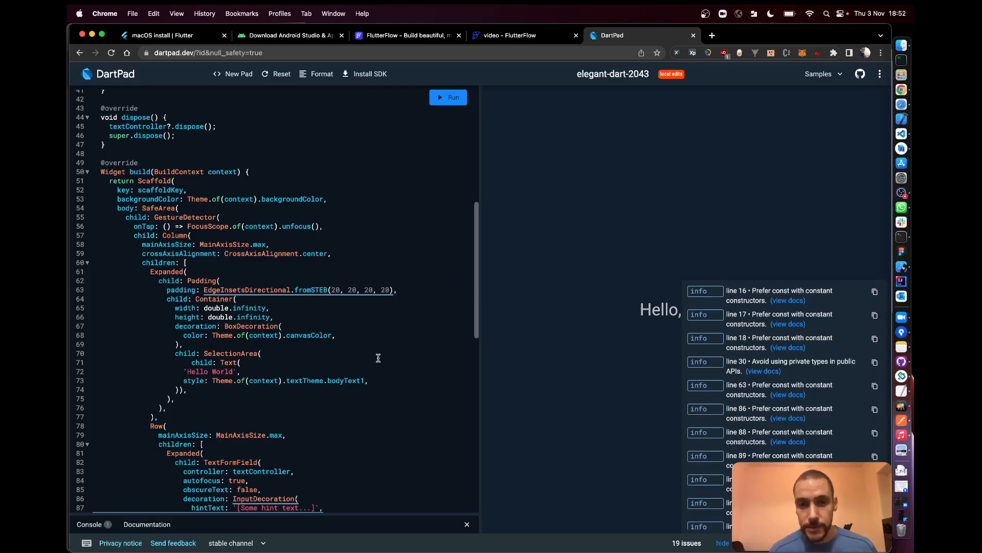
- Run the pad, hide the issues list, and test the rendered text field by entering "dfdsfdsfdsfdsf"
left_click(449, 99)
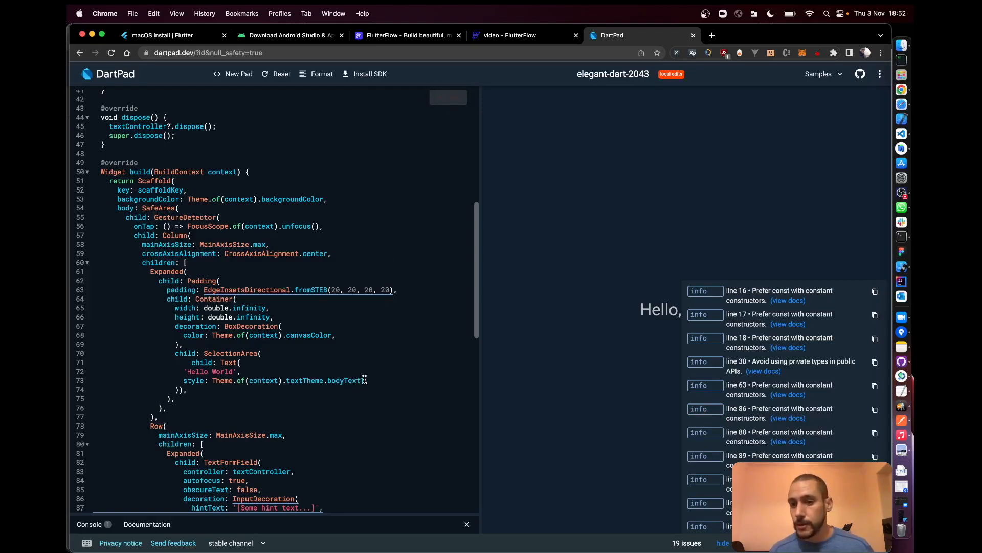
left_click(723, 543)
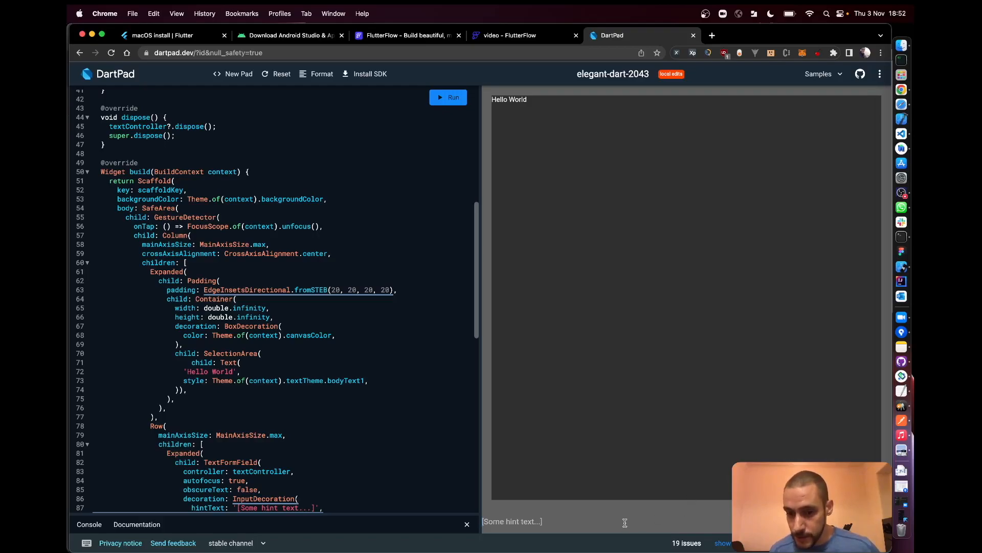
left_click(518, 523)
type("dfdsfdsfdsfdsf")
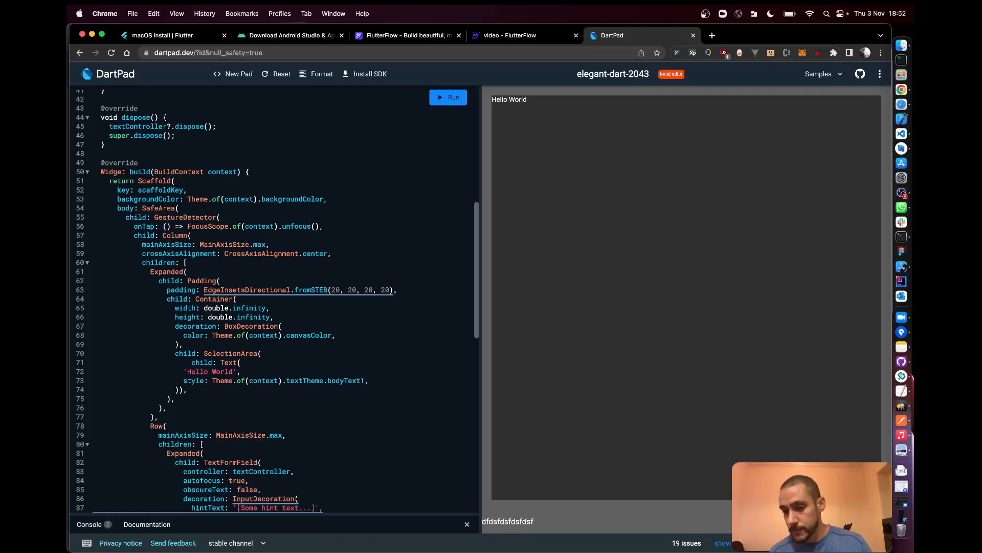
- Add the line onPress: () => print('clicked') at the start of the IconButton's arguments
scroll(169, 409, "down", 15)
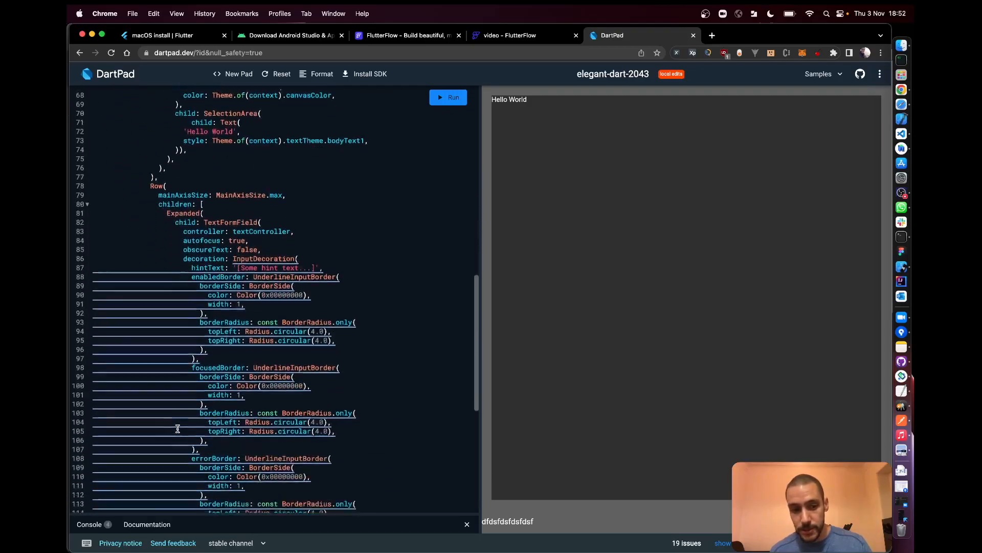
left_click(214, 335)
key("Return")
type("onPress")
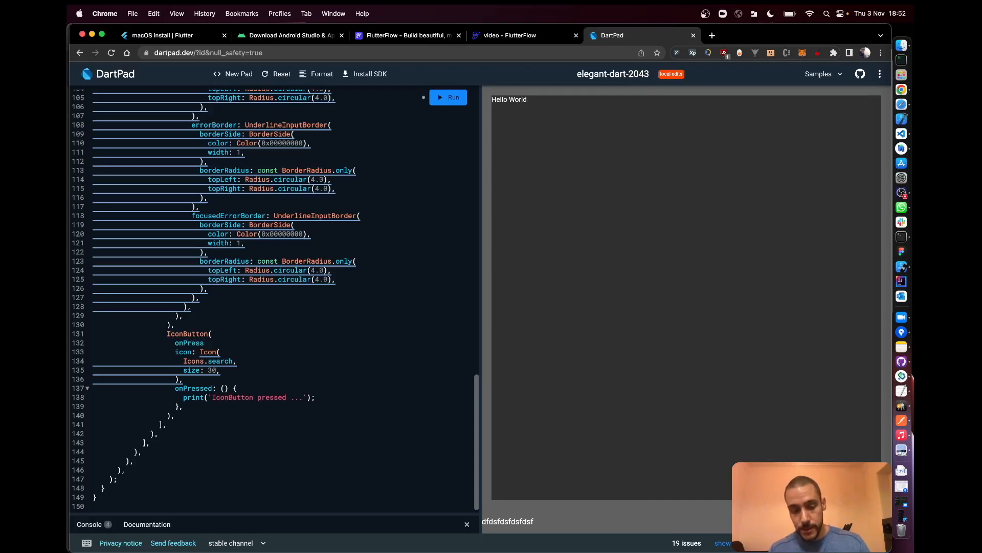
type(": () ")
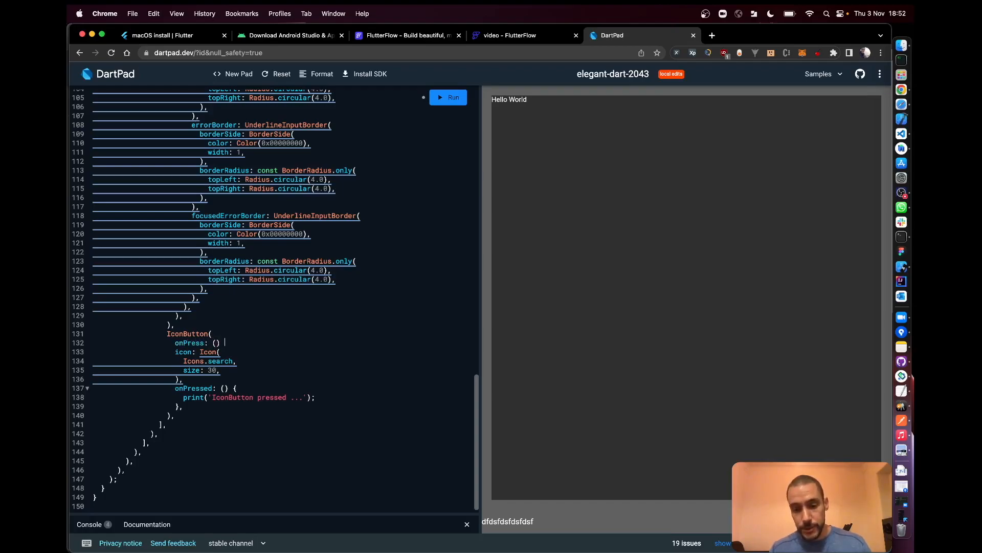
type("=> print('clicked")
- Run the pad with the console open, and add a comma at the end of the IconButton's onPress line
left_click(101, 526)
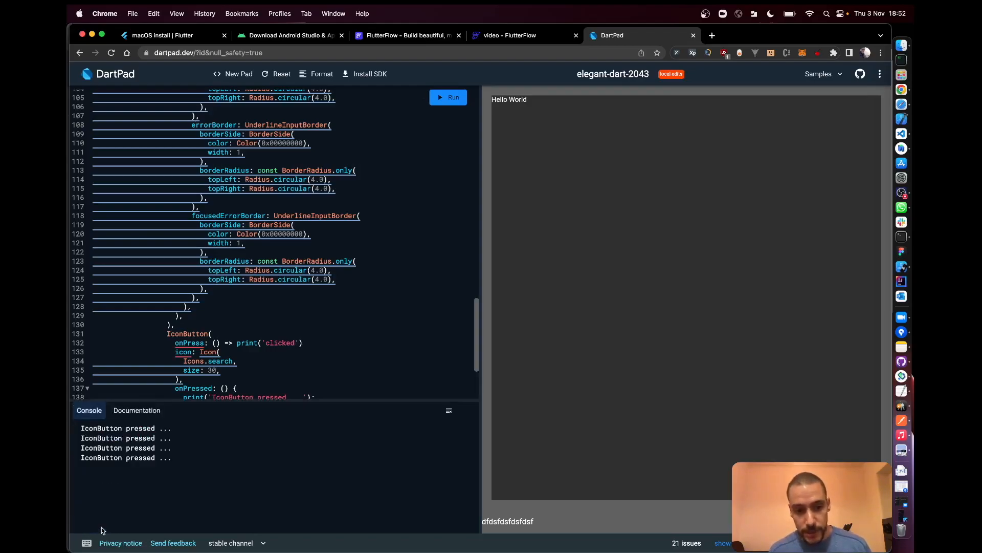
left_click(451, 103)
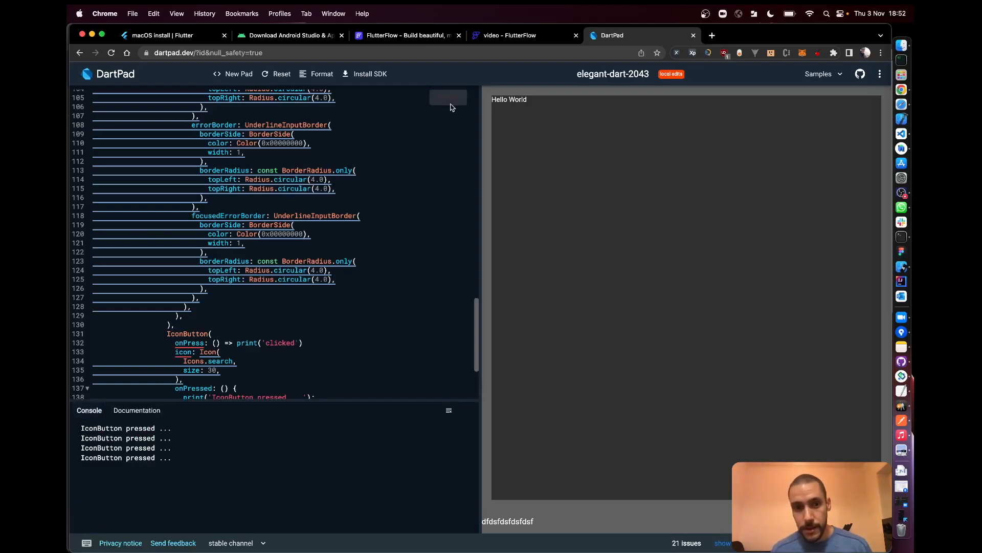
left_click(311, 344)
type(",")
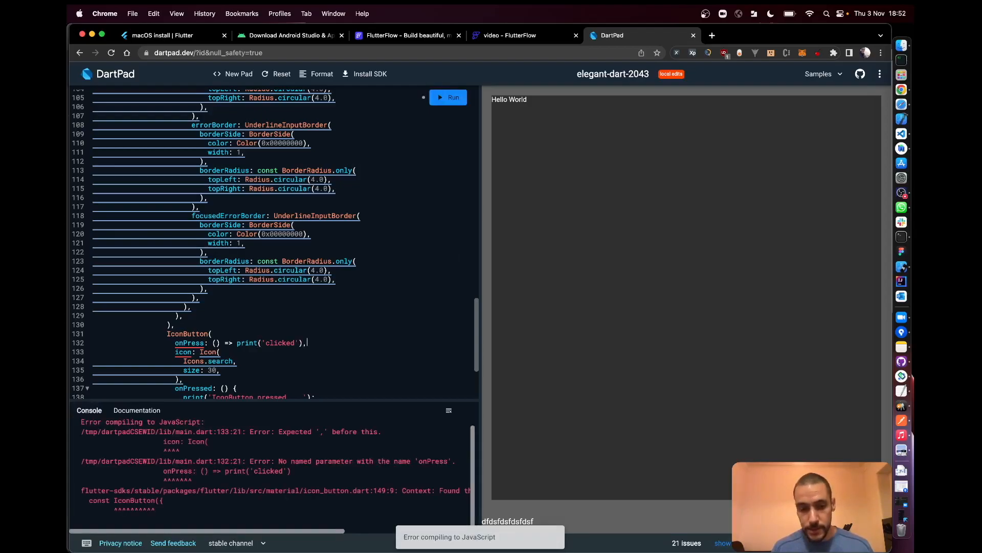
- Run the pad, rename the IconButton's added onPress argument to onPressed, and run the pad again
left_click(450, 98)
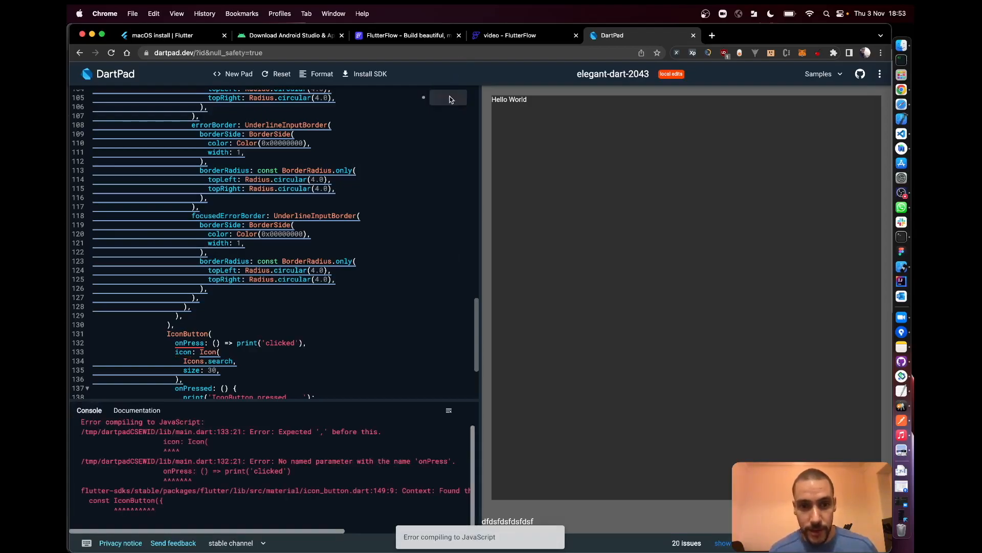
left_click(204, 342)
type("ed")
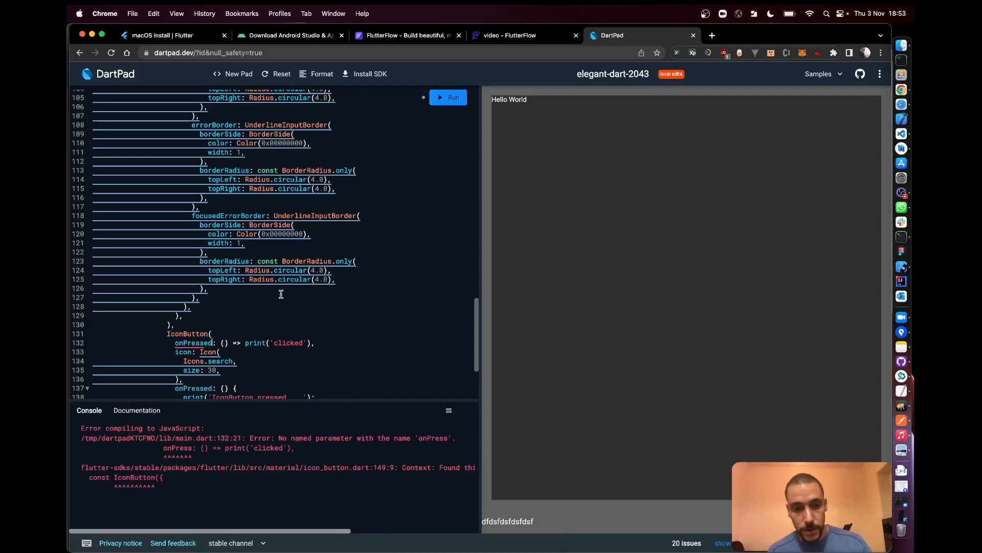
left_click(452, 98)
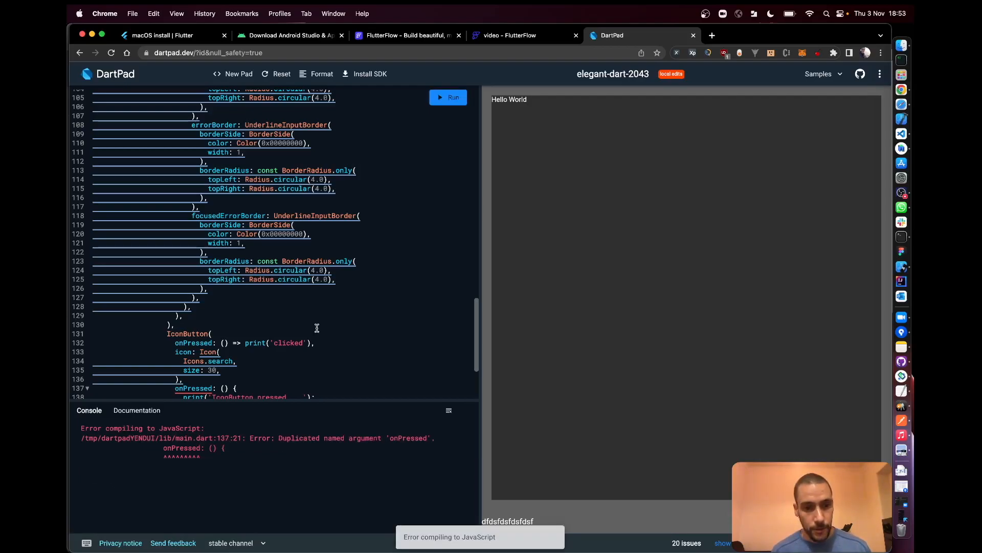
- Delete the added onPressed line that prints 'clicked', and remove the word IconButton from the remaining onPressed print message
scroll(317, 328, "down", 3)
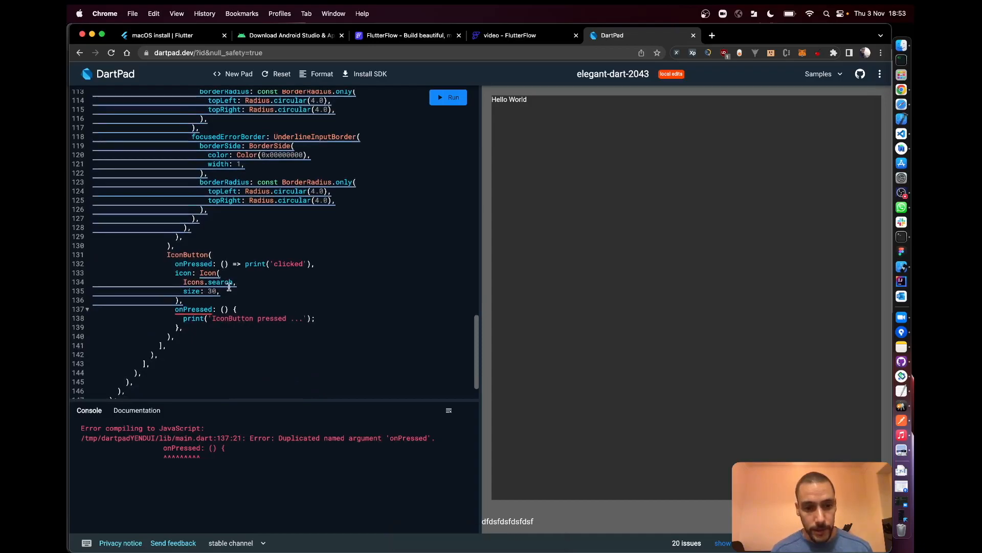
left_click_drag(327, 261, 327, 255)
key("BackSpace")
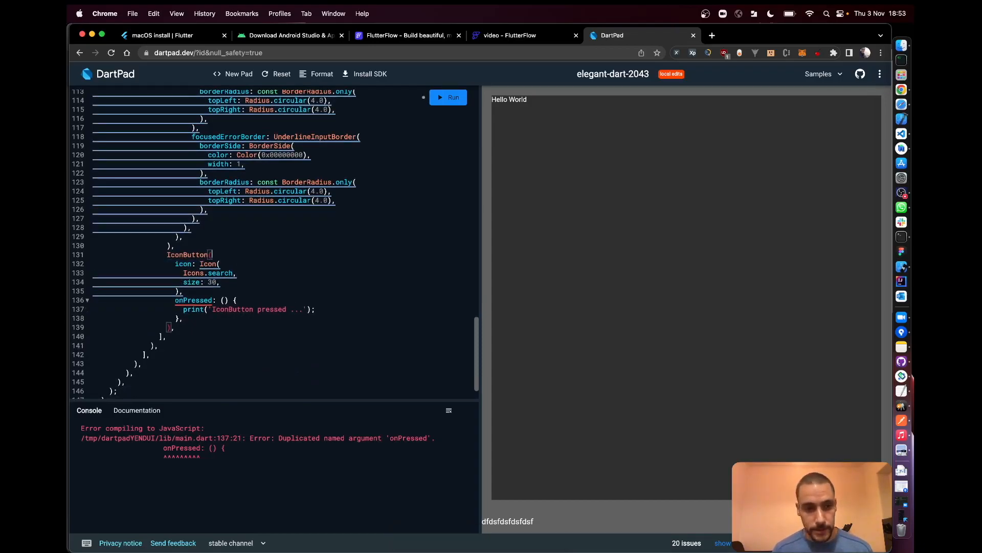
double_click(240, 309)
key("BackSpace")
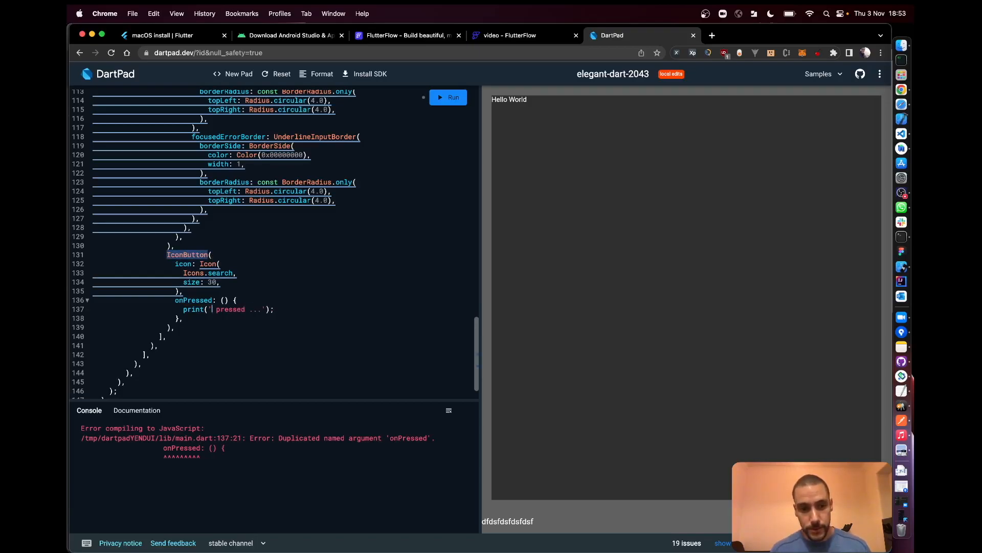
- Run the pad, dismiss the Install Flutter dialog, and test the rendered icon button by activating it five times
left_click(454, 98)
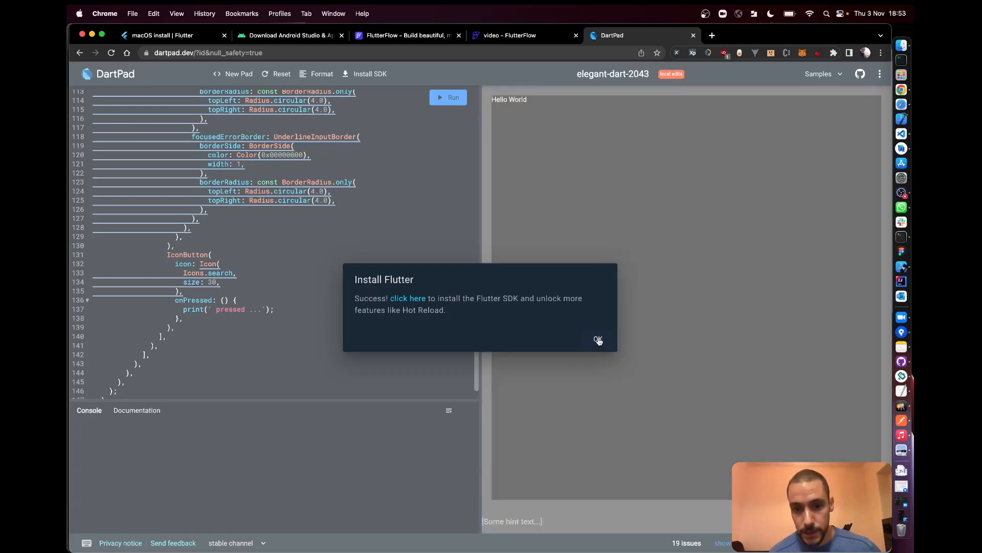
left_click(598, 341)
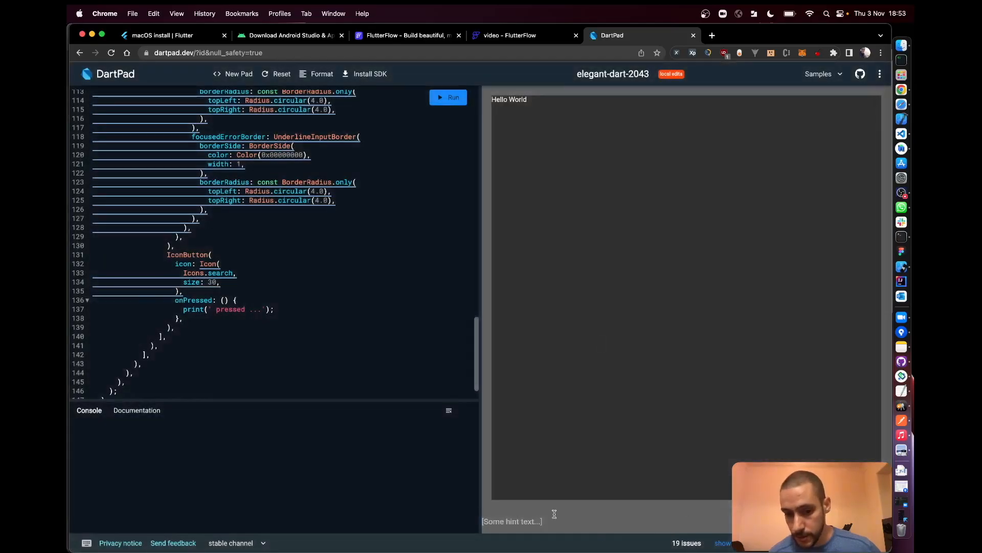
left_click(880, 521)
left_click(880, 521)
left_click(880, 520)
left_click(880, 521)
left_click(879, 521)
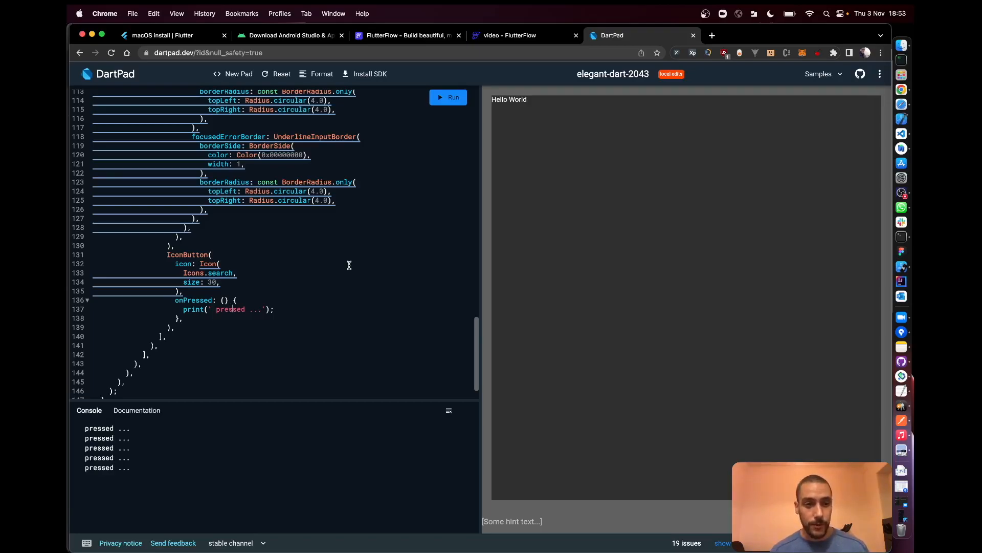
- Revisit the Flutter macOS install instructions and the Android Studio download page
left_click(194, 40)
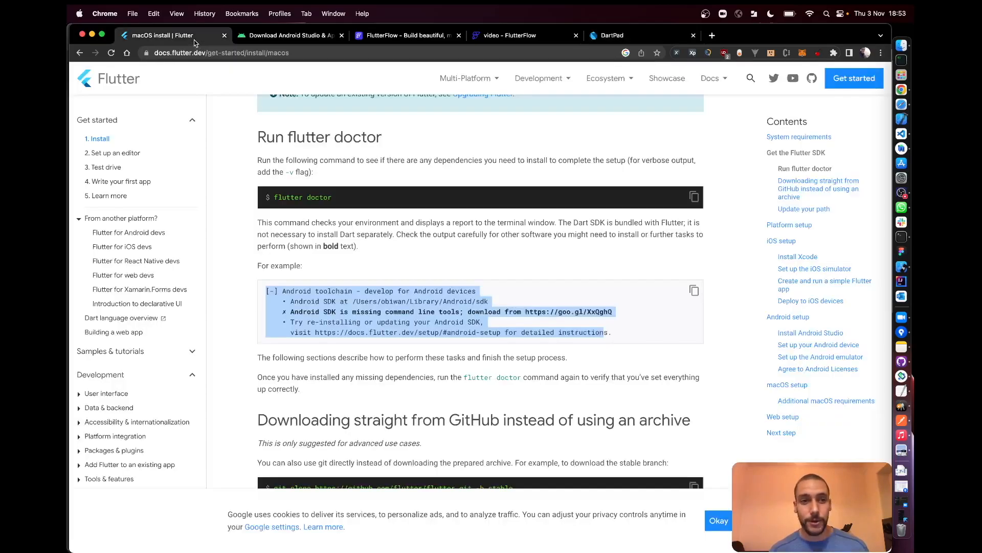
scroll(303, 163, "up", 5)
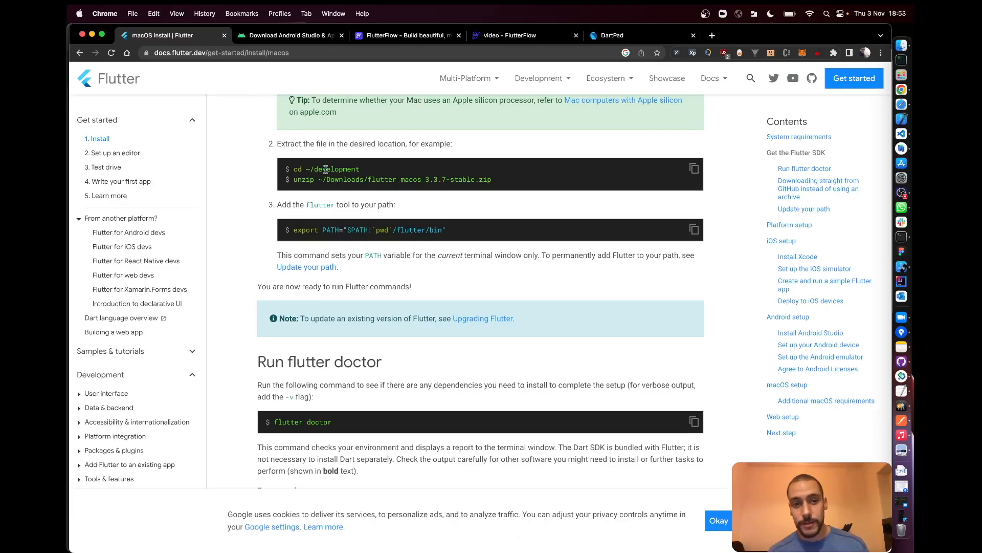
left_click(292, 37)
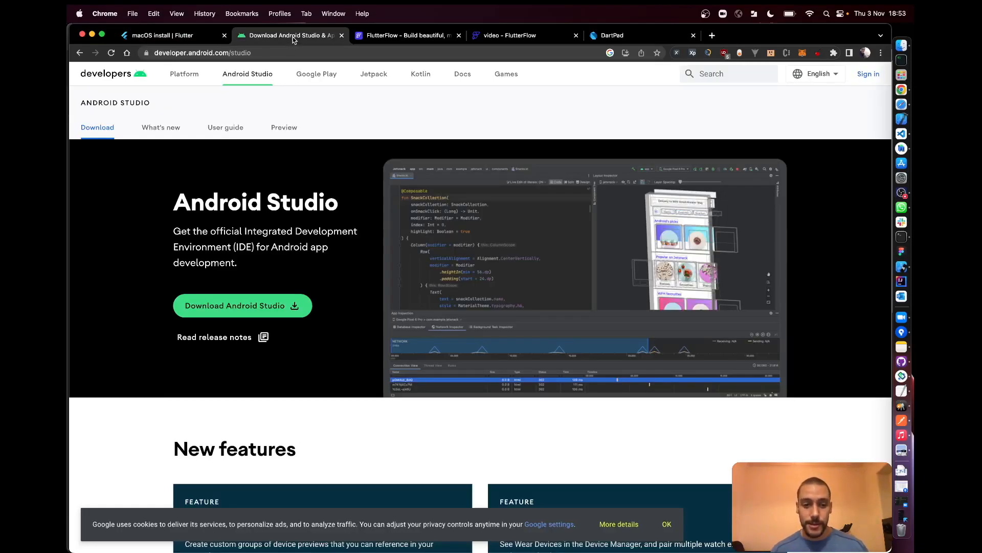